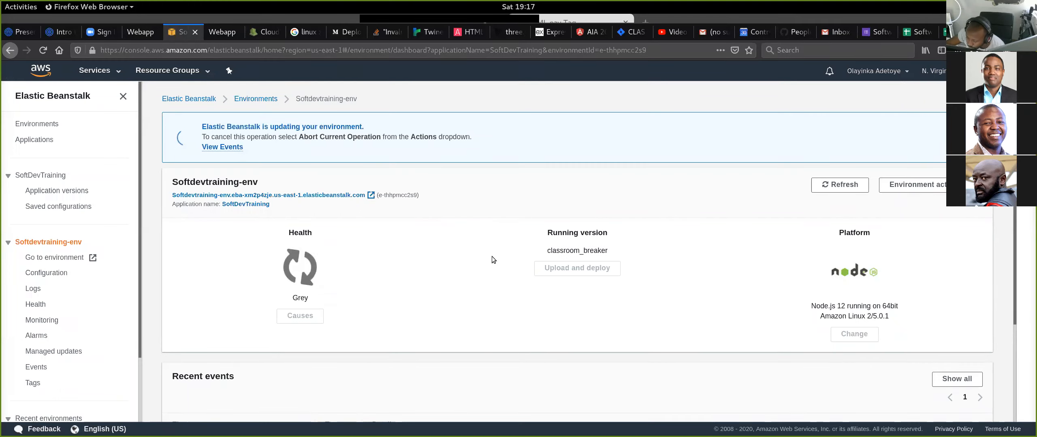
# - Review the health status, running version and recent deployment events of the Softdevtraining-env environment
pyautogui.scroll(-3, 491, 256)
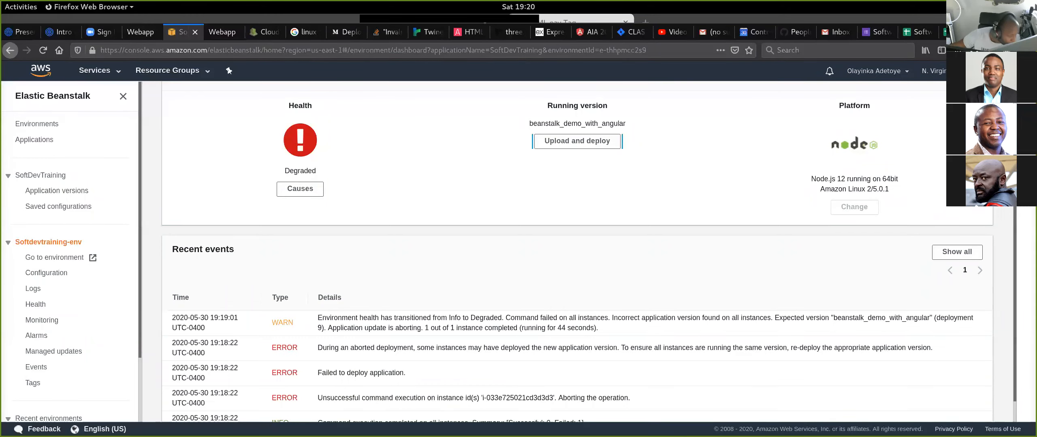
pyautogui.scroll(-1, 462, 250)
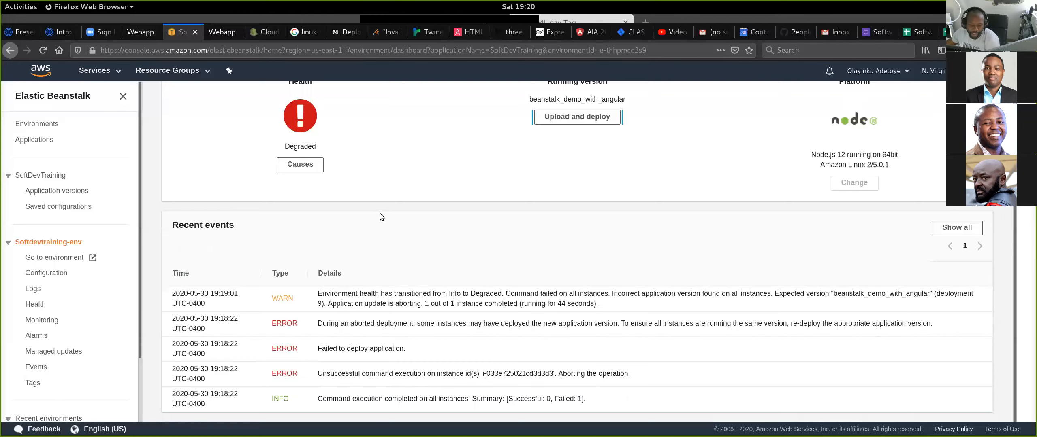
pyautogui.scroll(3, 284, 197)
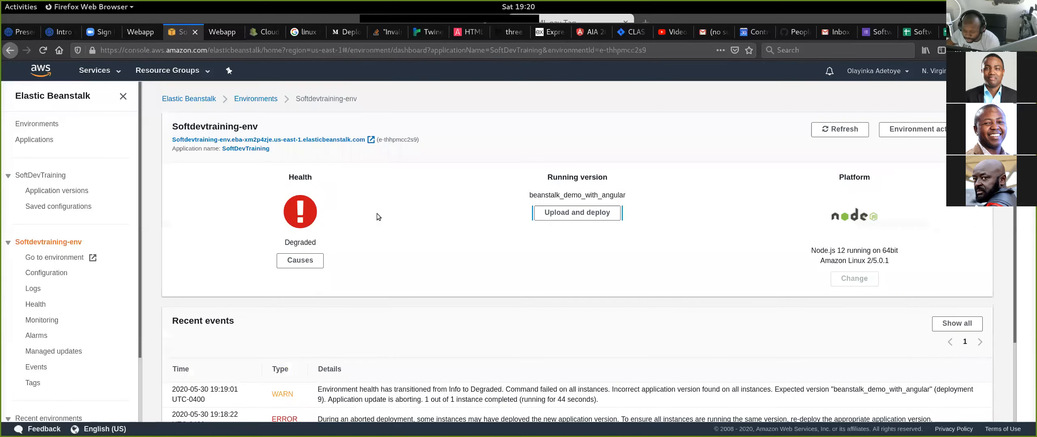
pyautogui.scroll(-1, 288, 222)
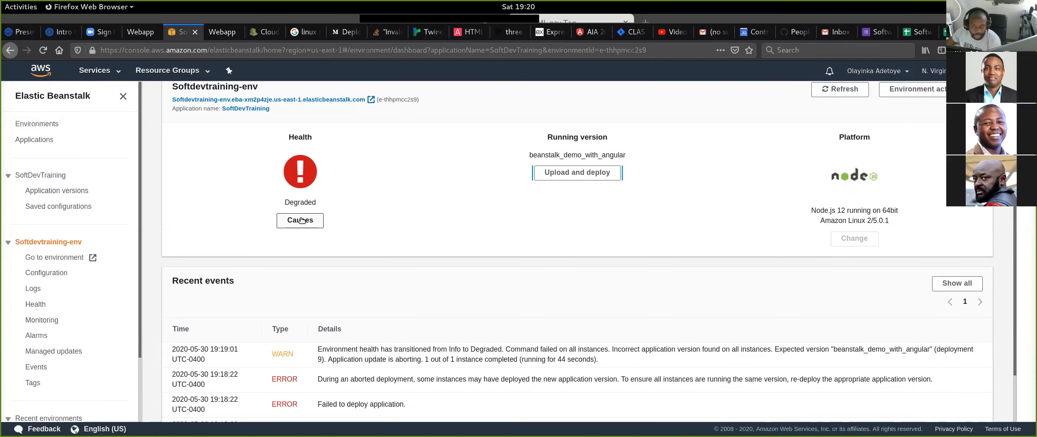
pyautogui.scroll(-3, 502, 303)
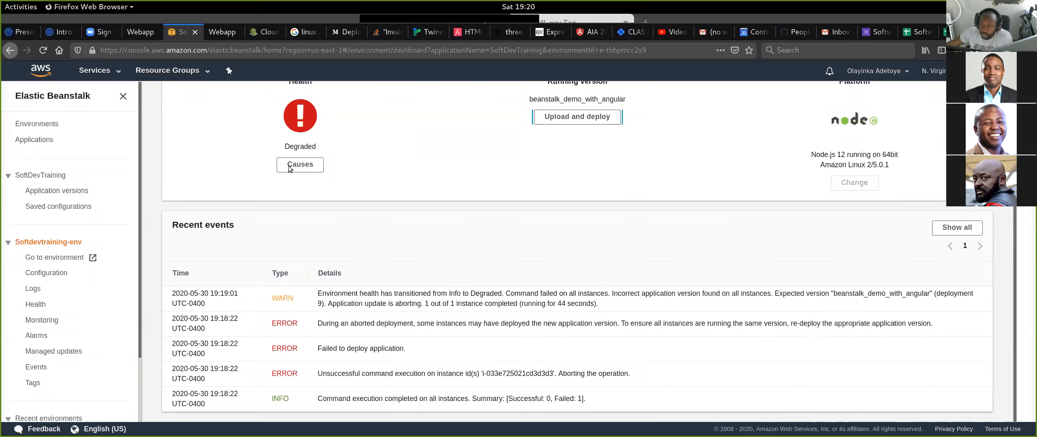
# - Reload the deployed web app's sign-up page to check it, and return its detached tab to the main browser window
pyautogui.click(223, 36)
pyautogui.click(43, 50)
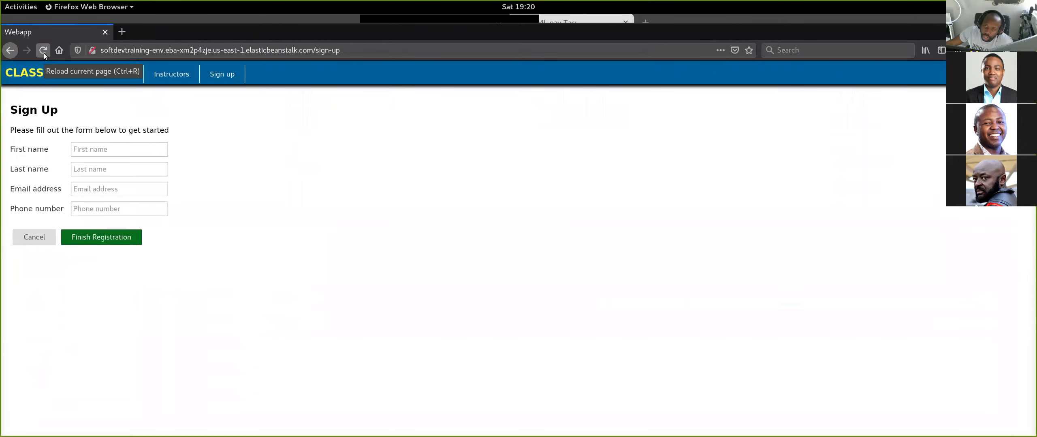
pyautogui.moveTo(301, 28); pyautogui.dragTo(360, 110)
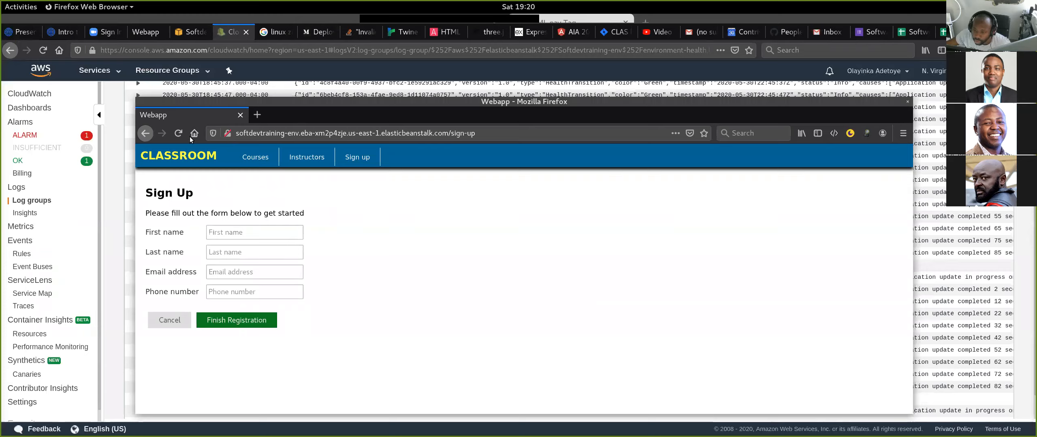
pyautogui.click(178, 134)
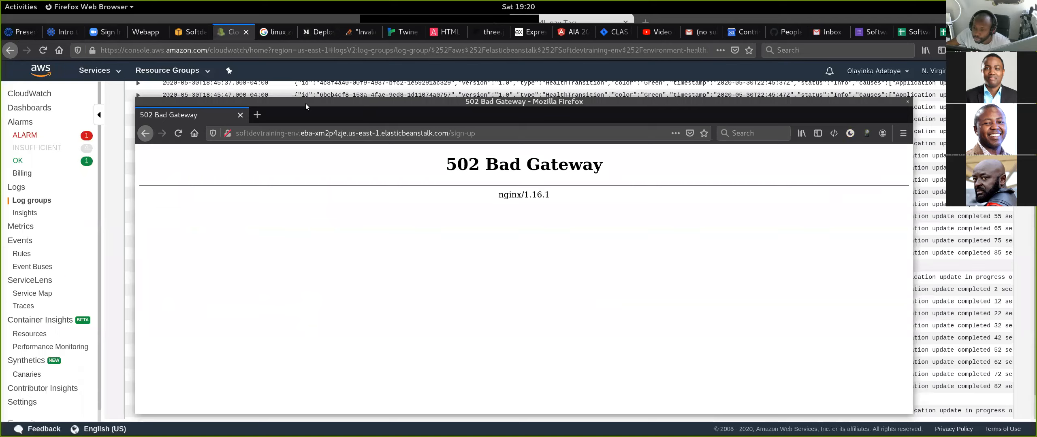
pyautogui.moveTo(303, 104); pyautogui.dragTo(300, 102)
pyautogui.moveTo(199, 114); pyautogui.dragTo(200, 36)
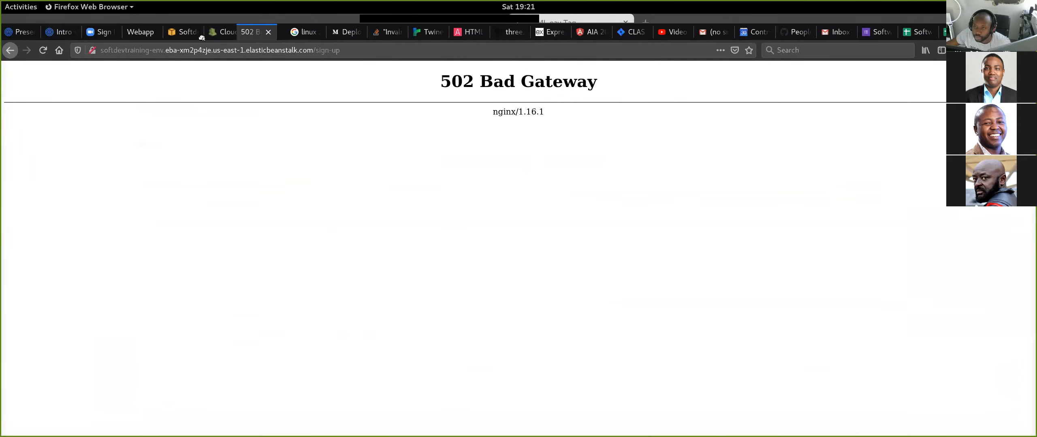
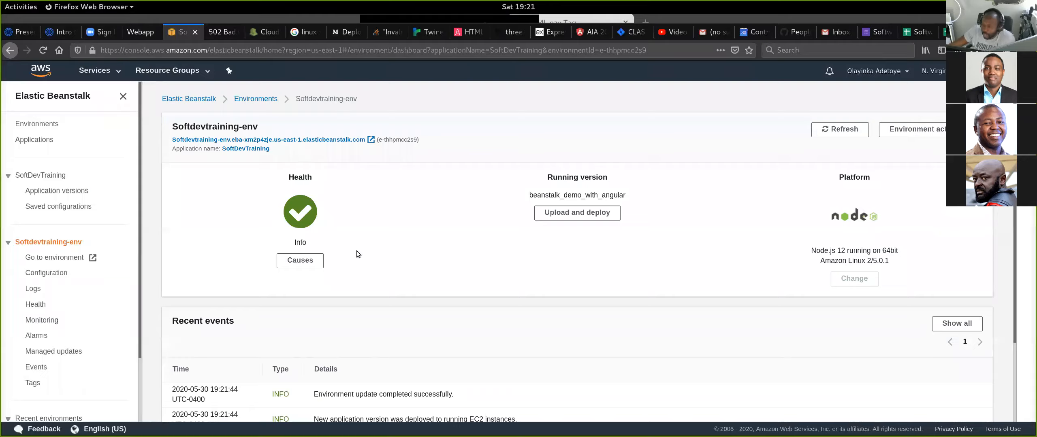
# - Reload the deployed web app's sign-up page to check whether it loads
pyautogui.click(225, 35)
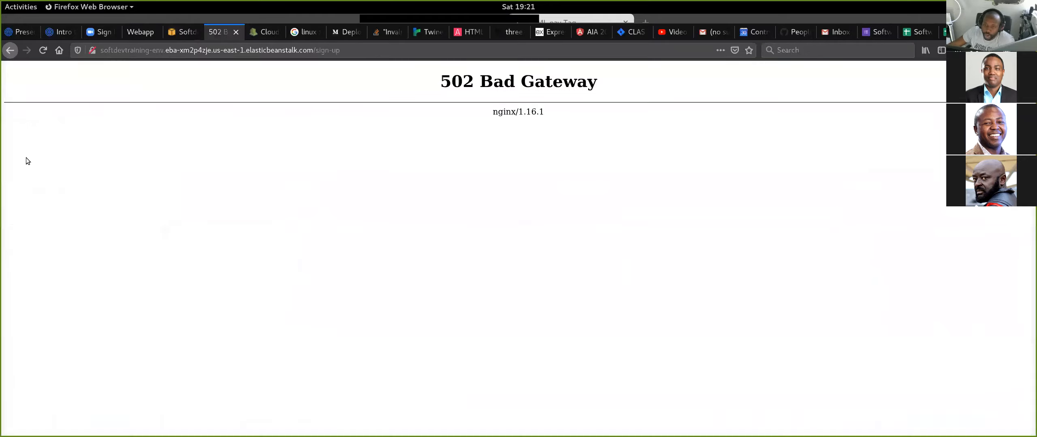
pyautogui.click(45, 52)
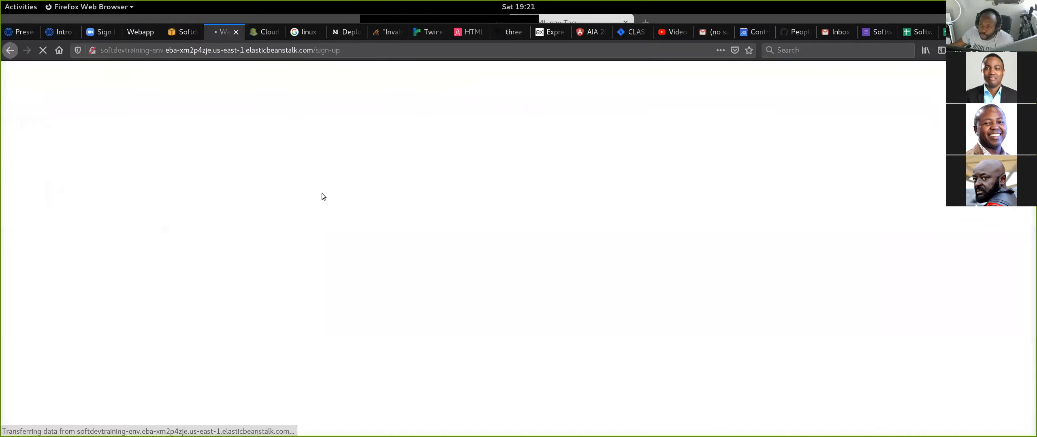
pyautogui.click(187, 30)
# - Open the list of CloudWatch log groups and refresh it
pyautogui.click(261, 33)
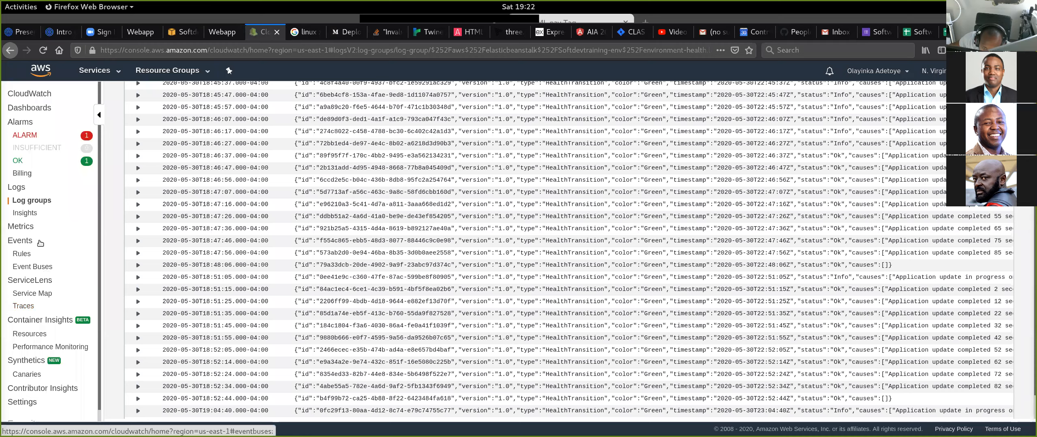
pyautogui.click(37, 203)
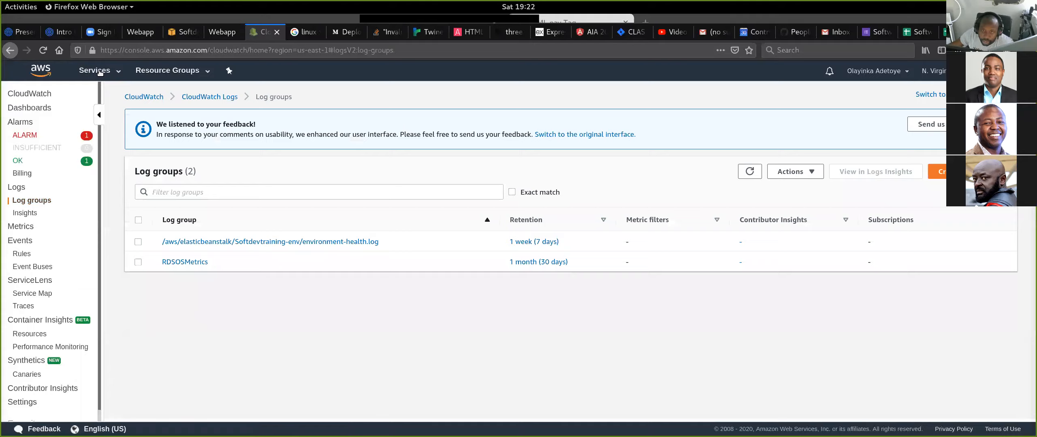
pyautogui.click(43, 50)
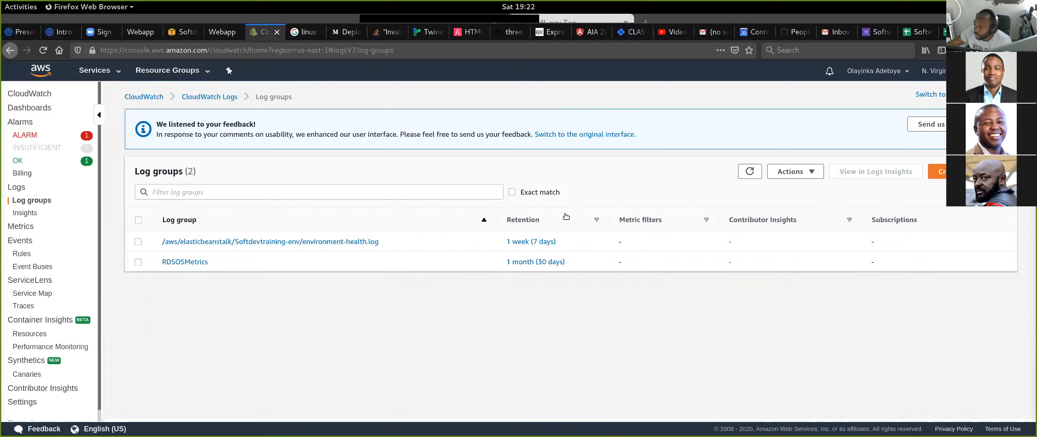
# - Request the full logs for the Softdevtraining-env environment in Elastic Beanstalk
pyautogui.click(183, 32)
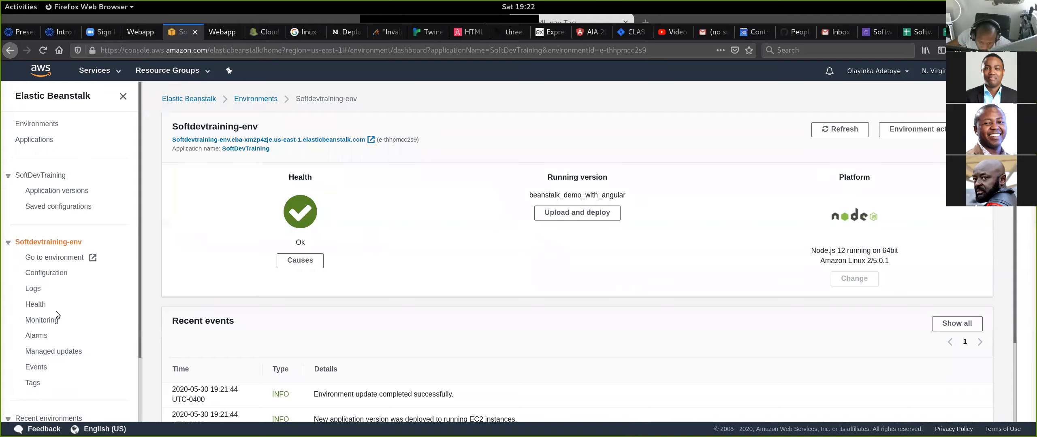
pyautogui.click(34, 288)
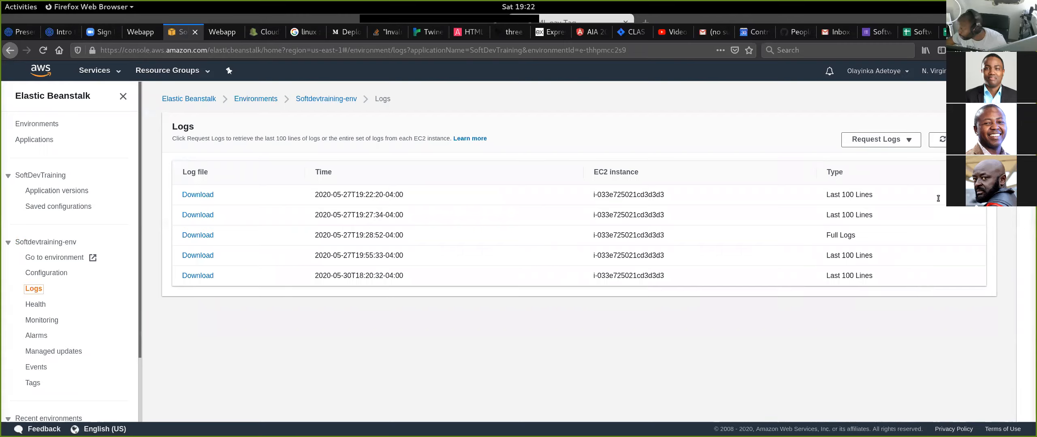
pyautogui.click(889, 140)
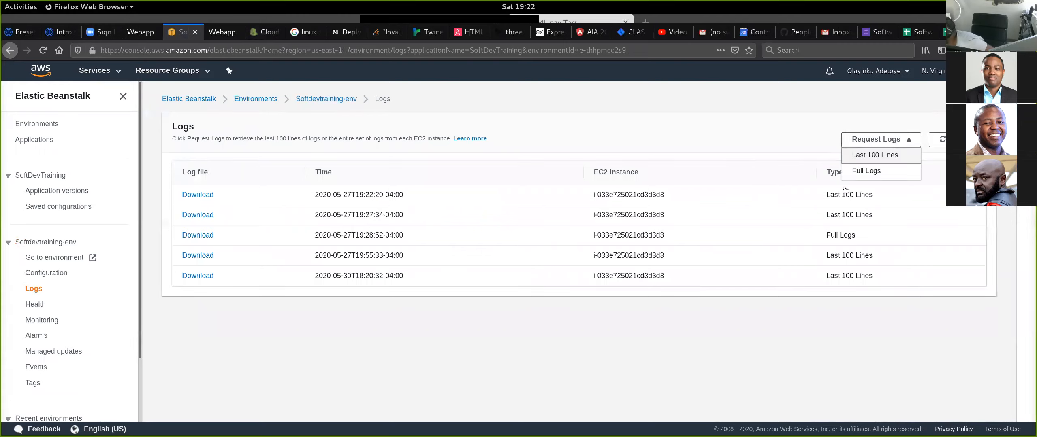
pyautogui.click(872, 172)
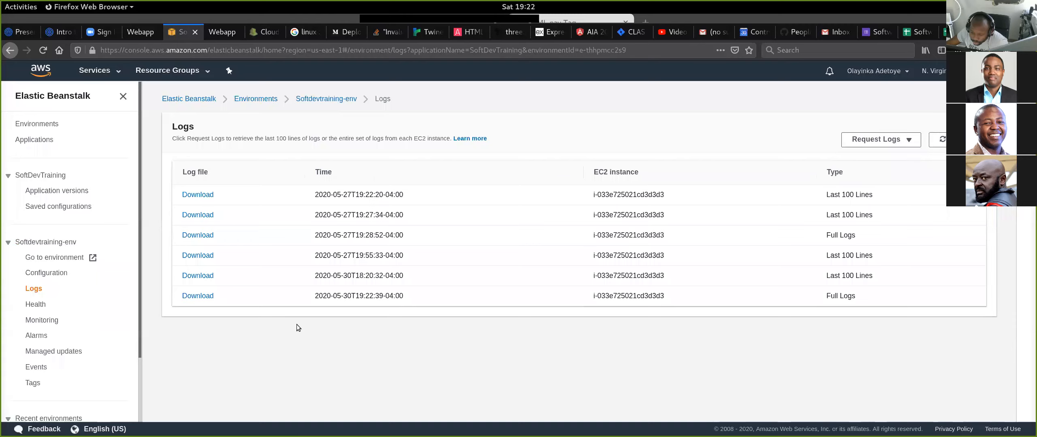
# - Download the newest full logs bundle, open it with Archive Manager, and look through the files in its /var/log folder
pyautogui.click(199, 294)
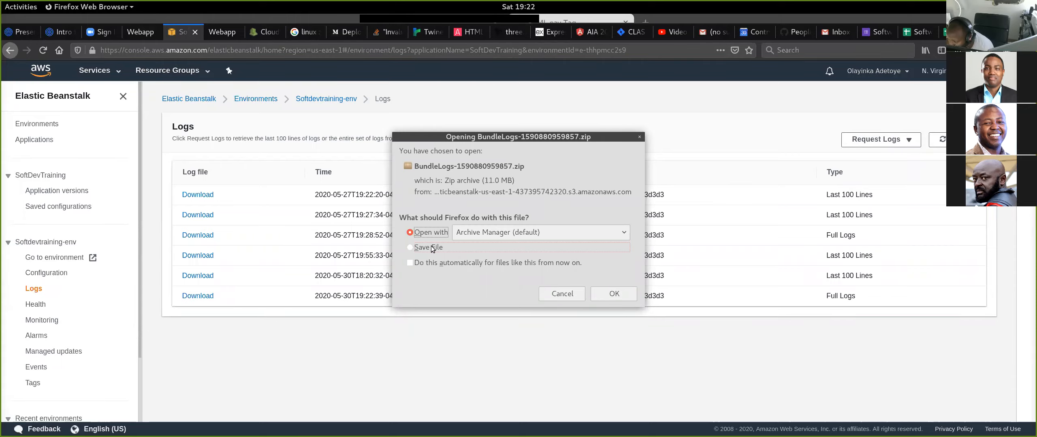
pyautogui.click(612, 294)
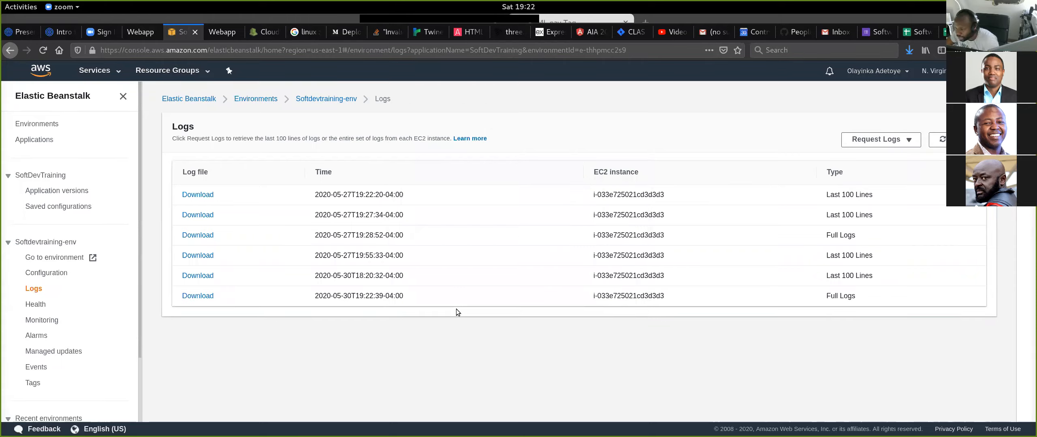
pyautogui.doubleClick(131, 141)
pyautogui.click(136, 146)
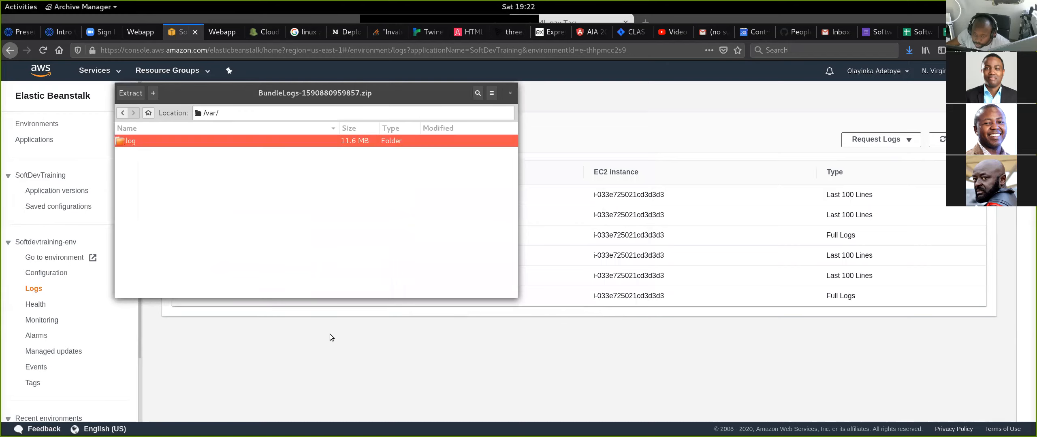
pyautogui.scroll(-2, 206, 195)
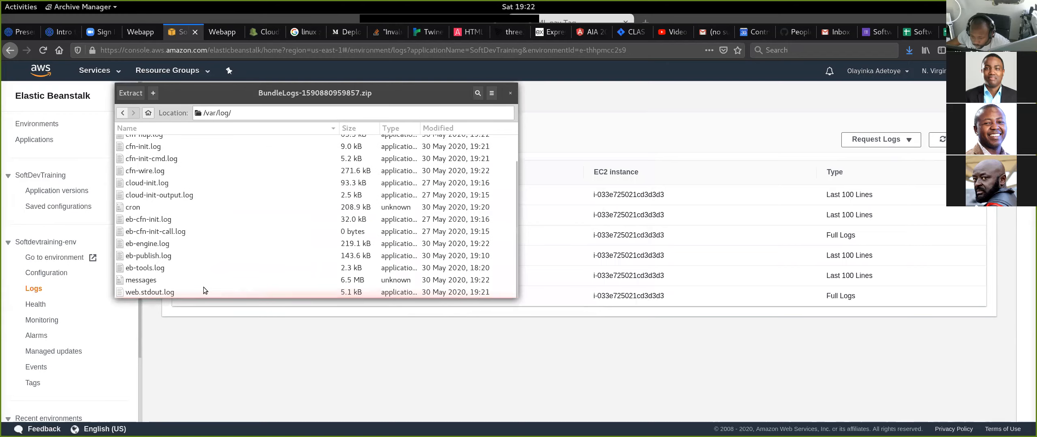
pyautogui.scroll(2, 199, 259)
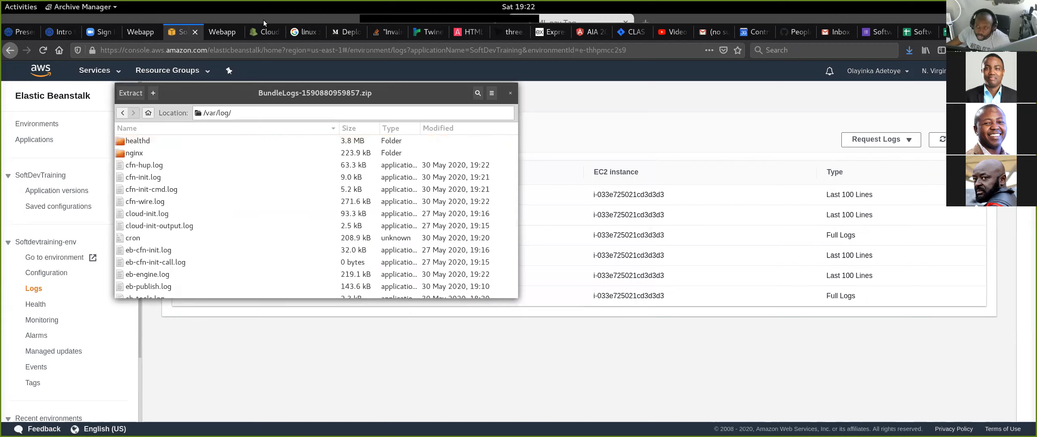
# - Inspect the environment-health.log log group in CloudWatch and return to the list of log groups
pyautogui.click(265, 32)
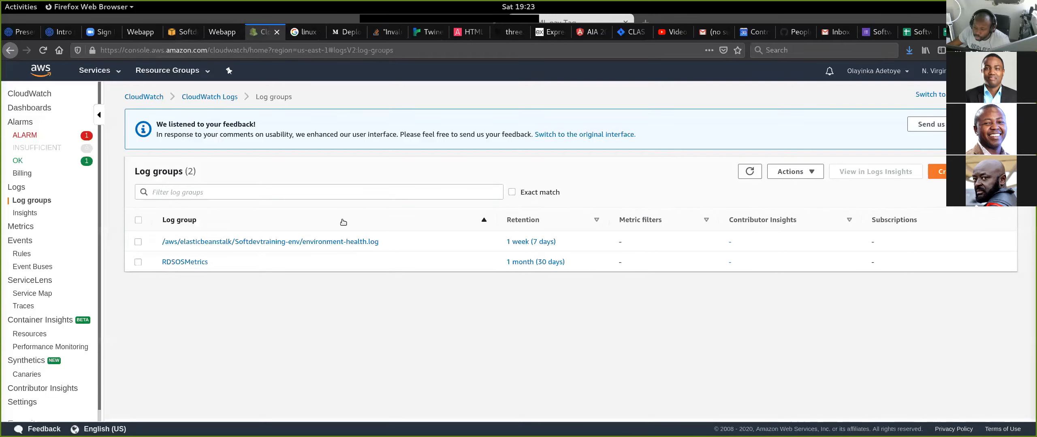
pyautogui.click(338, 242)
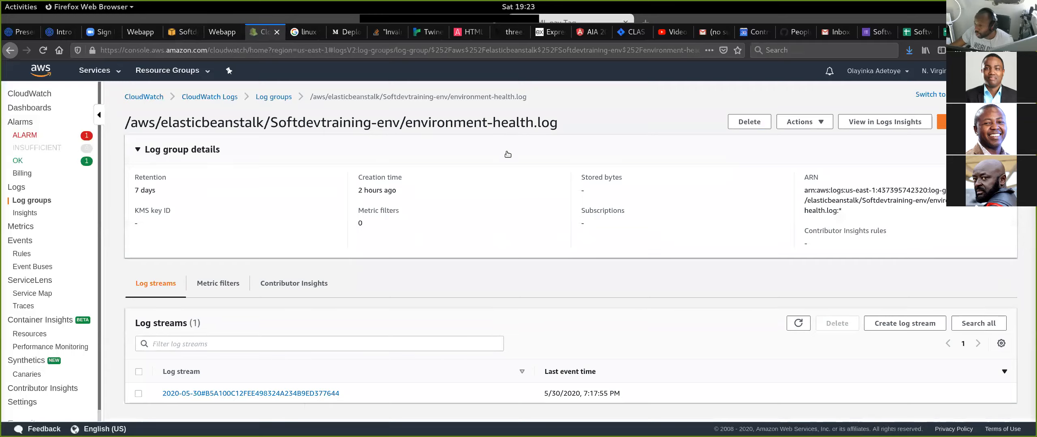
pyautogui.click(267, 98)
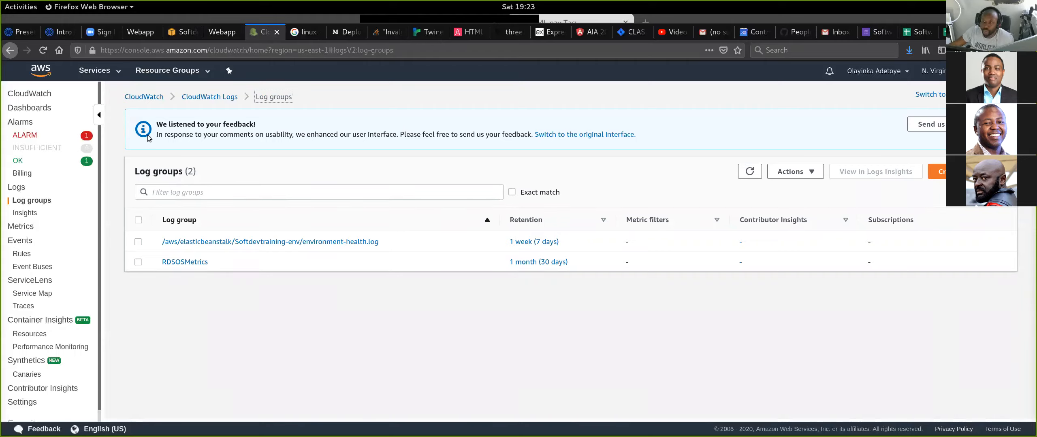
pyautogui.click(182, 33)
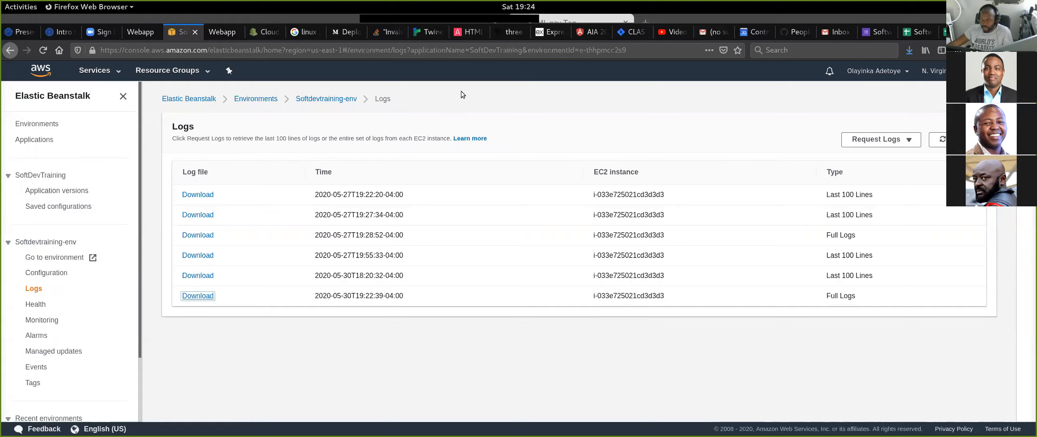
pyautogui.click(259, 33)
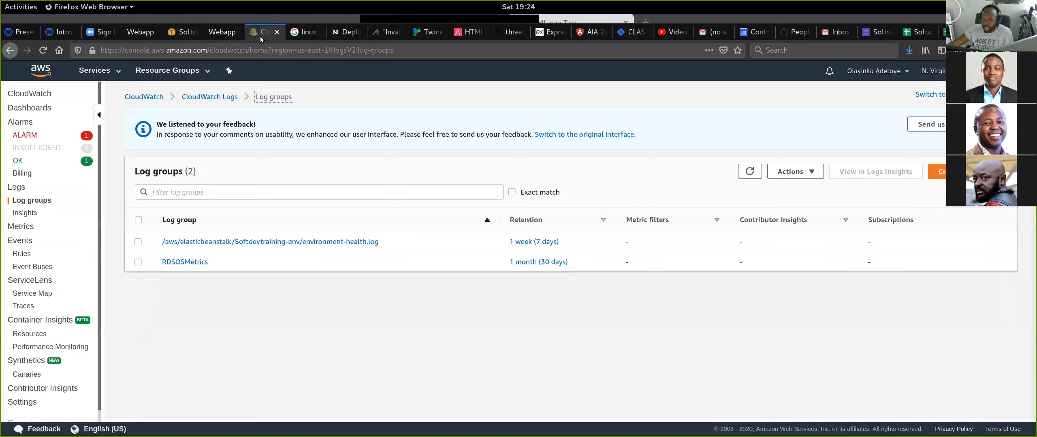
# - Review the recent events and the configuration overview of the Softdevtraining-env environment in Elastic Beanstalk
pyautogui.click(182, 32)
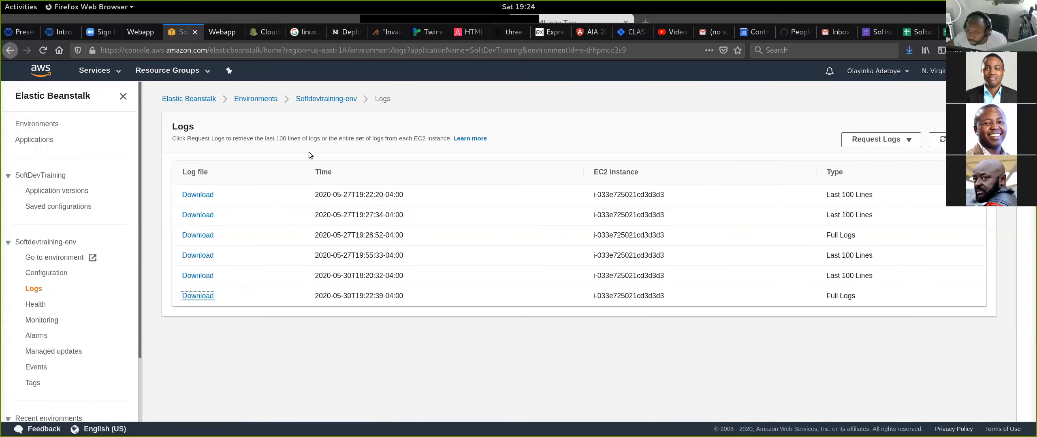
pyautogui.click(326, 100)
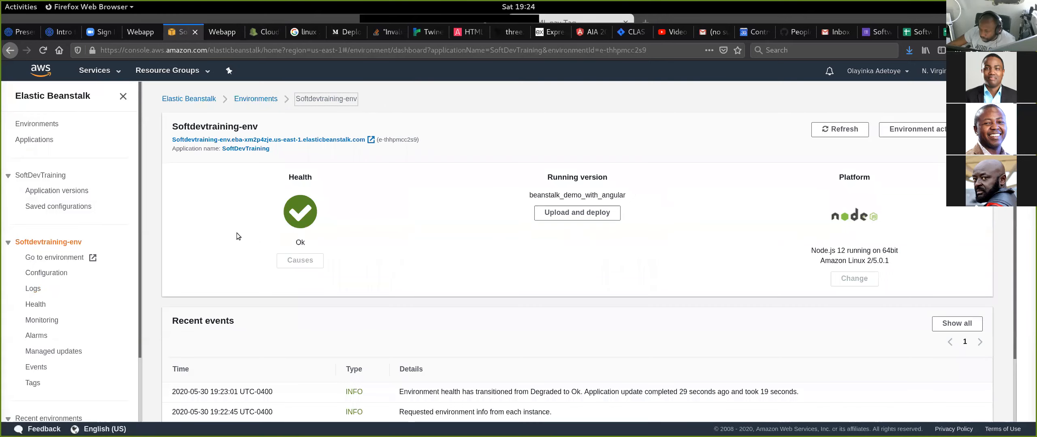
pyautogui.scroll(-3, 243, 232)
pyautogui.scroll(-3, 117, 283)
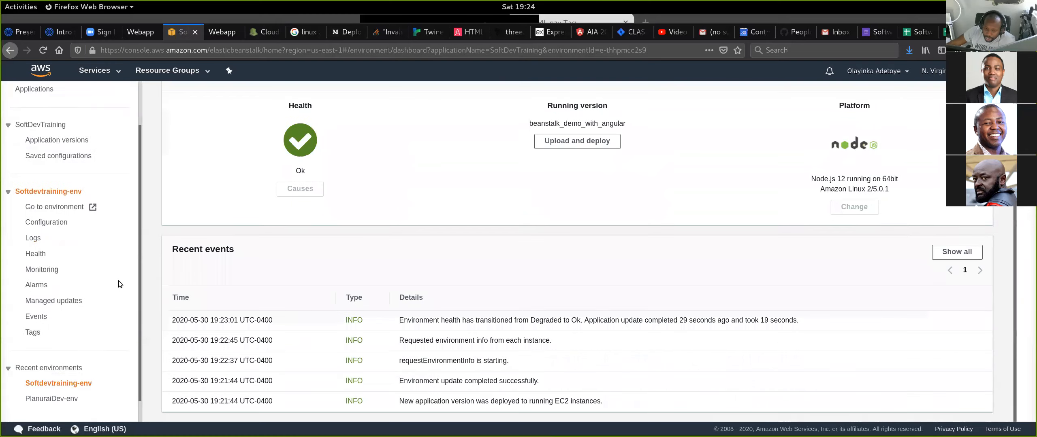
pyautogui.click(55, 199)
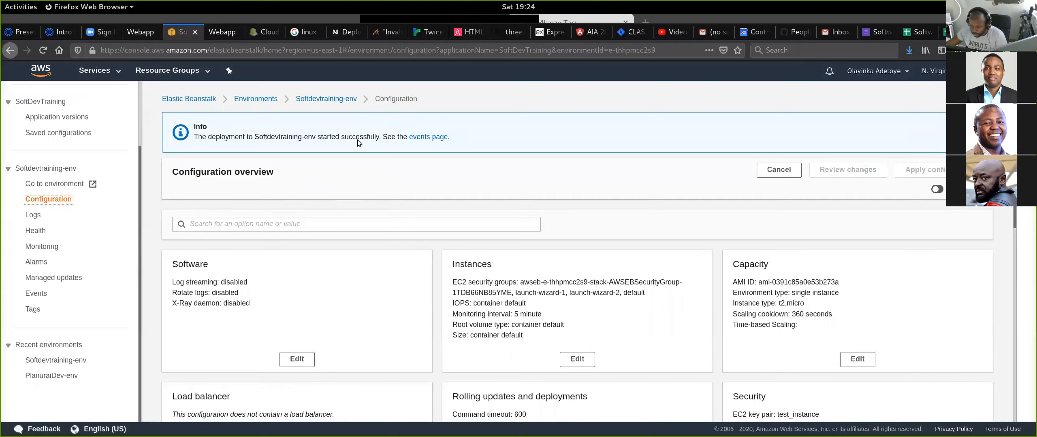
pyautogui.scroll(-1, 437, 222)
pyautogui.scroll(-4, 437, 222)
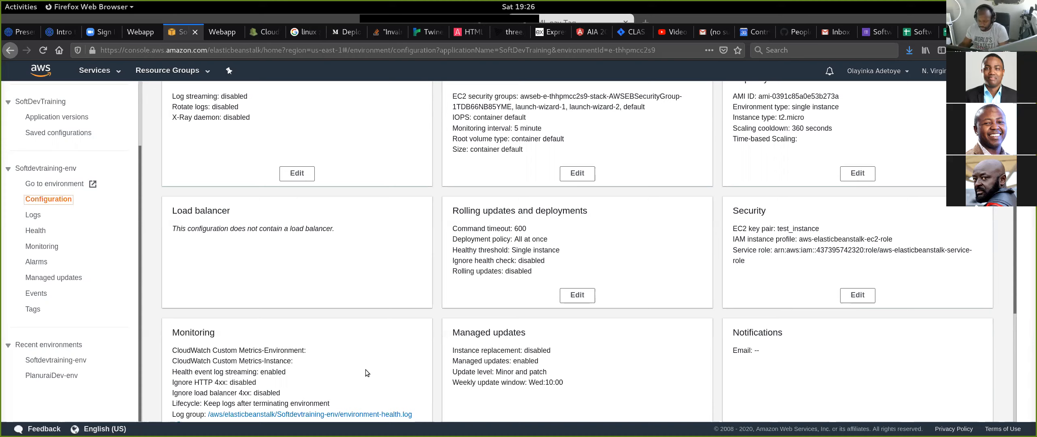
# - Switch to the terminal, start the beanstalk-demo server locally with "node index", and stop it again
pyautogui.hotkey('alt', 'Tab')
pyautogui.hotkey('alt', 'Tab')
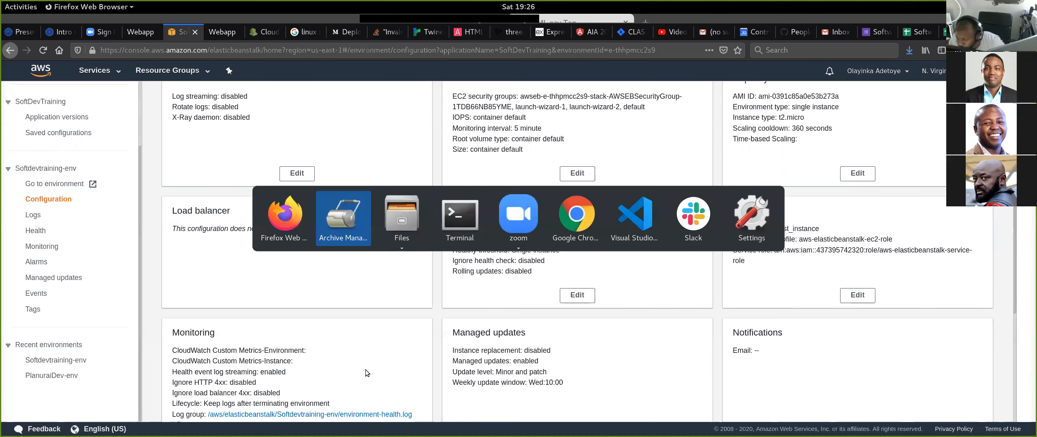
pyautogui.hotkey('alt', 'Tab')
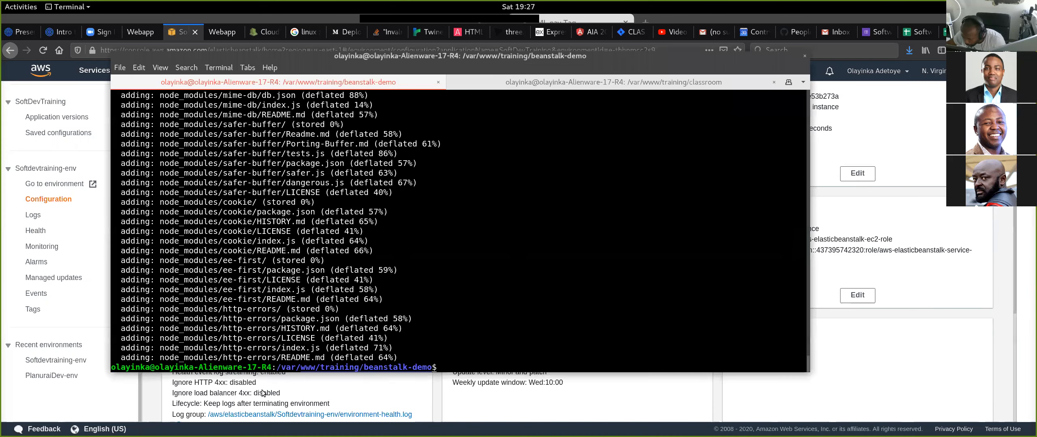
pyautogui.write('nod')
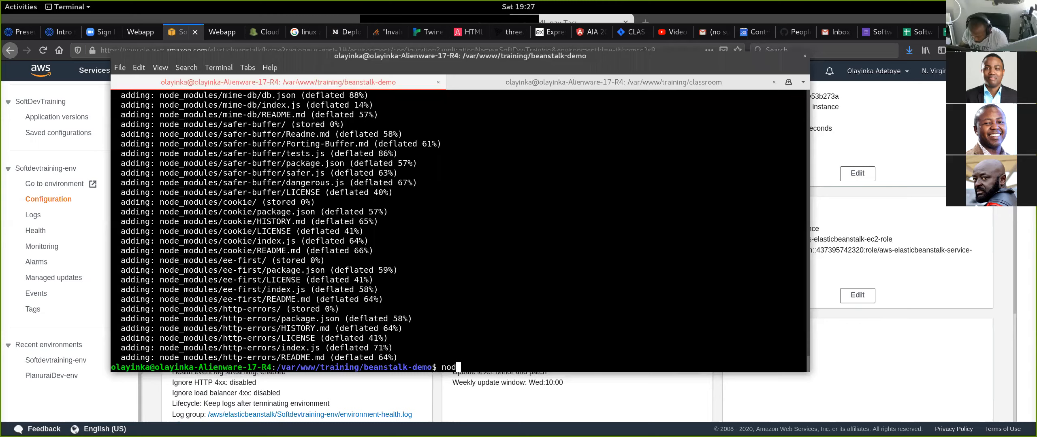
pyautogui.write('e index')
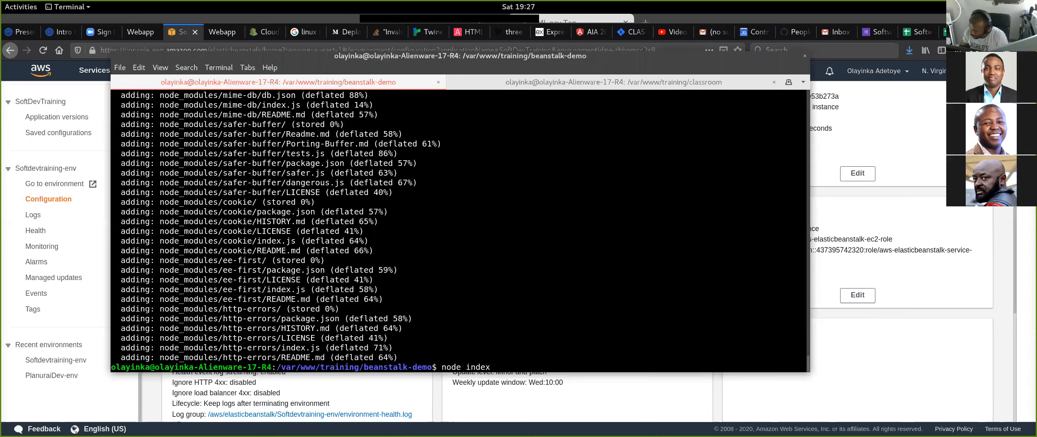
pyautogui.press('Return')
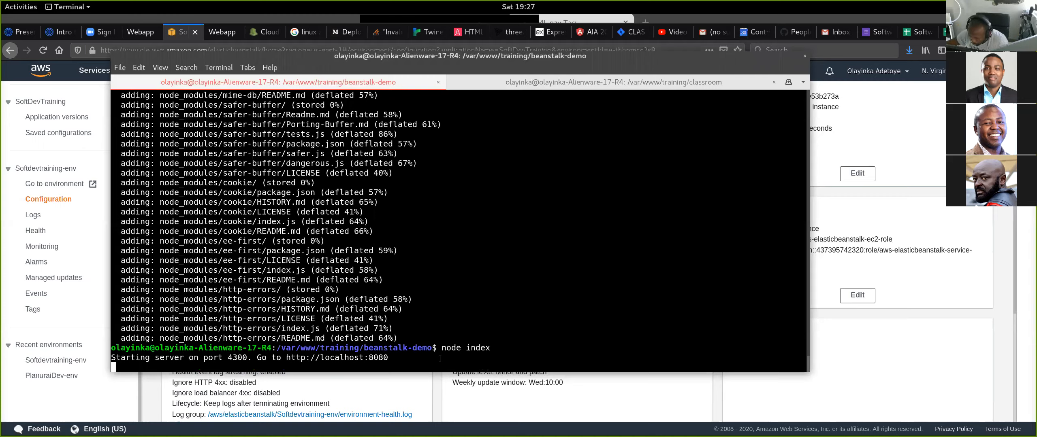
pyautogui.hotkey('ctrl', 'c')
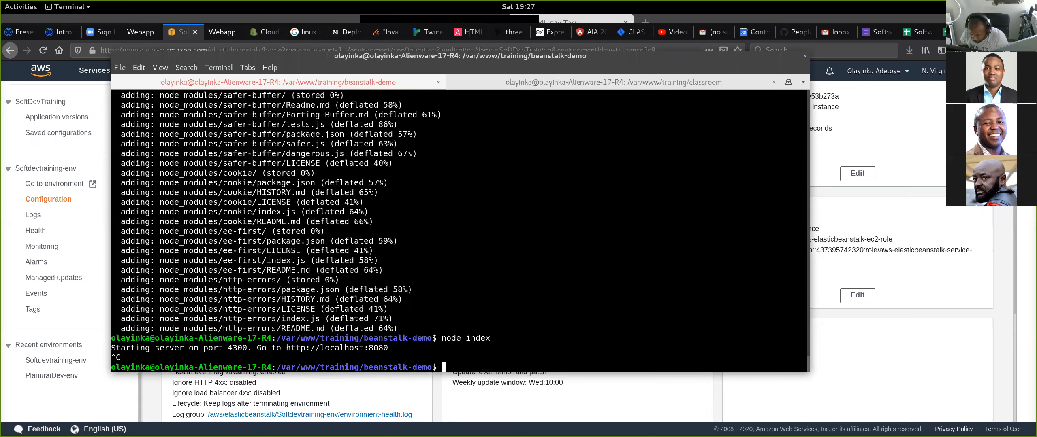
# - Bring the suspended Vim session to the foreground and close the aia-ddx app.js split, keeping index.js open
pyautogui.write('fg')
pyautogui.press('Return')
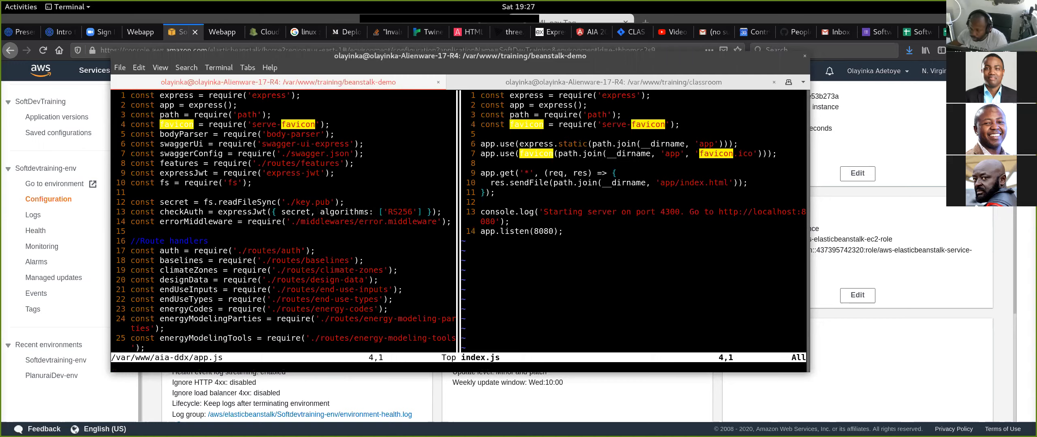
pyautogui.click(391, 271)
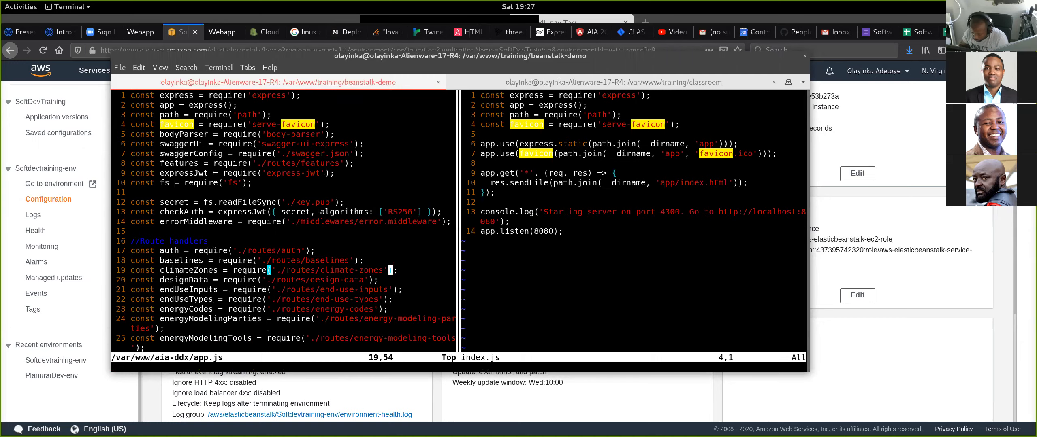
pyautogui.write(':q')
pyautogui.press('Return')
# - Examine the static file, favicon, catch-all route and listening port lines in index.js
pyautogui.press('Down')
pyautogui.press('Down')
pyautogui.press('Down')
pyautogui.press('Down')
pyautogui.press('Down')
pyautogui.press('Down')
pyautogui.press('Down')
pyautogui.press('Down')
pyautogui.press('Down')
pyautogui.press('Down')
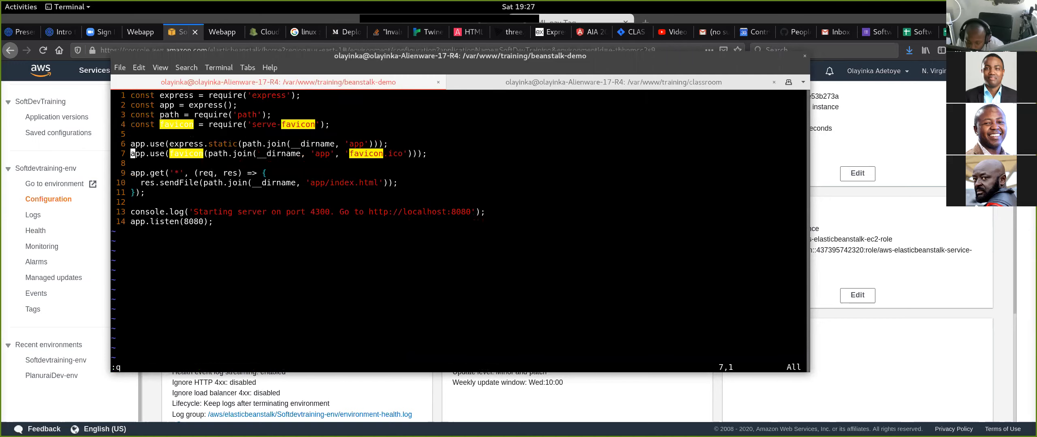
pyautogui.press('Right')
pyautogui.press('Right')
pyautogui.press('Right')
pyautogui.press('Right')
pyautogui.press('Right')
pyautogui.press('Right')
pyautogui.press('Right')
pyautogui.press('Right')
pyautogui.press('Right')
pyautogui.press('Right')
pyautogui.press('Right')
pyautogui.press('Right')
pyautogui.press('Right')
pyautogui.press('Right')
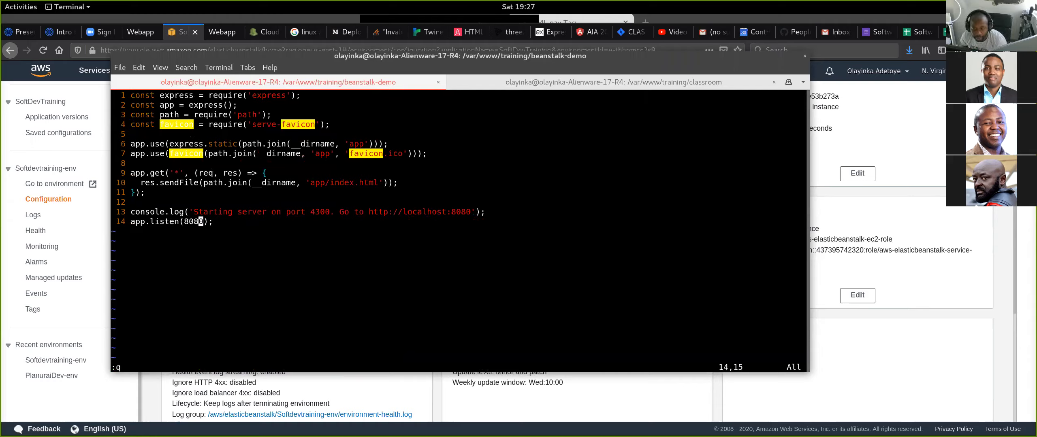
pyautogui.press('Up')
pyautogui.press('Up')
pyautogui.press('Up')
pyautogui.press('Up')
pyautogui.press('Up')
pyautogui.press('Up')
pyautogui.press('Up')
pyautogui.press('Up')
pyautogui.press('Up')
pyautogui.press('Up')
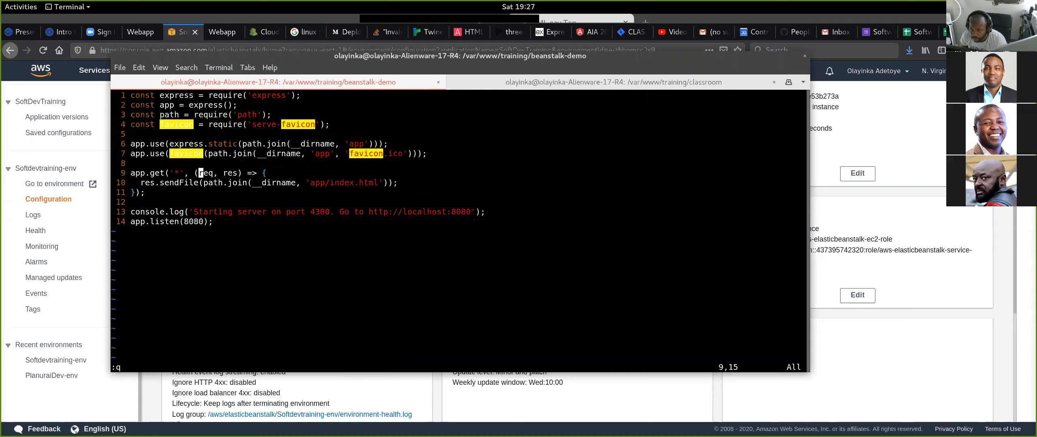
# - Examine the startup message and the port passed to app.listen at the end of index.js
pyautogui.press('Right')
pyautogui.press('Right')
pyautogui.press('Right')
pyautogui.press('Right')
pyautogui.press('Right')
pyautogui.press('Right')
pyautogui.press('Right')
pyautogui.press('Right')
pyautogui.press('Right')
pyautogui.press('Right')
pyautogui.press('Right')
pyautogui.press('Right')
pyautogui.press('Right')
pyautogui.press('Right')
pyautogui.press('Right')
pyautogui.press('Right')
pyautogui.press('Right')
pyautogui.press('Right')
pyautogui.press('Right')
pyautogui.press('Right')
pyautogui.press('Right')
pyautogui.press('Down')
pyautogui.press('Down')
pyautogui.press('Down')
pyautogui.press('Down')
pyautogui.press('Down')
pyautogui.press('Down')
pyautogui.press('Down')
pyautogui.press('Down')
pyautogui.press('Down')
pyautogui.press('Down')
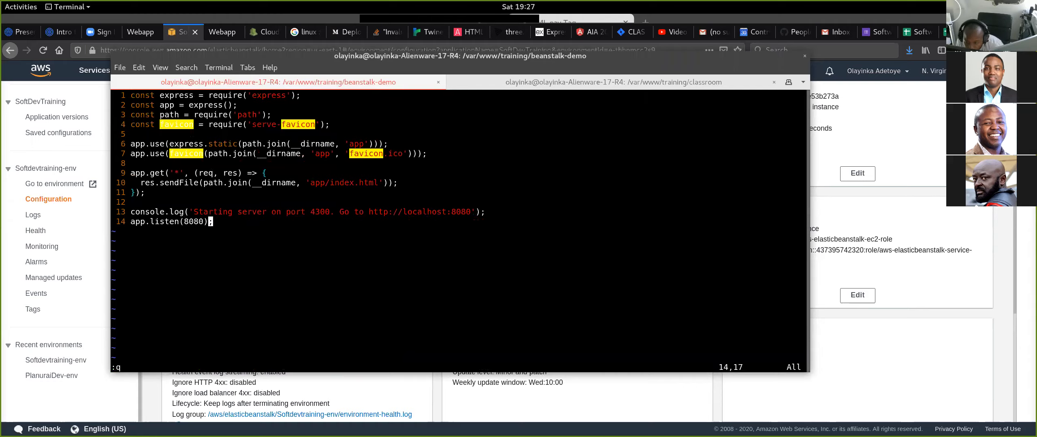
pyautogui.press('Left')
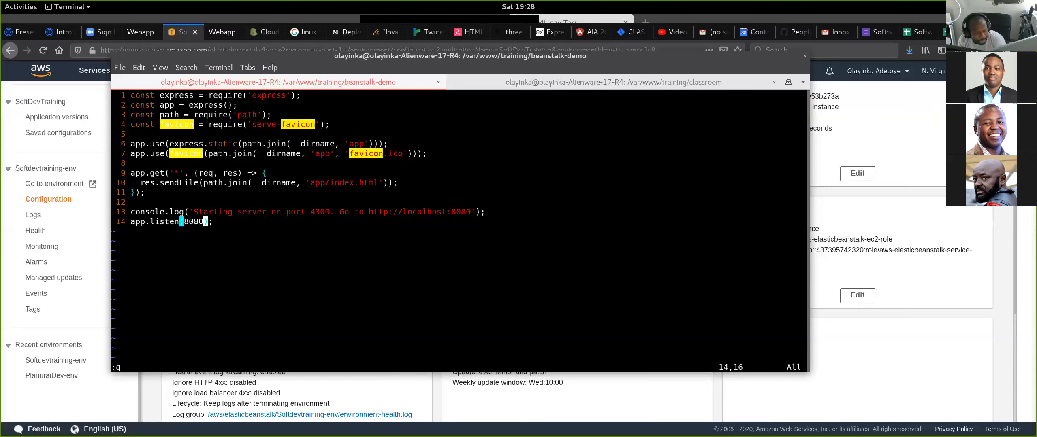
# - Add an empty line below the serve-favicon require statement in index.js
pyautogui.press('k')
pyautogui.press('k')
pyautogui.press('k')
pyautogui.press('k')
pyautogui.press('k')
pyautogui.press('k')
pyautogui.press('k')
pyautogui.press('k')
pyautogui.press('k')
pyautogui.press('k')
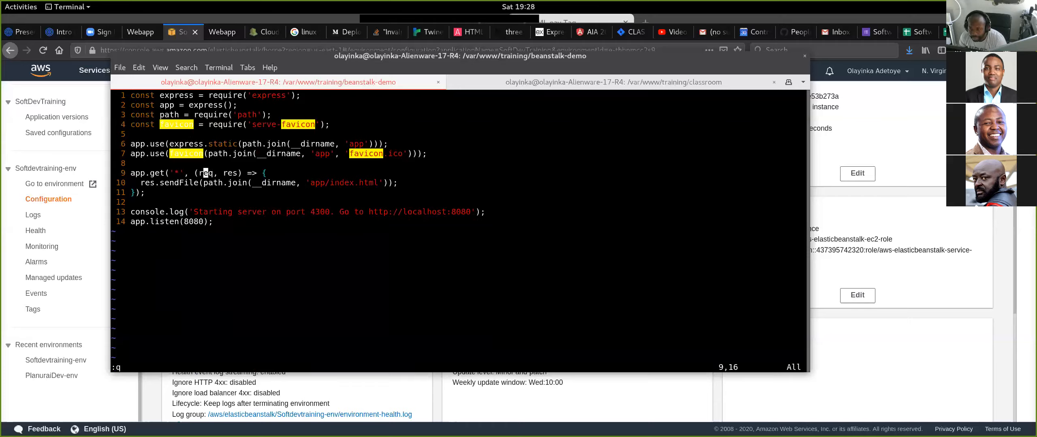
pyautogui.press('Escape')
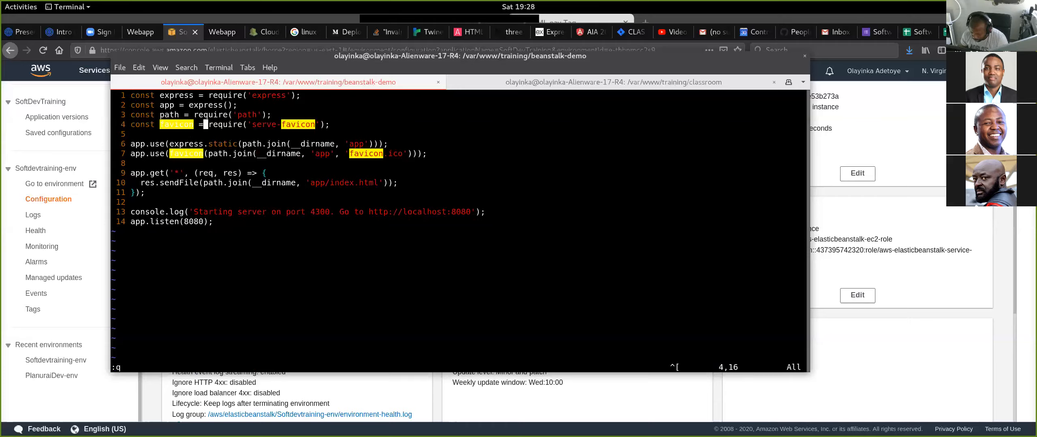
pyautogui.press('o')
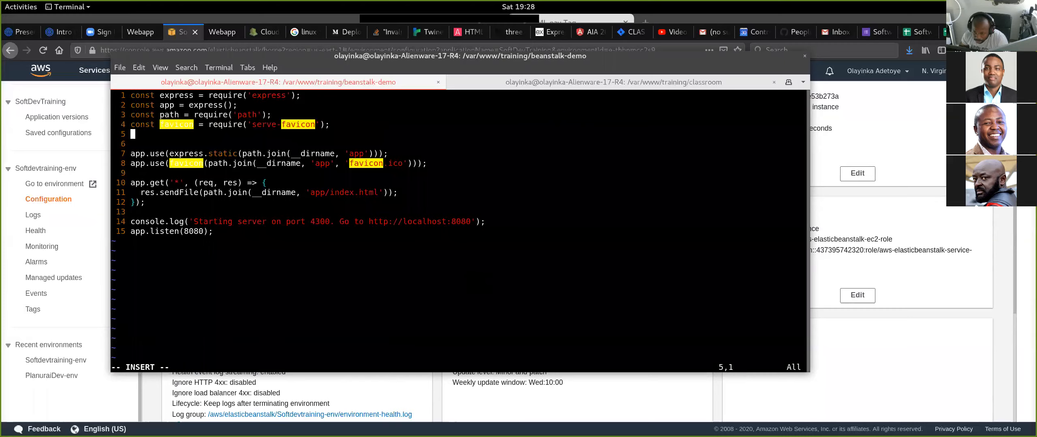
pyautogui.press('Escape')
# - Replace the hard-coded 8080 argument of app.listen with the variable port
pyautogui.press('j')
pyautogui.press('j')
pyautogui.press('j')
pyautogui.press('j')
pyautogui.press('j')
pyautogui.press('j')
pyautogui.press('j')
pyautogui.press('j')
pyautogui.press('j')
pyautogui.press('j')
pyautogui.press('l')
pyautogui.press('l')
pyautogui.press('l')
pyautogui.press('l')
pyautogui.press('l')
pyautogui.press('l')
pyautogui.press('l')
pyautogui.press('l')
pyautogui.press('l')
pyautogui.press('l')
pyautogui.press('l')
pyautogui.press('l')
pyautogui.press('l')
pyautogui.press('l')
pyautogui.press('l')
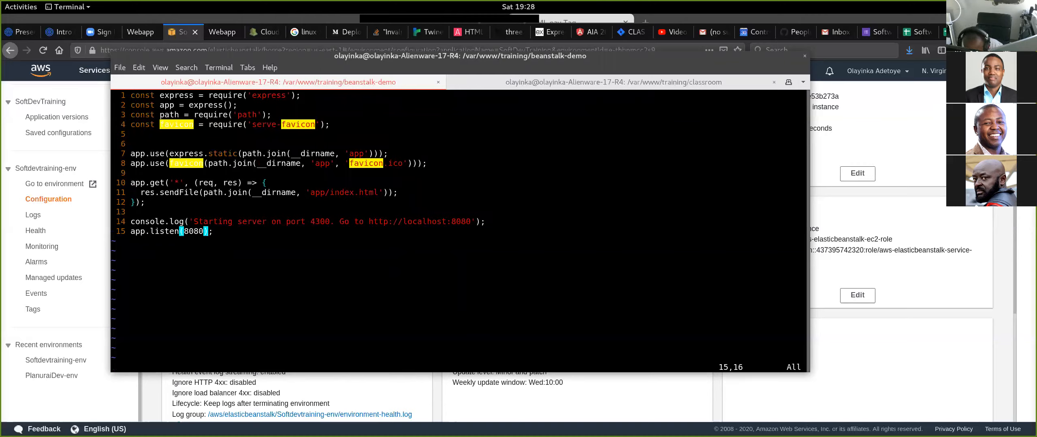
pyautogui.press('c')
pyautogui.press('i')
pyautogui.press('(')
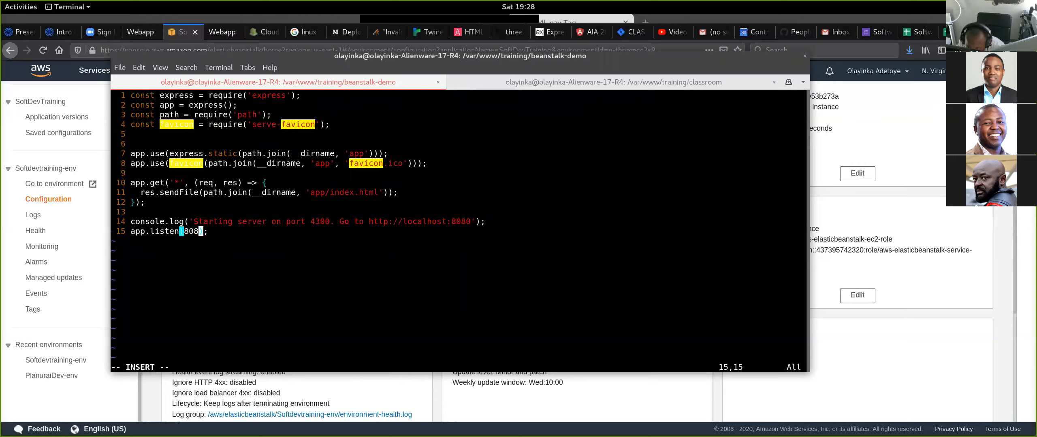
pyautogui.write('port')
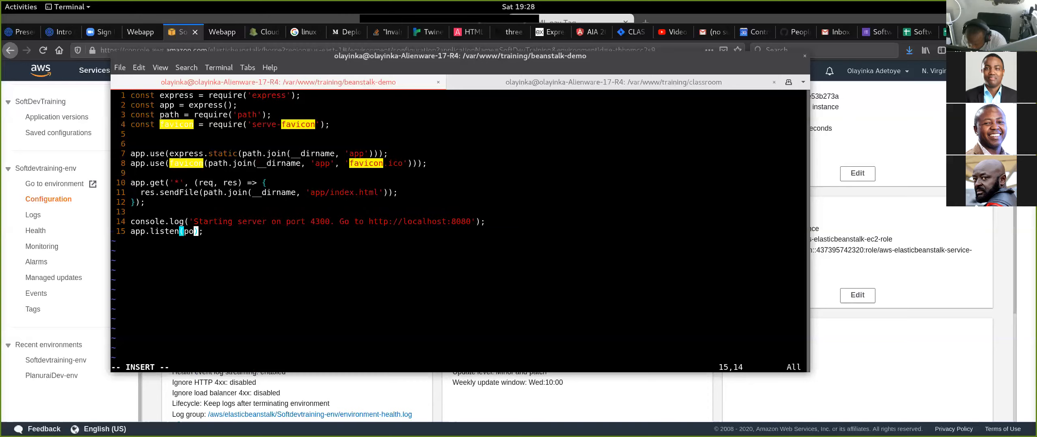
pyautogui.press('Escape')
# - Declare "const port = process.env.port;" on a new line below the serve-favicon require statement
pyautogui.press('k')
pyautogui.press('k')
pyautogui.press('k')
pyautogui.press('k')
pyautogui.press('k')
pyautogui.press('k')
pyautogui.press('k')
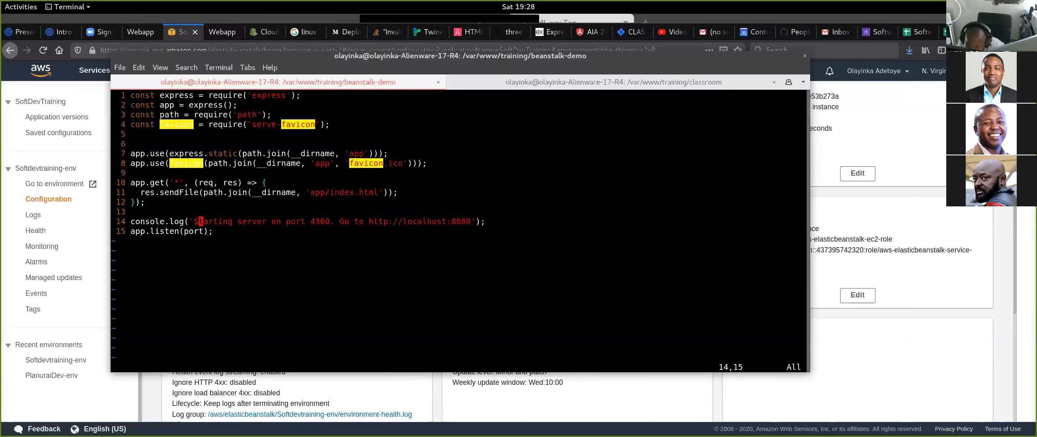
pyautogui.press('k')
pyautogui.press('k')
pyautogui.press('k')
pyautogui.press('k')
pyautogui.press('k')
pyautogui.press('k')
pyautogui.press('k')
pyautogui.press('j')
pyautogui.press('j')
pyautogui.press('j')
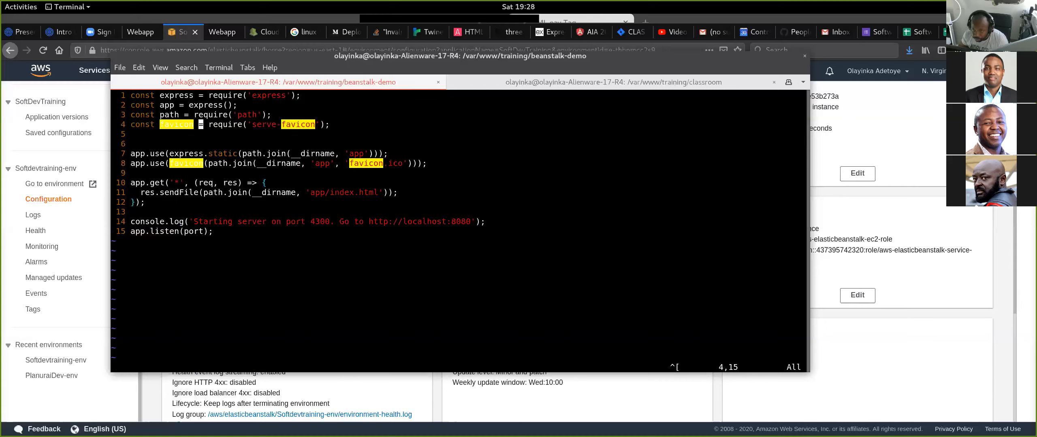
pyautogui.press('o')
pyautogui.write('const port = process.env')
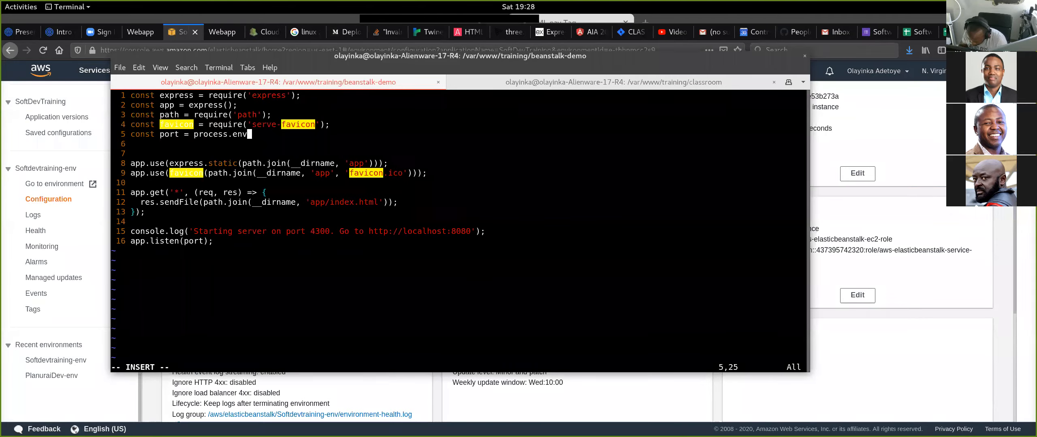
pyautogui.write('.port')
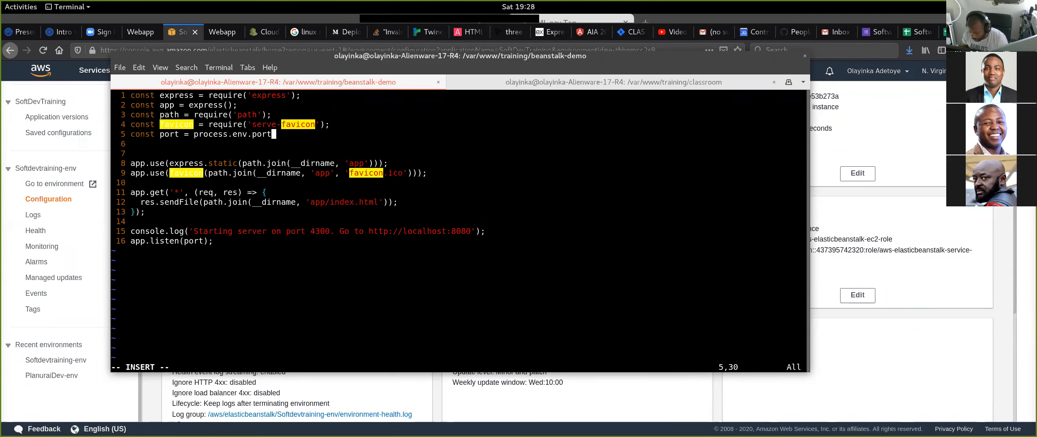
pyautogui.write(';')
# - Review the process.env.port reference in the port declaration
pyautogui.press('Left')
pyautogui.press('Left')
pyautogui.press('Left')
pyautogui.press('Left')
pyautogui.press('Left')
pyautogui.press('Left')
pyautogui.press('Left')
pyautogui.press('Left')
pyautogui.press('Right')
pyautogui.press('Right')
pyautogui.press('Right')
pyautogui.press('Right')
pyautogui.press('Right')
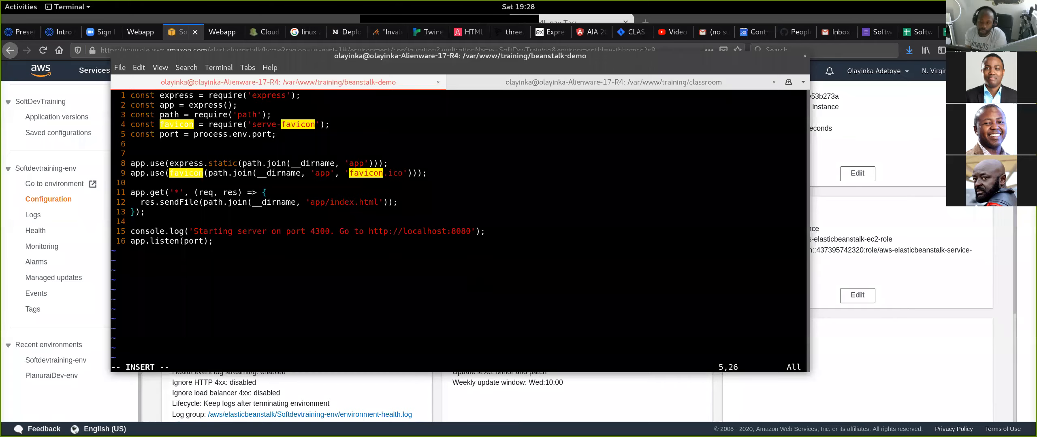
pyautogui.press('Right')
pyautogui.press('Right')
pyautogui.press('Right')
pyautogui.press('Right')
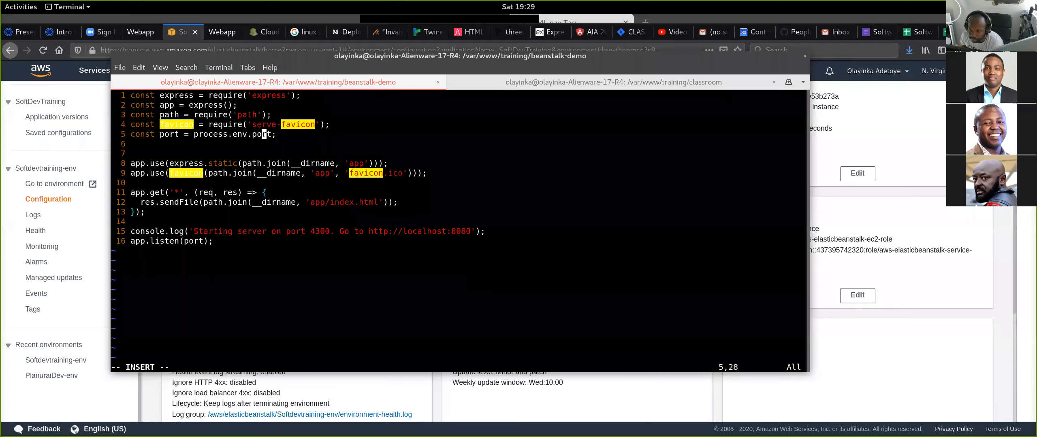
# - Replace 4300 in the console.log startup message with the placeholder ${port}
pyautogui.press('Down')
pyautogui.press('Down')
pyautogui.press('Down')
pyautogui.press('Down')
pyautogui.press('Down')
pyautogui.press('Down')
pyautogui.press('Down')
pyautogui.press('Down')
pyautogui.press('Down')
pyautogui.press('Down')
pyautogui.press('Down')
pyautogui.press('Up')
pyautogui.press('Right')
pyautogui.press('Right')
pyautogui.press('Right')
pyautogui.press('Right')
pyautogui.press('Right')
pyautogui.press('Right')
pyautogui.press('Right')
pyautogui.press('Right')
pyautogui.press('Right')
pyautogui.press('Right')
pyautogui.press('Right')
pyautogui.press('Right')
pyautogui.press('Right')
pyautogui.press('Right')
pyautogui.press('Right')
pyautogui.press('Right')
pyautogui.press('Right')
pyautogui.press('Right')
pyautogui.press('Right')
pyautogui.press('Right')
pyautogui.press('Left')
pyautogui.press('Left')
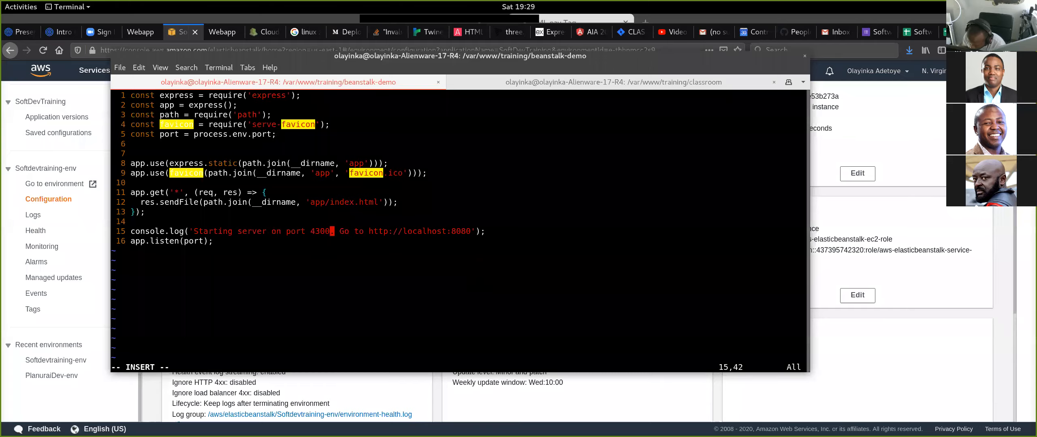
pyautogui.press('BackSpace')
pyautogui.press('BackSpace')
pyautogui.press('BackSpace')
pyautogui.press('BackSpace')
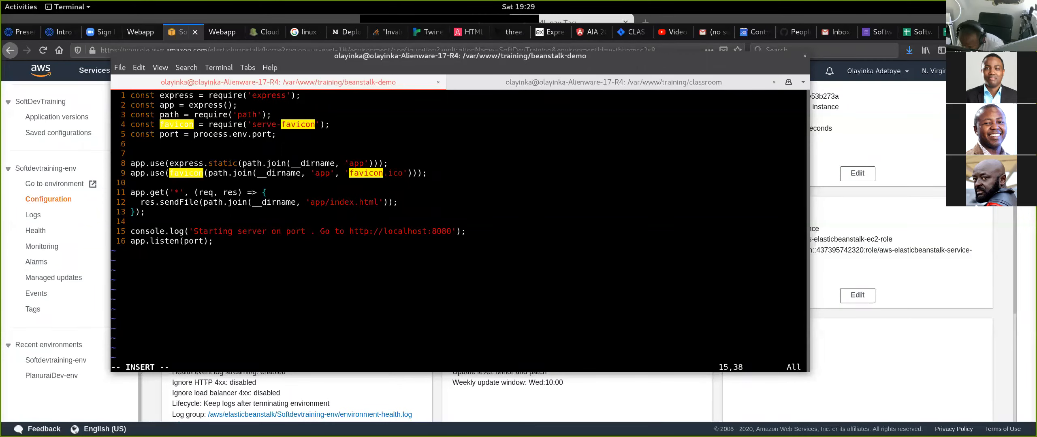
pyautogui.write('${port')
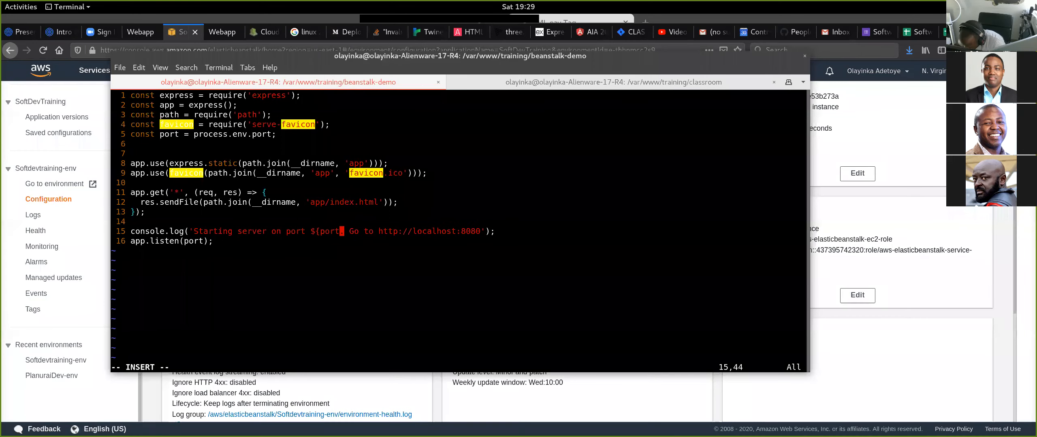
pyautogui.write('}')
# - Change the opening single quote of the console.log startup message to a backtick
pyautogui.press('Left')
pyautogui.press('Left')
pyautogui.press('Left')
pyautogui.press('Left')
pyautogui.press('Left')
pyautogui.press('Left')
pyautogui.press('Left')
pyautogui.press('Left')
pyautogui.press('Left')
pyautogui.press('Left')
pyautogui.press('Left')
pyautogui.press('Left')
pyautogui.press('Left')
pyautogui.press('Left')
pyautogui.press('Left')
pyautogui.press('Left')
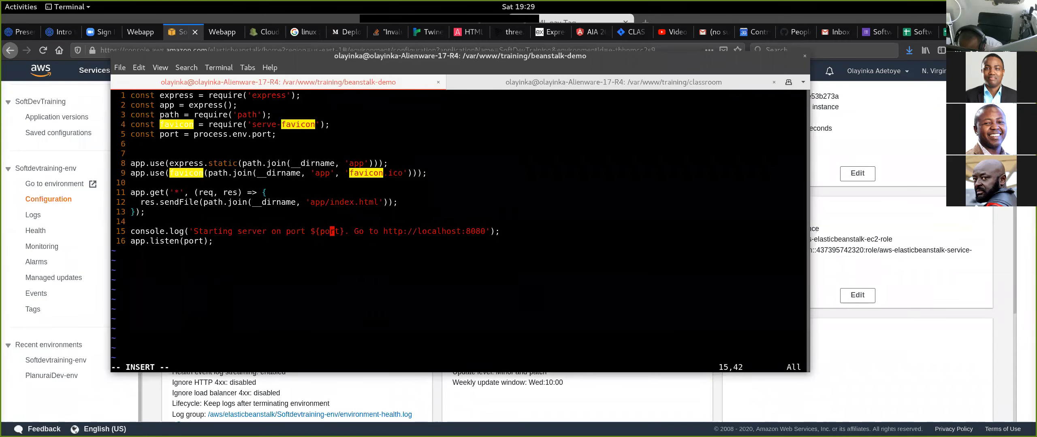
pyautogui.press('Left')
pyautogui.press('Left')
pyautogui.press('Left')
pyautogui.press('Left')
pyautogui.press('Left')
pyautogui.press('Left')
pyautogui.press('Left')
pyautogui.press('Left')
pyautogui.press('Left')
pyautogui.press('Left')
pyautogui.press('Left')
pyautogui.press('Left')
pyautogui.press('Left')
pyautogui.press('Left')
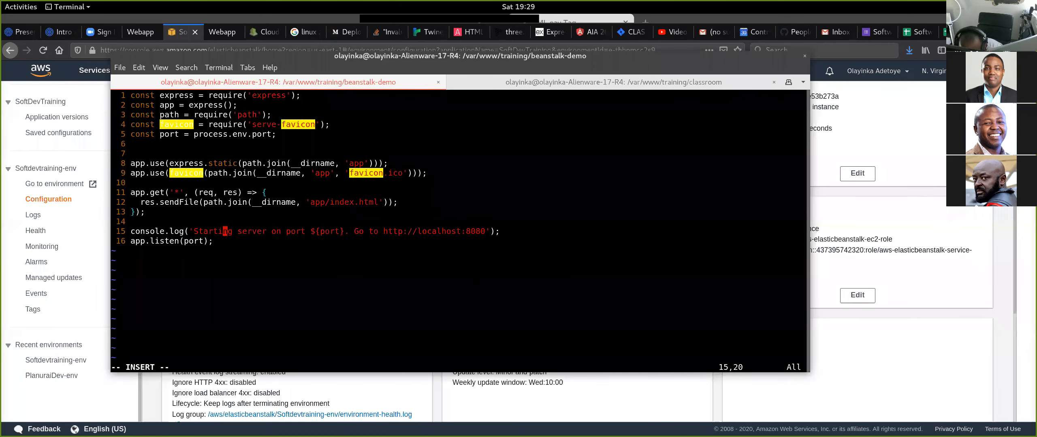
pyautogui.press('Left')
pyautogui.press('BackSpace')
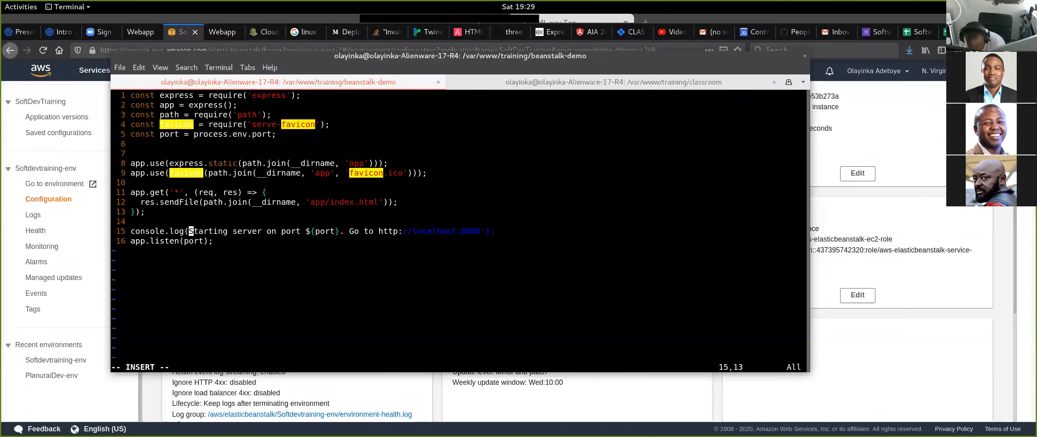
pyautogui.write('`')
# - Close the startup message with a backtick and replace 8080 in its localhost URL with ${port}
pyautogui.press('Right')
pyautogui.press('Right')
pyautogui.press('Right')
pyautogui.press('Right')
pyautogui.press('Right')
pyautogui.press('Right')
pyautogui.press('Right')
pyautogui.press('Right')
pyautogui.press('Right')
pyautogui.press('Right')
pyautogui.press('Right')
pyautogui.press('Right')
pyautogui.press('Right')
pyautogui.press('Right')
pyautogui.press('Right')
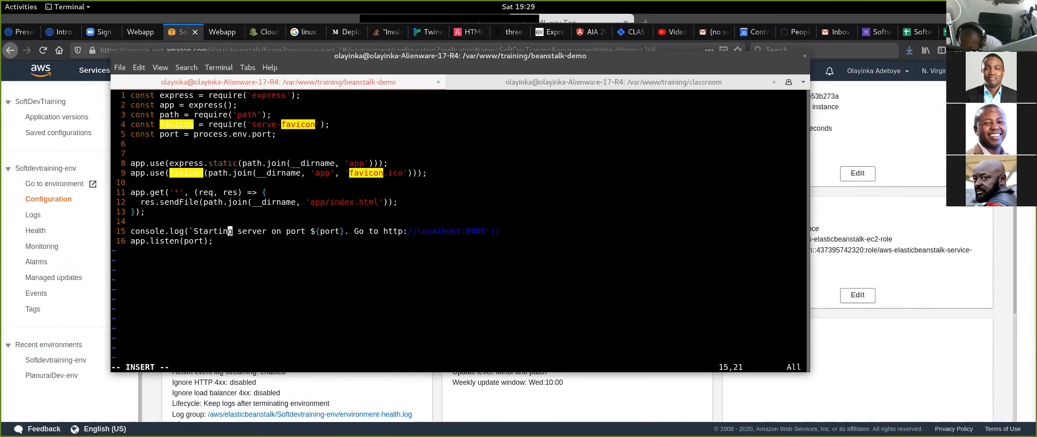
pyautogui.press('Right')
pyautogui.press('Right')
pyautogui.press('Right')
pyautogui.press('Right')
pyautogui.press('Right')
pyautogui.press('Right')
pyautogui.press('Right')
pyautogui.press('Right')
pyautogui.press('Right')
pyautogui.press('Right')
pyautogui.press('Right')
pyautogui.press('Right')
pyautogui.press('Right')
pyautogui.press('Right')
pyautogui.press('Right')
pyautogui.press('Right')
pyautogui.press('Right')
pyautogui.press('Right')
pyautogui.press('Right')
pyautogui.press('Right')
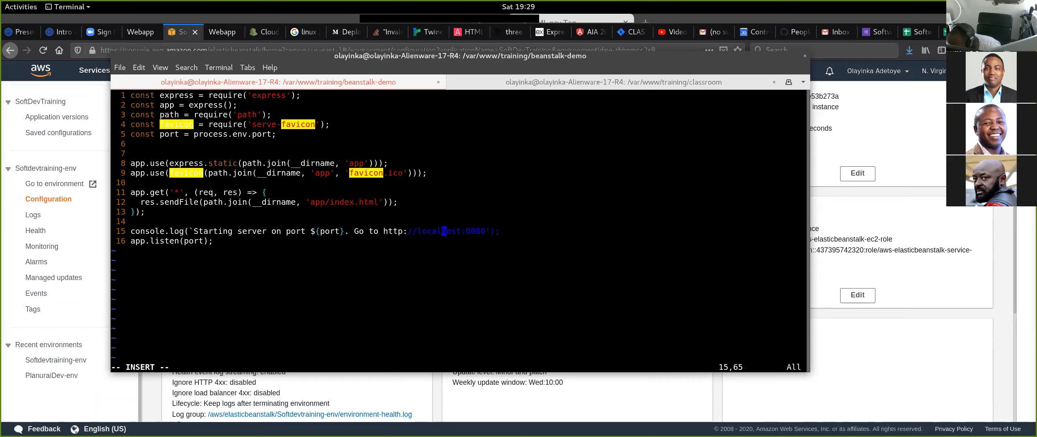
pyautogui.press('Right')
pyautogui.press('Right')
pyautogui.press('Right')
pyautogui.press('Right')
pyautogui.press('Right')
pyautogui.press('Right')
pyautogui.press('BackSpace')
pyautogui.write('`')
pyautogui.press('BackSpace')
pyautogui.press('BackSpace')
pyautogui.write('${port')
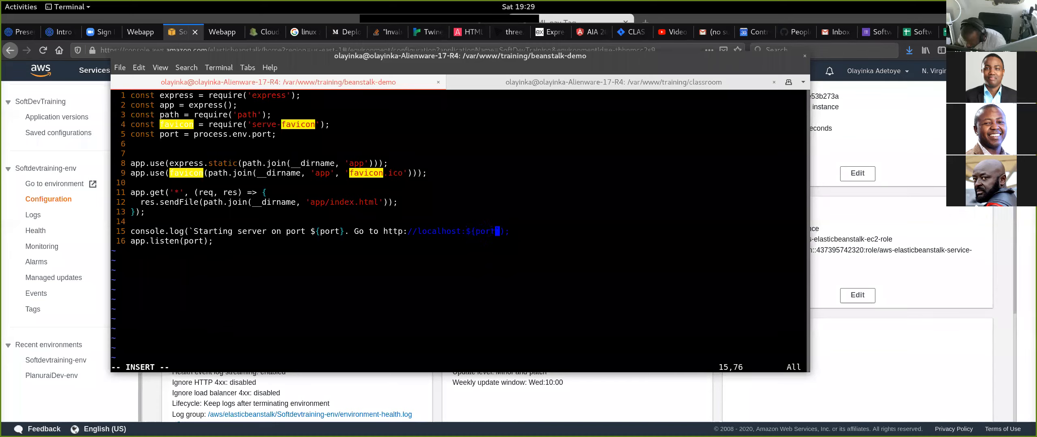
pyautogui.write('}')
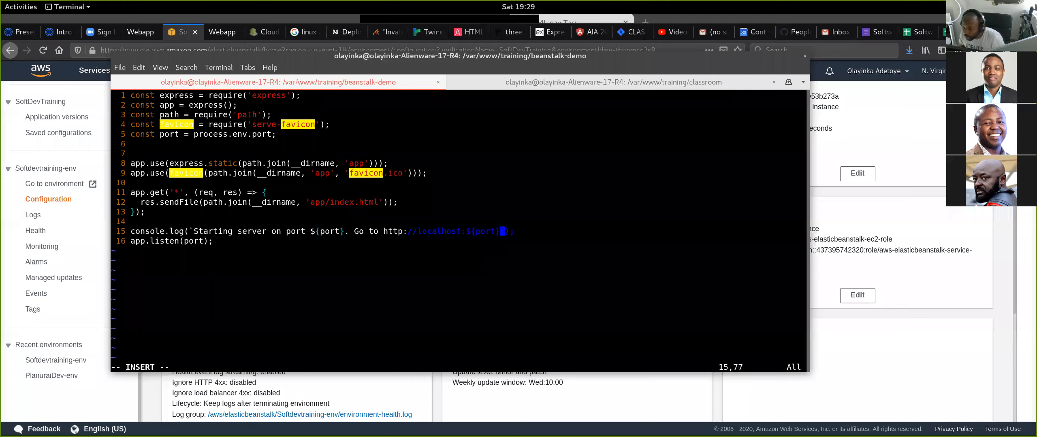
# - Check the localhost URL and its port placeholder in the edited console.log line
pyautogui.press('Left')
pyautogui.press('Left')
pyautogui.press('Left')
pyautogui.press('Left')
pyautogui.press('Left')
pyautogui.press('Left')
pyautogui.press('Left')
pyautogui.press('Left')
pyautogui.press('Left')
pyautogui.press('Left')
pyautogui.press('Left')
pyautogui.press('Left')
pyautogui.press('Left')
pyautogui.press('Left')
pyautogui.press('Left')
pyautogui.press('Left')
pyautogui.press('Left')
pyautogui.press('Left')
pyautogui.press('Left')
pyautogui.press('Left')
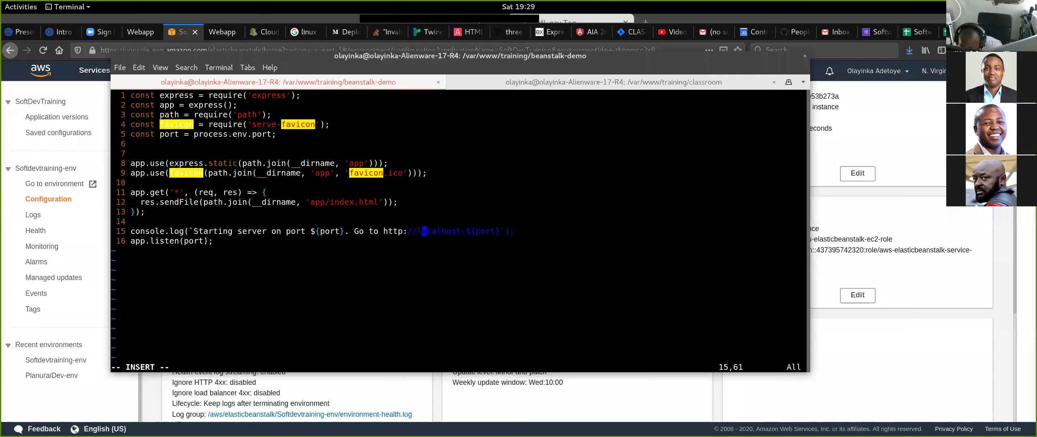
pyautogui.press('Right')
pyautogui.press('Right')
pyautogui.press('Right')
pyautogui.press('Right')
pyautogui.press('Right')
pyautogui.press('Right')
pyautogui.press('Right')
pyautogui.press('Right')
pyautogui.press('Right')
pyautogui.press('Right')
pyautogui.press('Right')
pyautogui.press('Right')
pyautogui.press('Right')
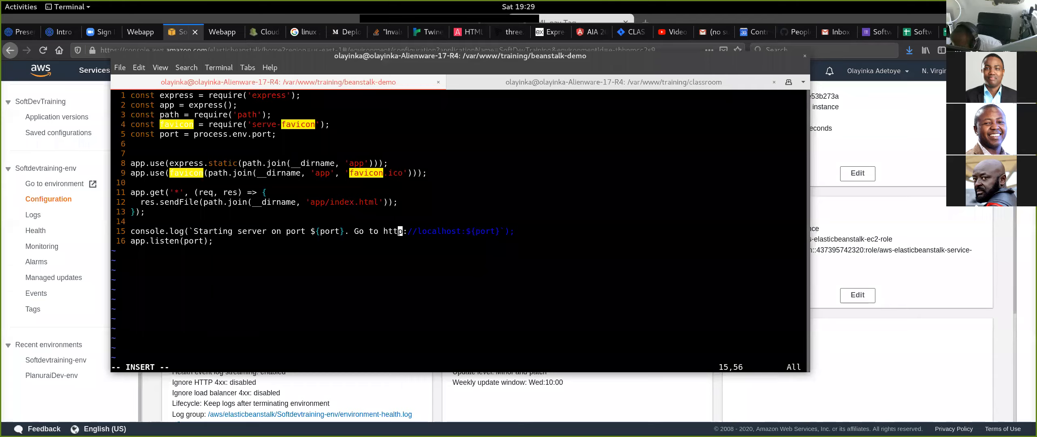
pyautogui.press('Right')
pyautogui.press('Right')
pyautogui.press('Right')
pyautogui.press('Right')
pyautogui.press('Right')
pyautogui.press('Right')
pyautogui.press('Right')
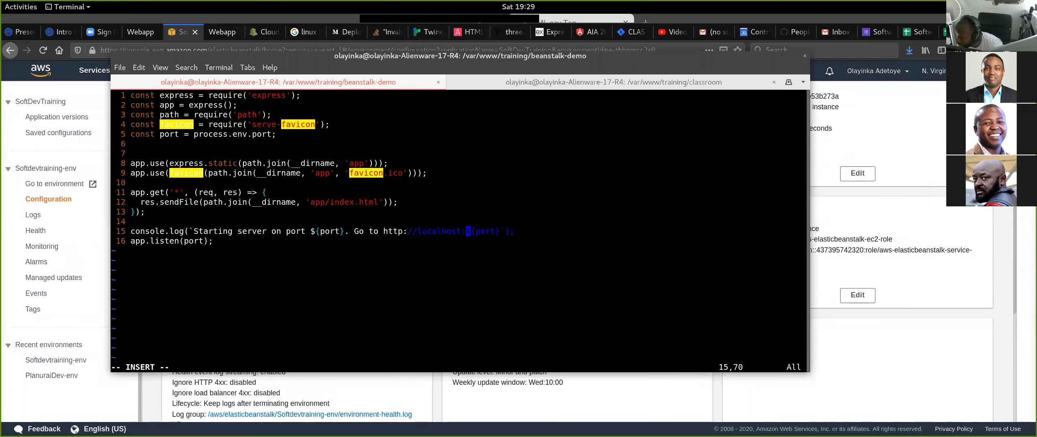
pyautogui.press('Right')
pyautogui.press('Right')
pyautogui.press('Right')
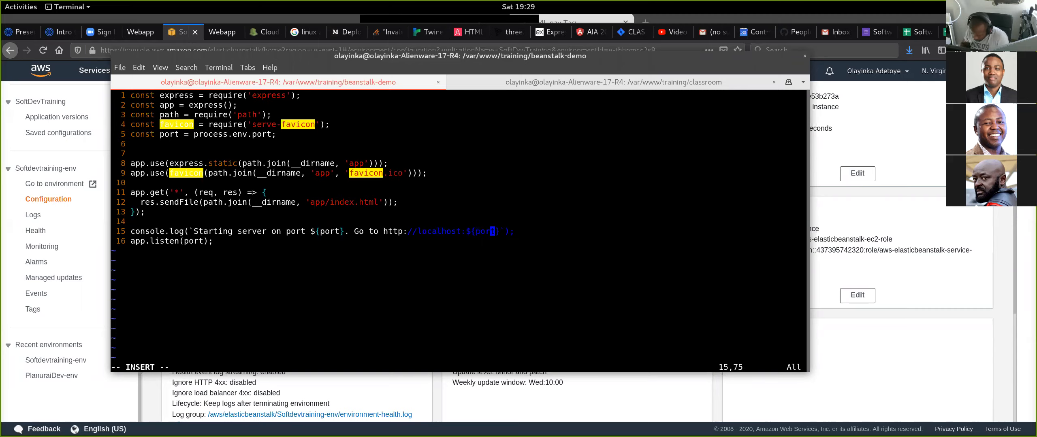
# - Save index.js and suspend Vim to return to the shell
pyautogui.press('Escape')
pyautogui.write(':w')
pyautogui.press('Return')
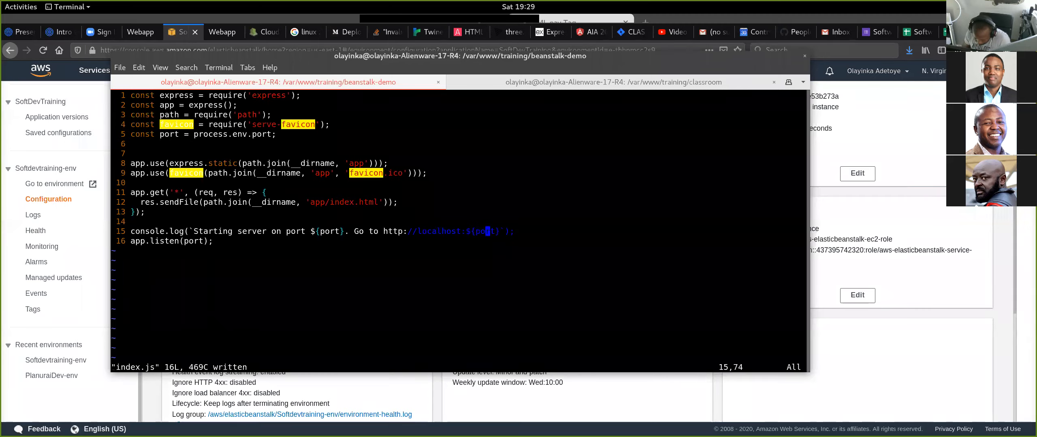
pyautogui.hotkey('ctrl', 'z')
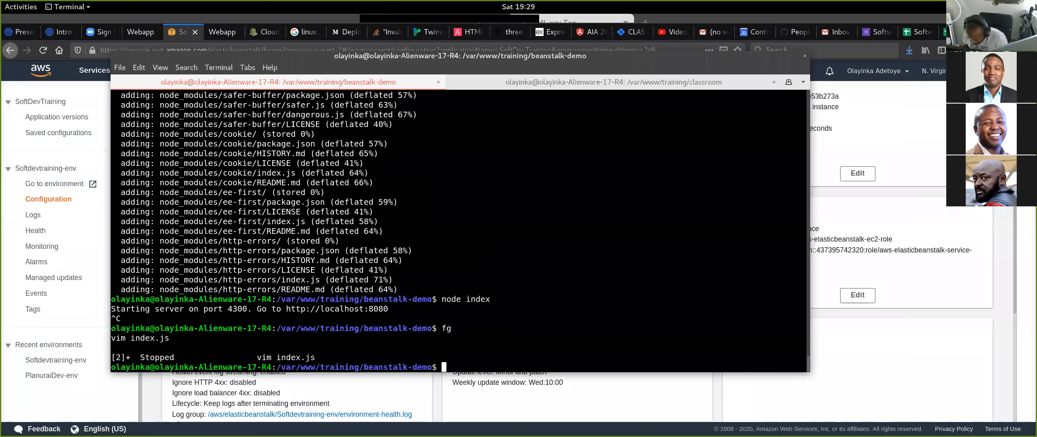
# - Start the edited server with "node index" to test its startup message, and stop it again
pyautogui.write('node inde')
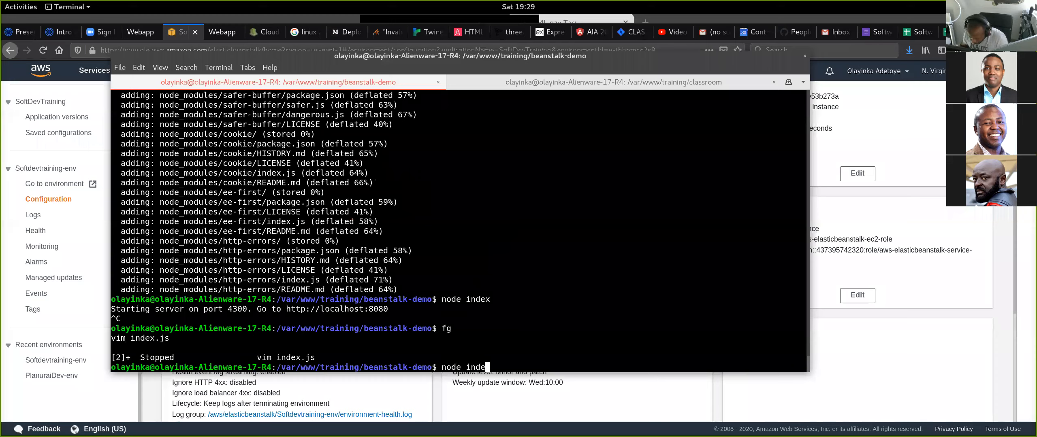
pyautogui.write('x')
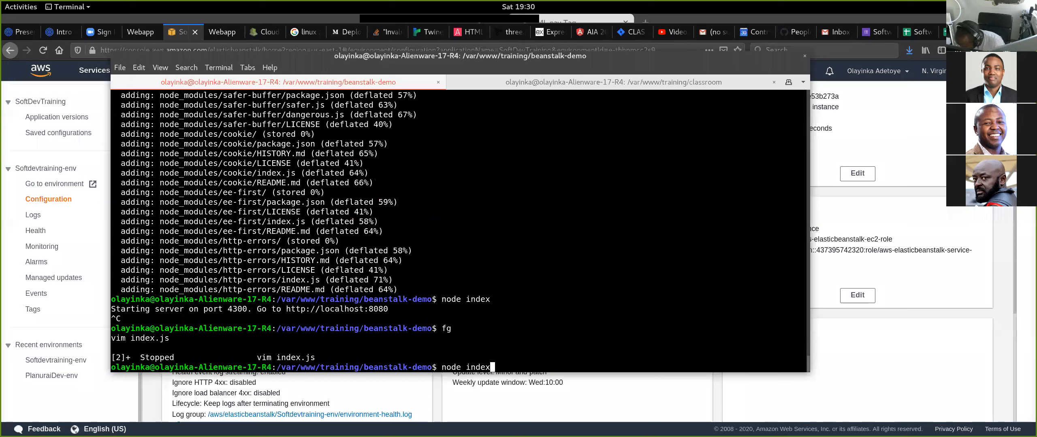
pyautogui.press('Return')
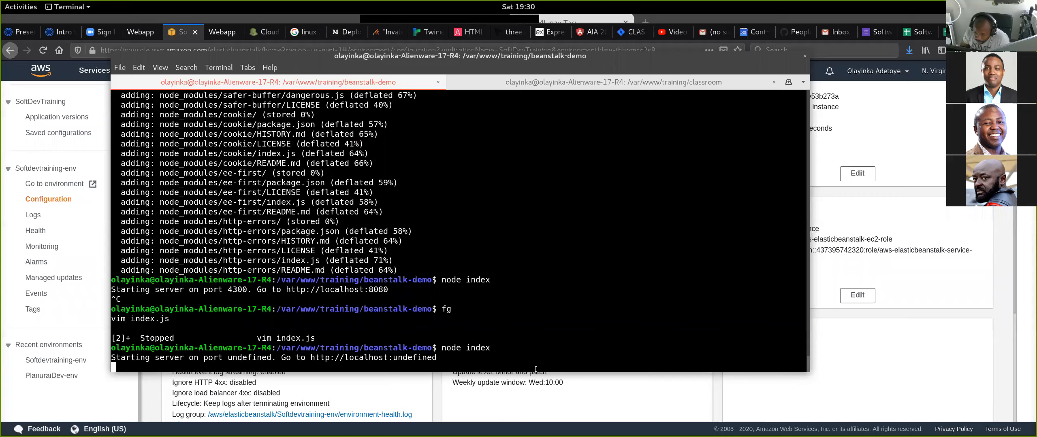
pyautogui.hotkey('ctrl', 'c')
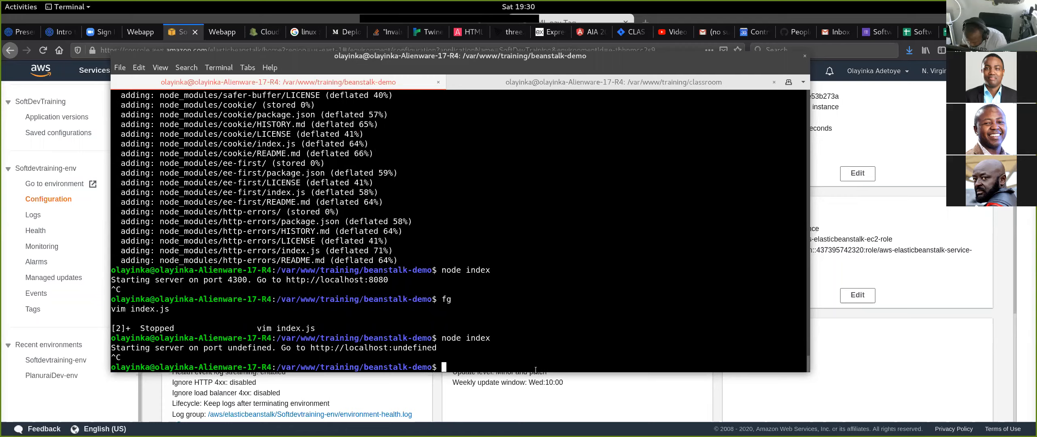
pyautogui.write('PORT=')
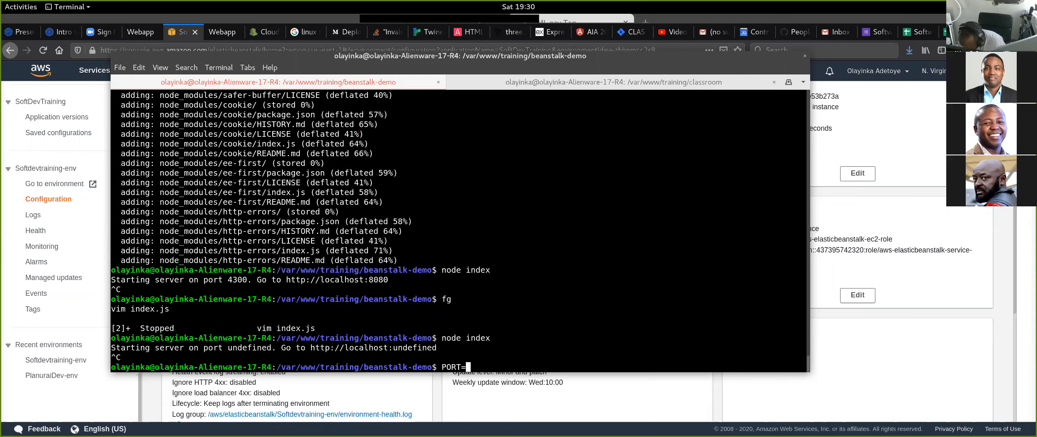
pyautogui.press('BackSpace')
pyautogui.press('BackSpace')
pyautogui.press('BackSpace')
pyautogui.press('BackSpace')
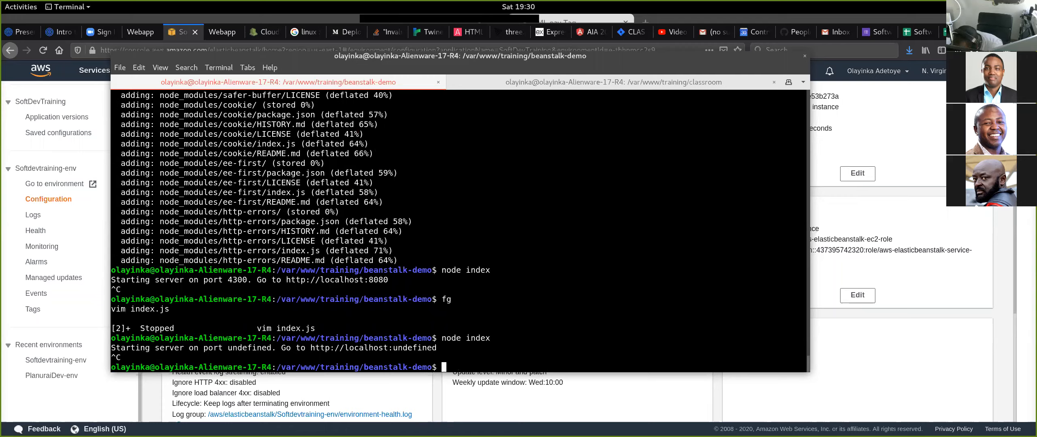
# - Resume index.js in Vim and change process.env.port on line 5 to process.env.PORT
pyautogui.write('fg')
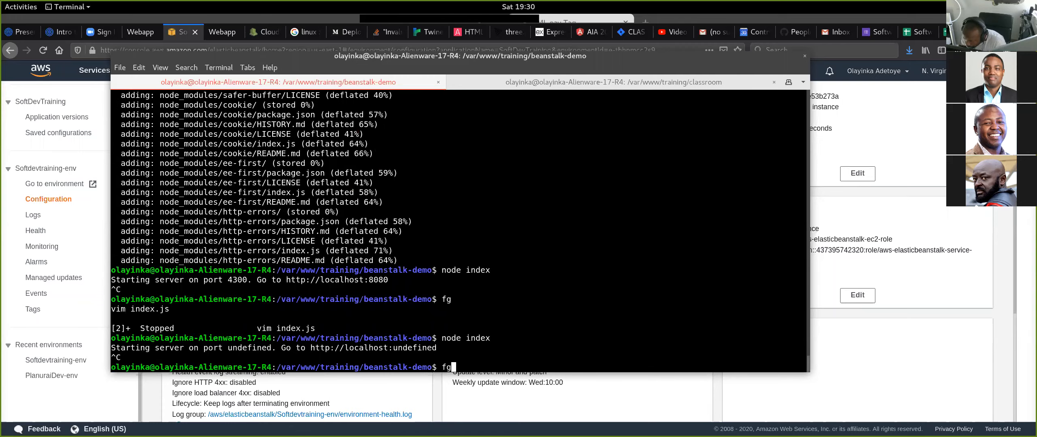
pyautogui.press('Return')
pyautogui.press('Down')
pyautogui.press('Down')
pyautogui.press('Up')
pyautogui.press('Up')
pyautogui.press('Up')
pyautogui.press('Up')
pyautogui.press('Up')
pyautogui.press('Up')
pyautogui.press('Up')
pyautogui.press('Up')
pyautogui.press('Up')
pyautogui.press('Up')
pyautogui.press('Up')
pyautogui.press('Up')
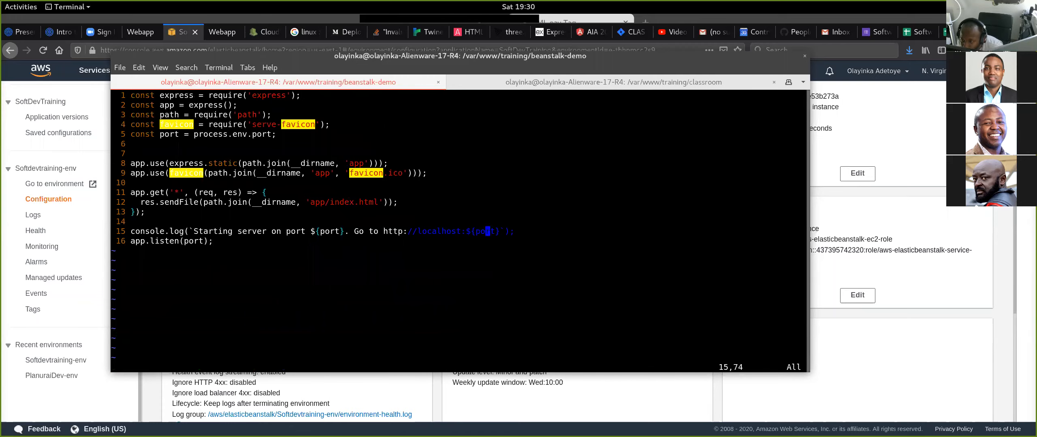
pyautogui.press('Down')
pyautogui.press('i')
pyautogui.press('BackSpace')
pyautogui.press('BackSpace')
pyautogui.press('BackSpace')
pyautogui.press('BackSpace')
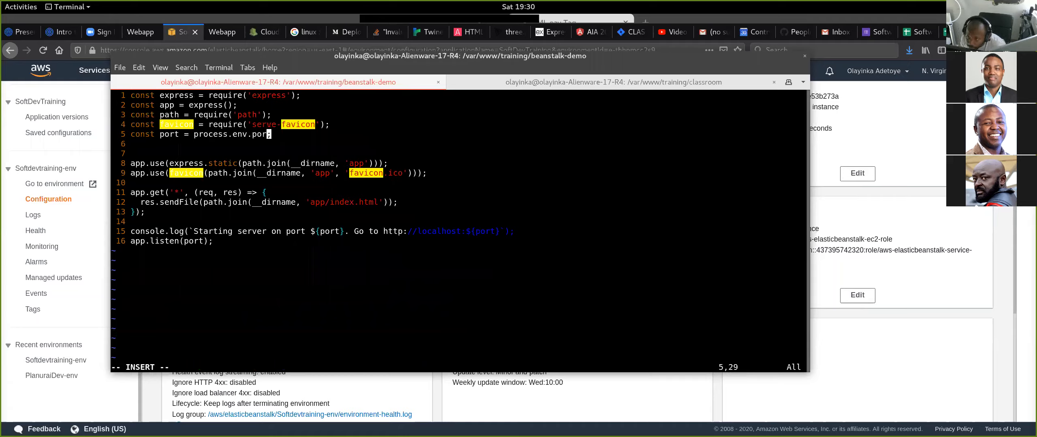
pyautogui.write('PORT')
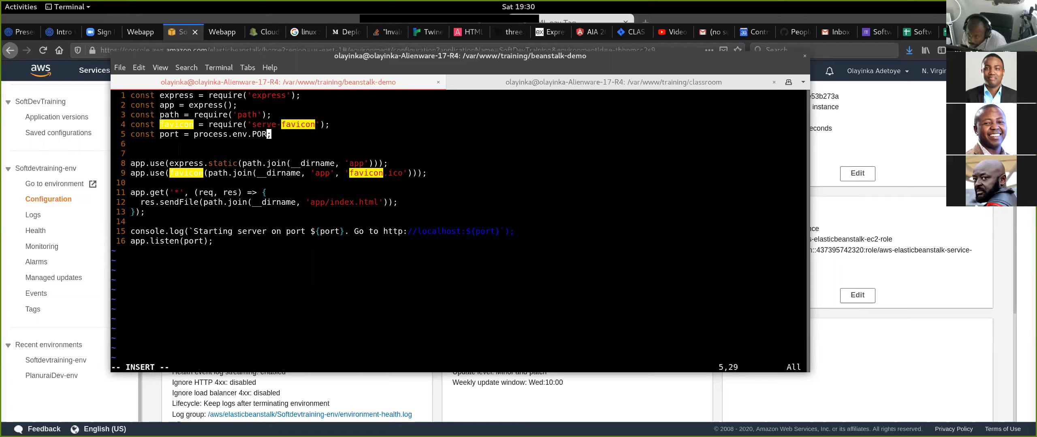
# - Save index.js with the uppercase PORT variable and suspend Vim
pyautogui.press('Escape')
pyautogui.write(':')
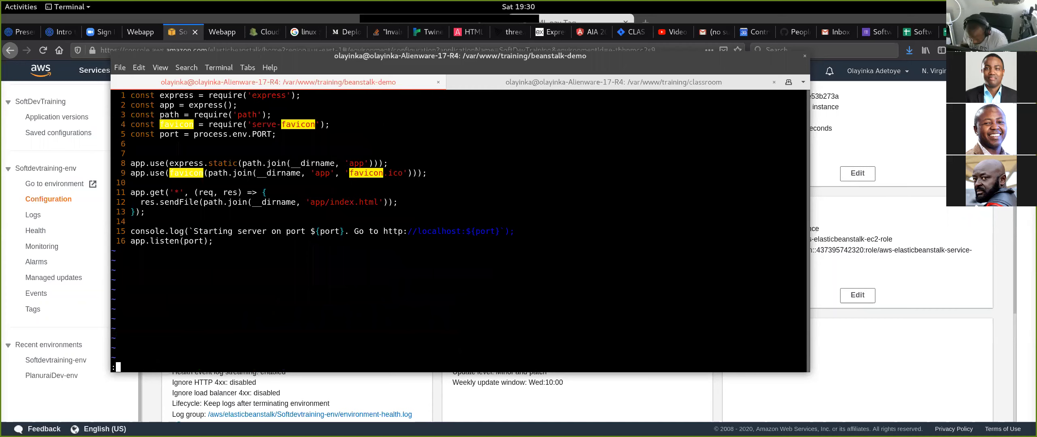
pyautogui.write('w')
pyautogui.press('Return')
pyautogui.hotkey('ctrl', 'z')
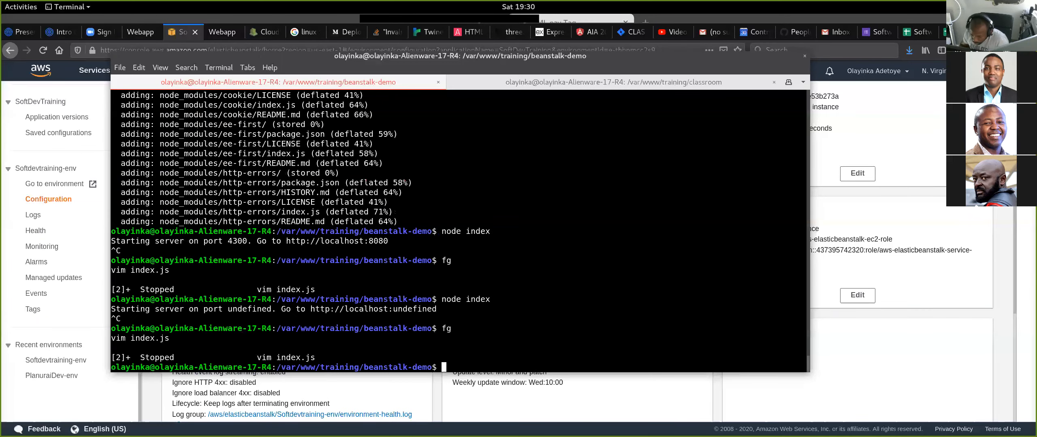
# - Bring Vim back to the foreground, write index.js once more and return to the shell
pyautogui.write('fg')
pyautogui.press('Return')
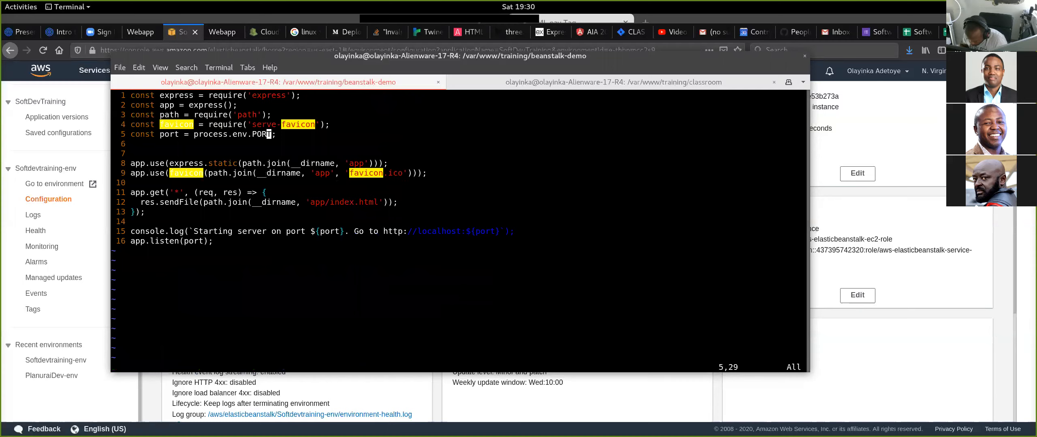
pyautogui.write(':w')
pyautogui.press('Return')
pyautogui.hotkey('ctrl', 'z')
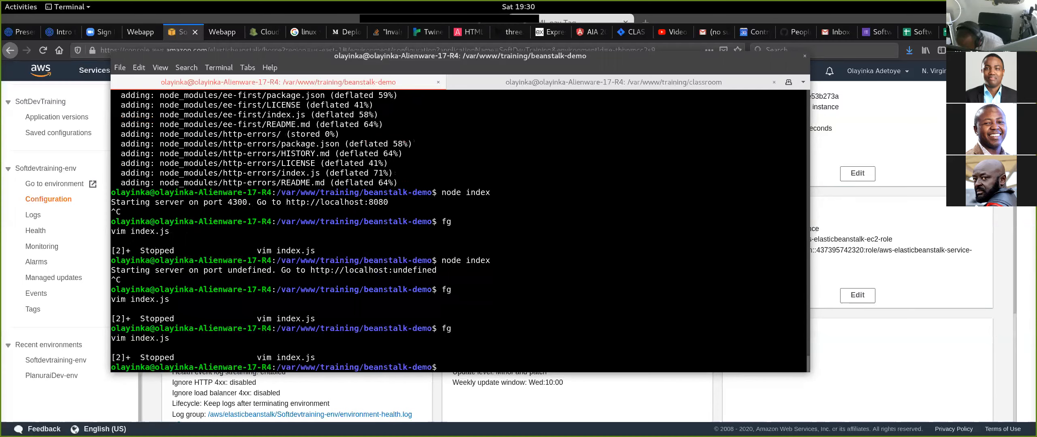
# - Start the server on port 8080 with the command "PORT=8080 node index"
pyautogui.write('PORT=')
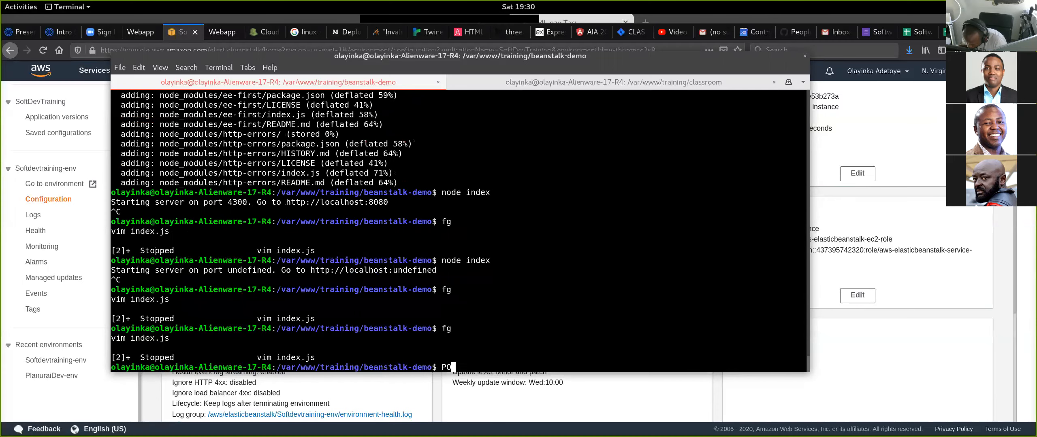
pyautogui.write('8080 node index')
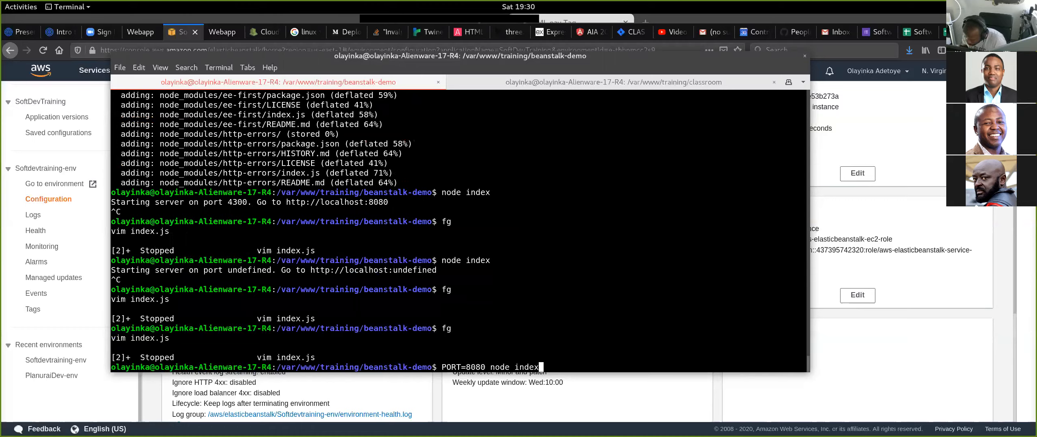
pyautogui.press('Return')
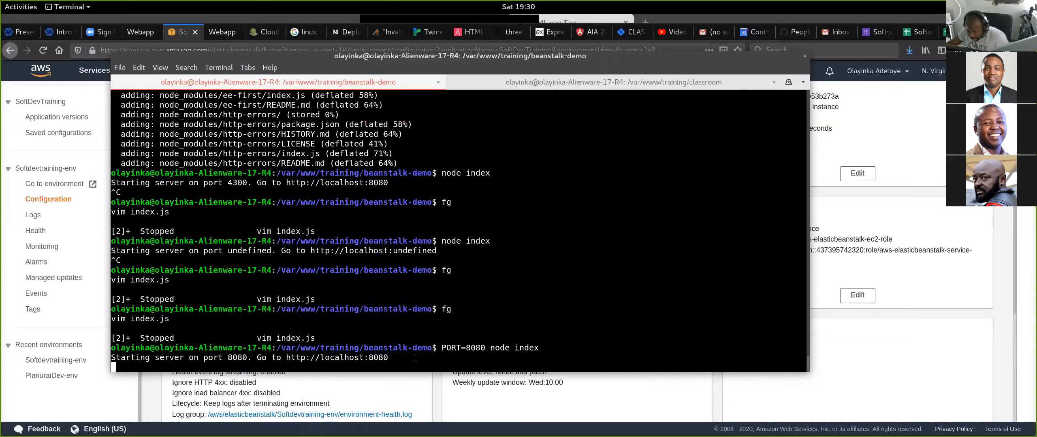
pyautogui.keyDown('ctrl'); pyautogui.click(379, 359); pyautogui.keyUp('ctrl')
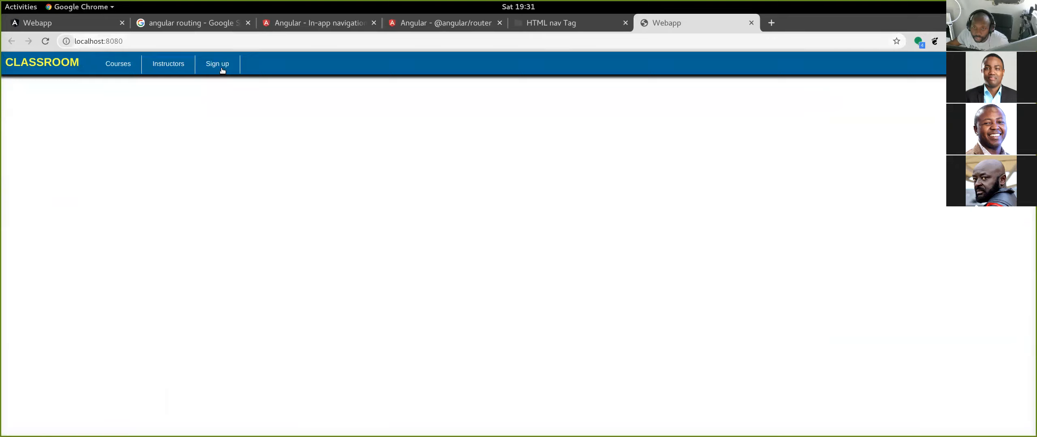
pyautogui.click(751, 23)
pyautogui.hotkey('alt', 'Tab')
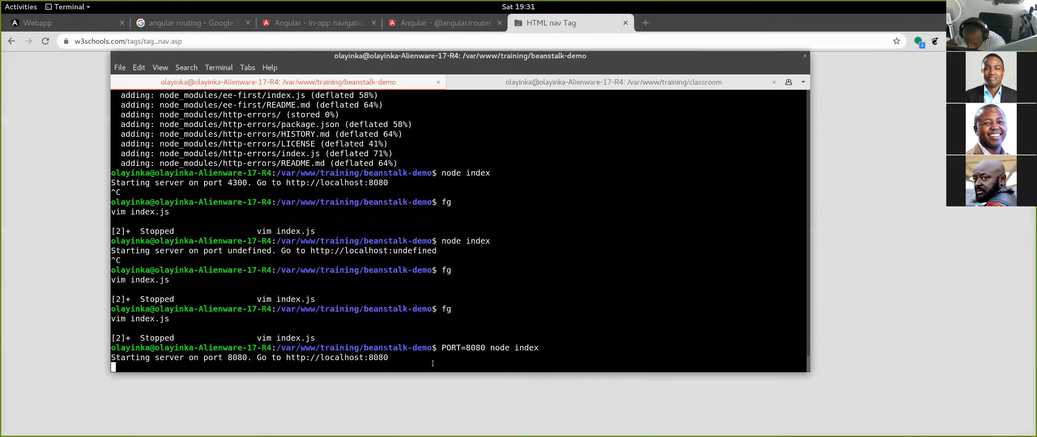
pyautogui.hotkey('ctrl', 'c')
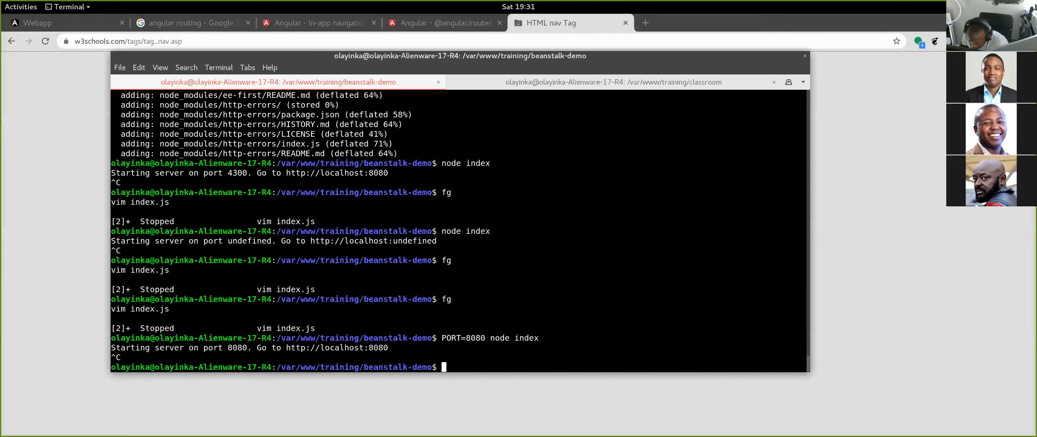
# - Rerun the previous server command with the port changed to 4321, as "PORT=4321 node index"
pyautogui.press('Up')
pyautogui.press('Left')
pyautogui.press('Left')
pyautogui.press('Left')
pyautogui.press('Left')
pyautogui.press('Left')
pyautogui.press('Left')
pyautogui.press('Left')
pyautogui.press('Left')
pyautogui.press('Left')
pyautogui.press('Left')
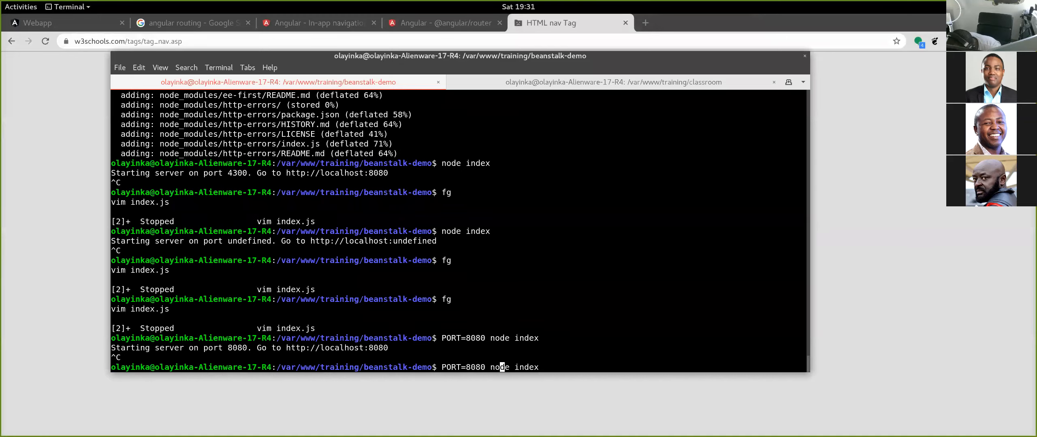
pyautogui.press('BackSpace')
pyautogui.press('BackSpace')
pyautogui.press('BackSpace')
pyautogui.press('BackSpace')
pyautogui.press('BackSpace')
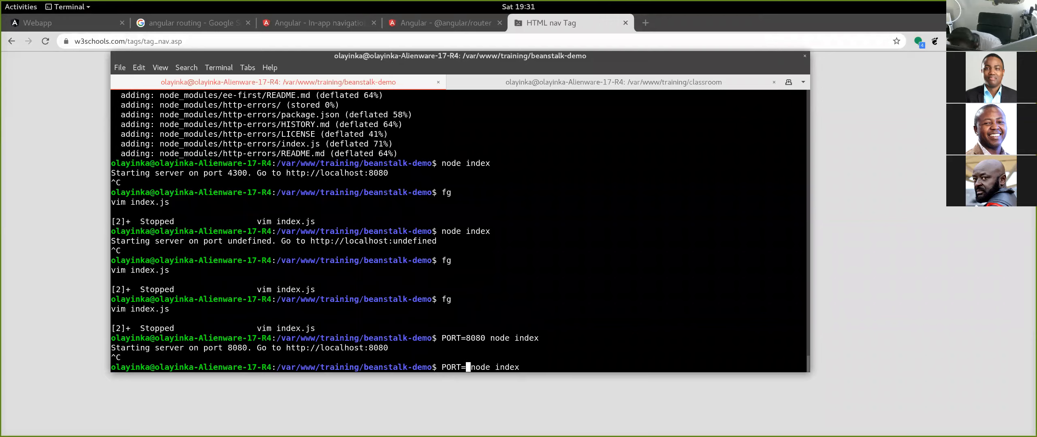
pyautogui.write('4321')
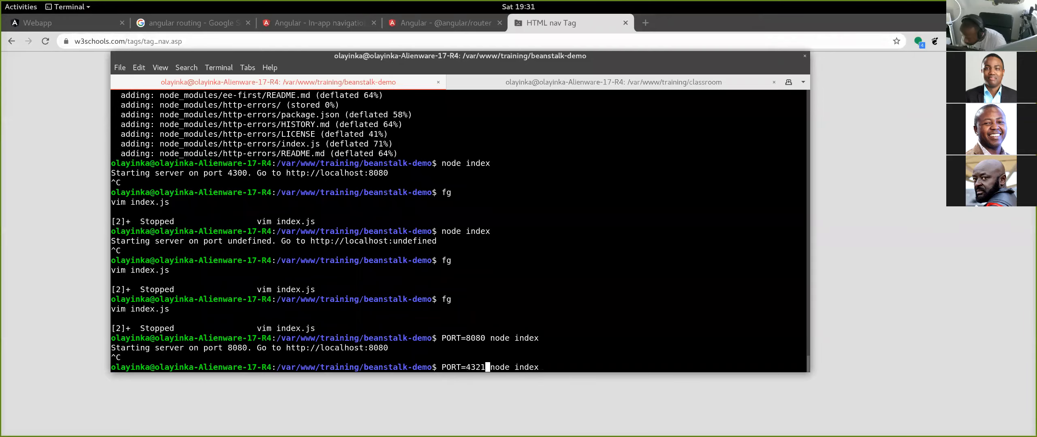
pyautogui.press('Return')
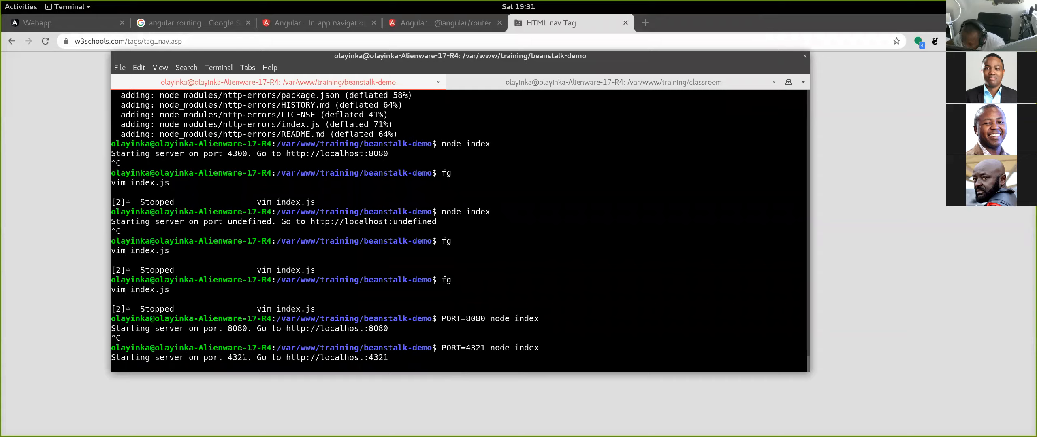
pyautogui.keyDown('ctrl'); pyautogui.click(380, 360); pyautogui.keyUp('ctrl')
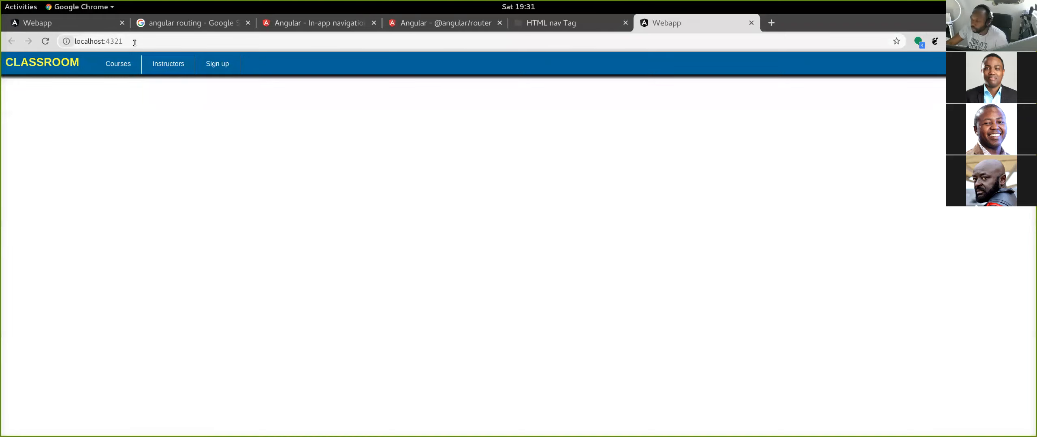
pyautogui.click(750, 23)
pyautogui.hotkey('alt', 'Tab')
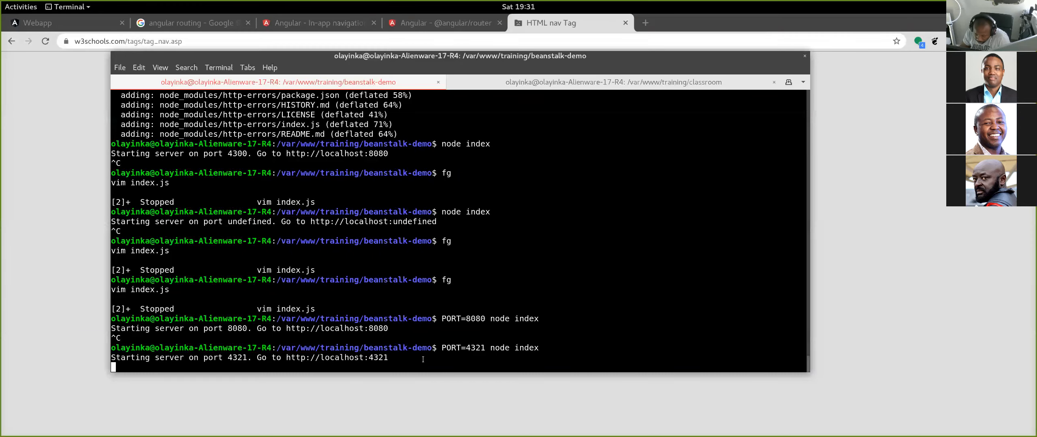
pyautogui.hotkey('ctrl', 'c')
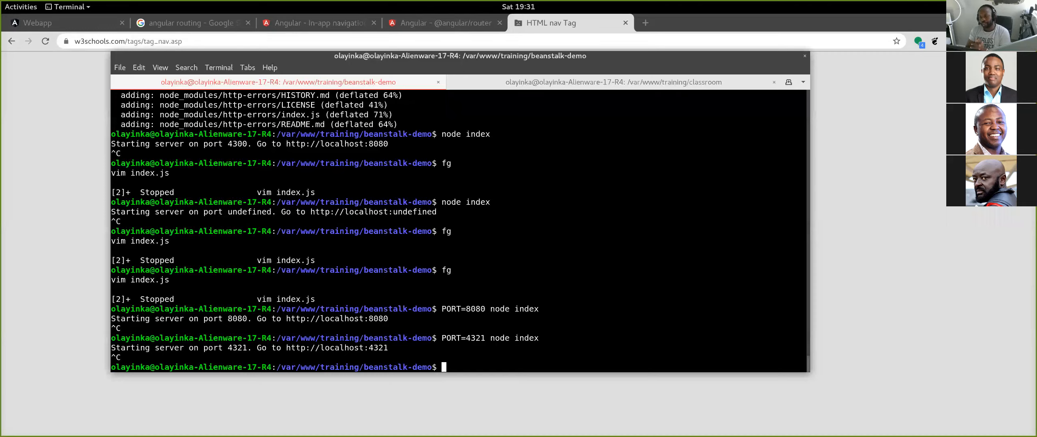
pyautogui.write('hbv')
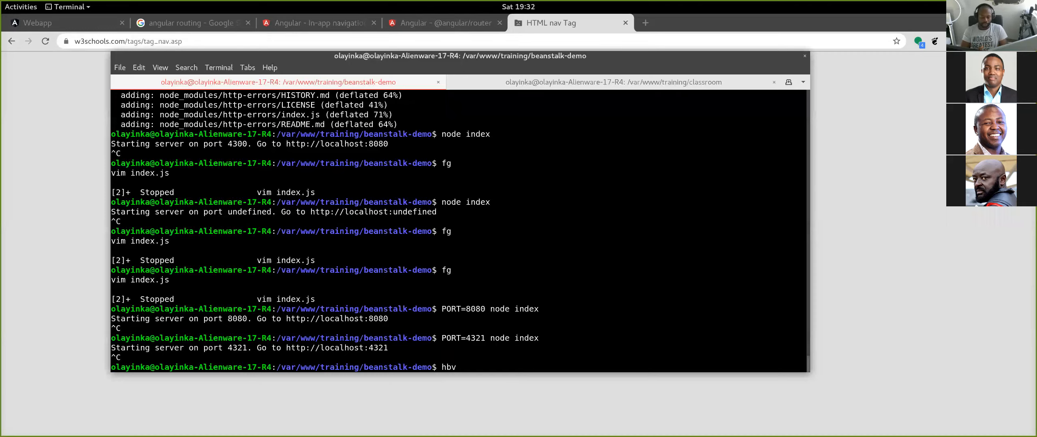
pyautogui.press('BackSpace')
pyautogui.press('BackSpace')
pyautogui.press('BackSpace')
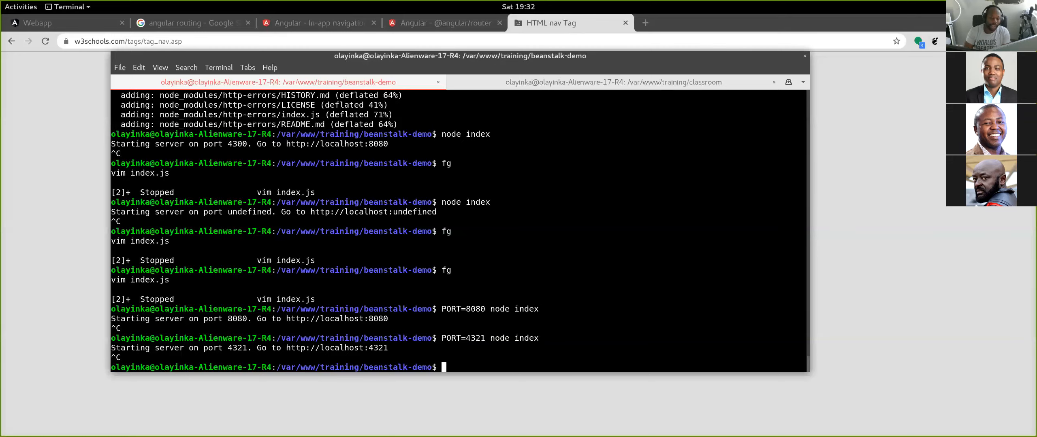
# - Switch to the AWS console in Firefox and open the Software configuration of Softdevtraining-env for editing
pyautogui.hotkey('alt', 'Tab')
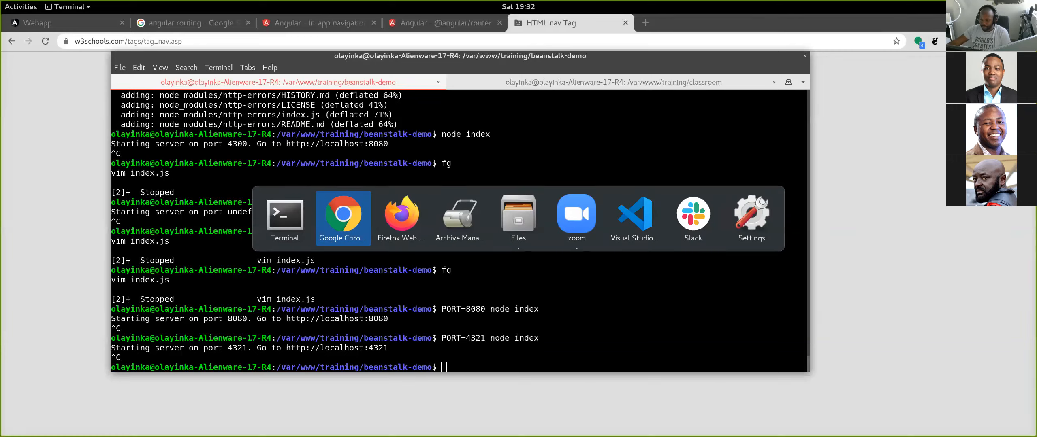
pyautogui.hotkey('alt', 'Tab')
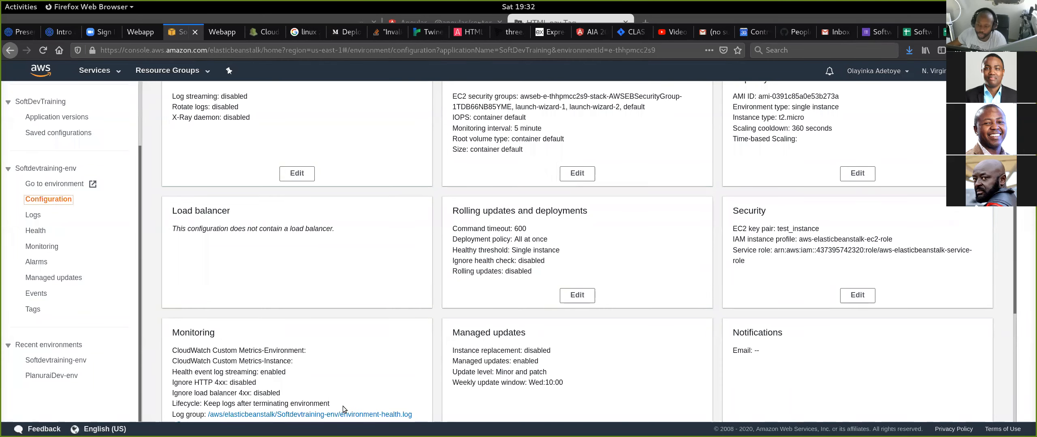
pyautogui.scroll(5, 408, 363)
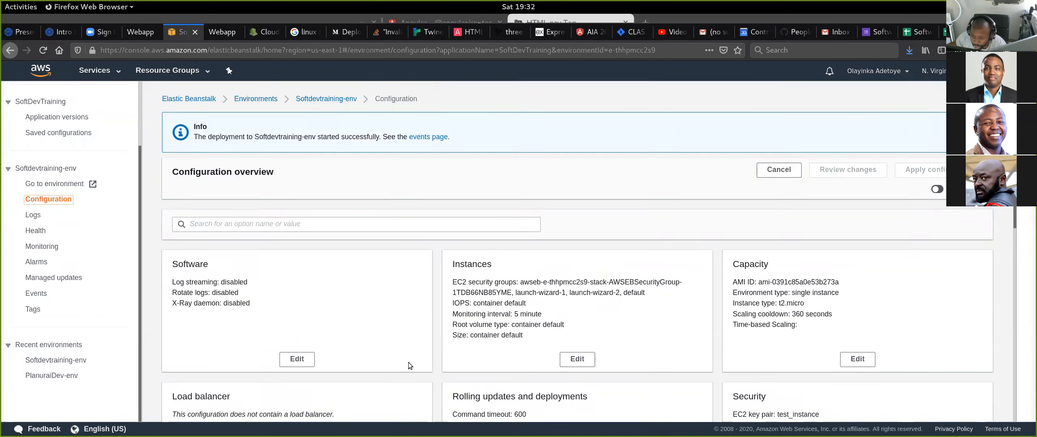
pyautogui.scroll(-3, 408, 363)
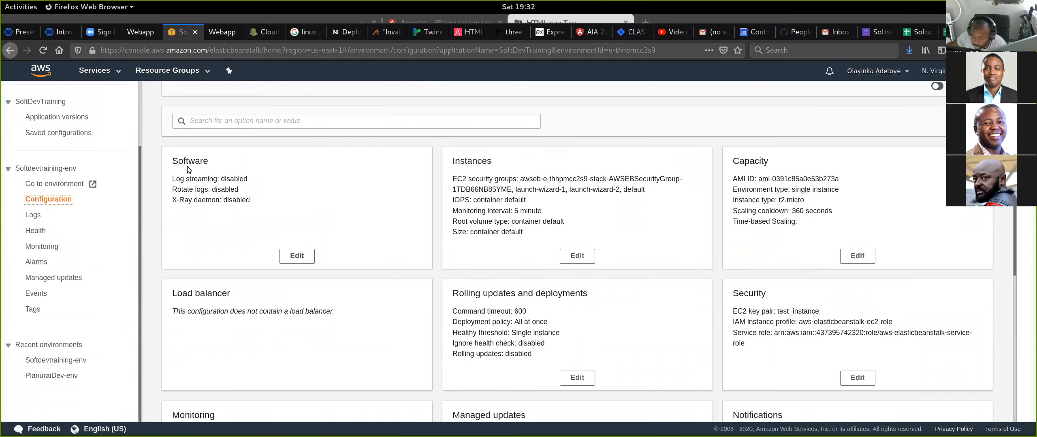
pyautogui.click(307, 263)
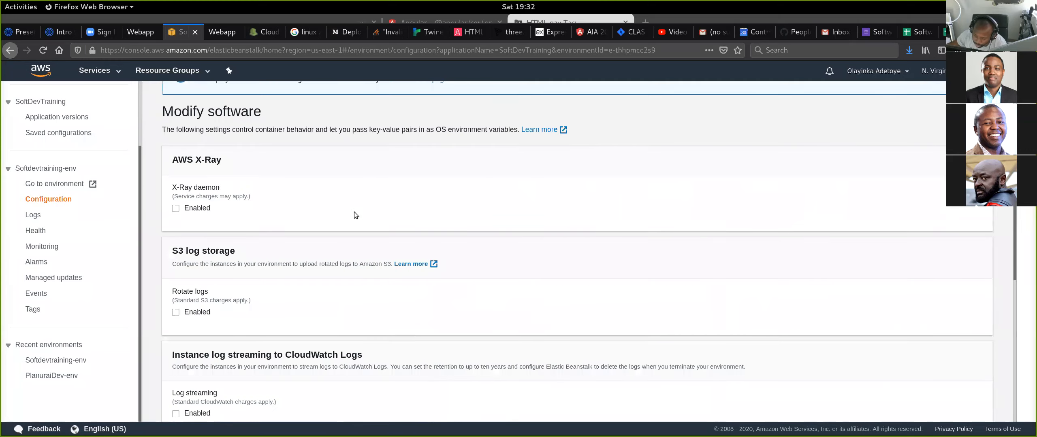
# - Add an environment property named PORT with the value 8080 to the software settings
pyautogui.scroll(-5, 354, 212)
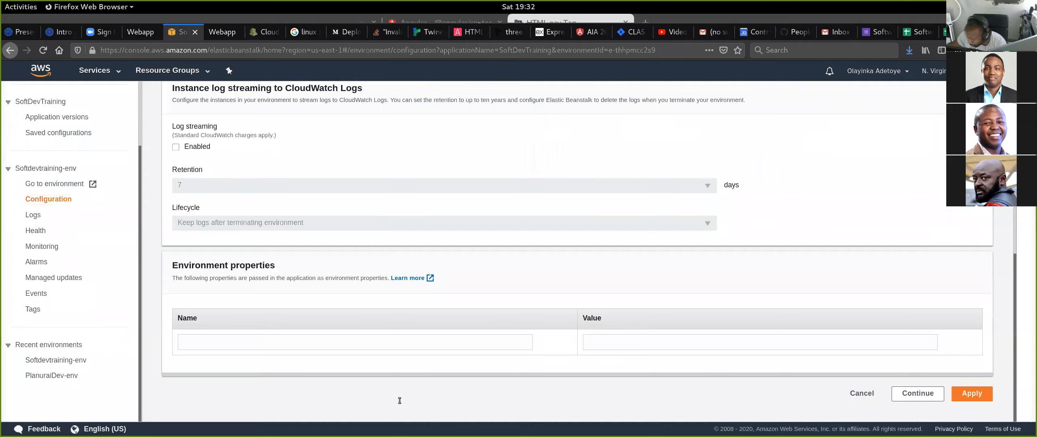
pyautogui.click(351, 344)
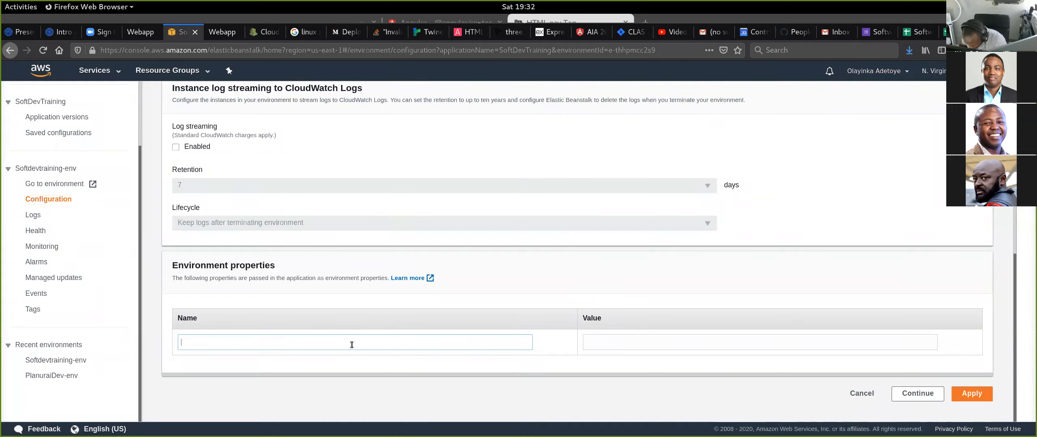
pyautogui.write('PORT')
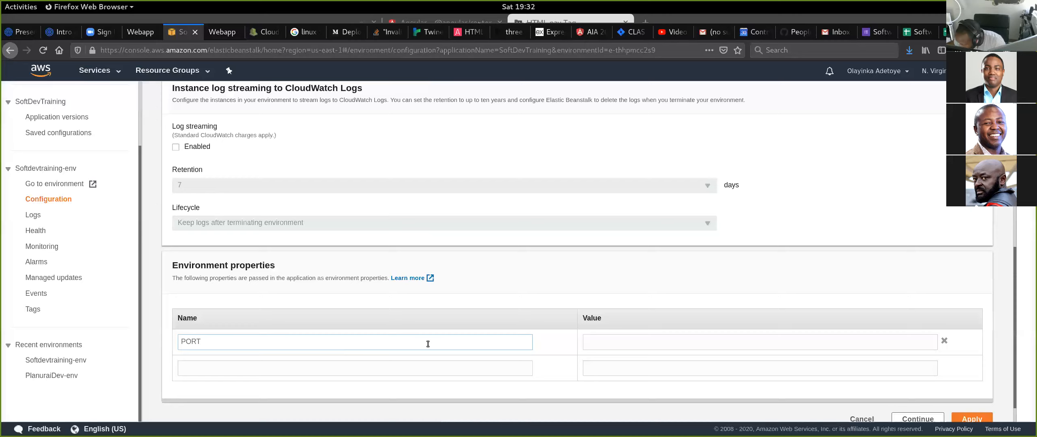
pyautogui.click(627, 341)
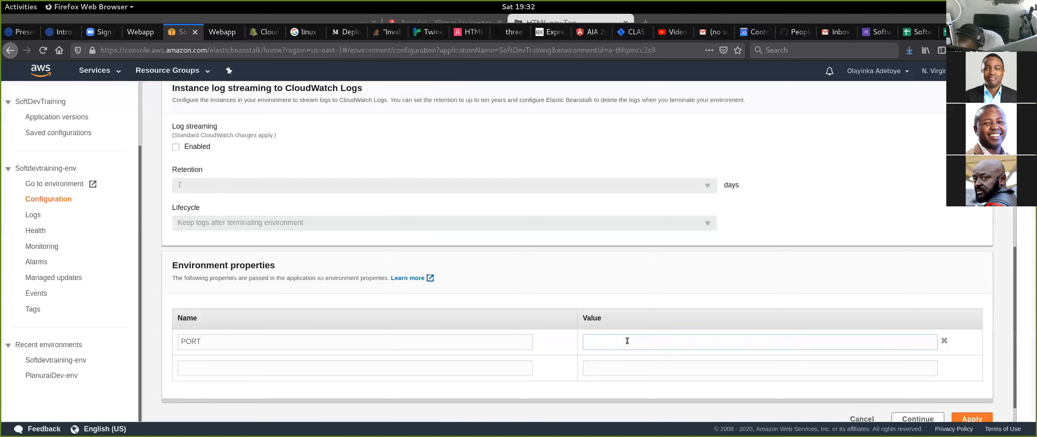
pyautogui.write('8080')
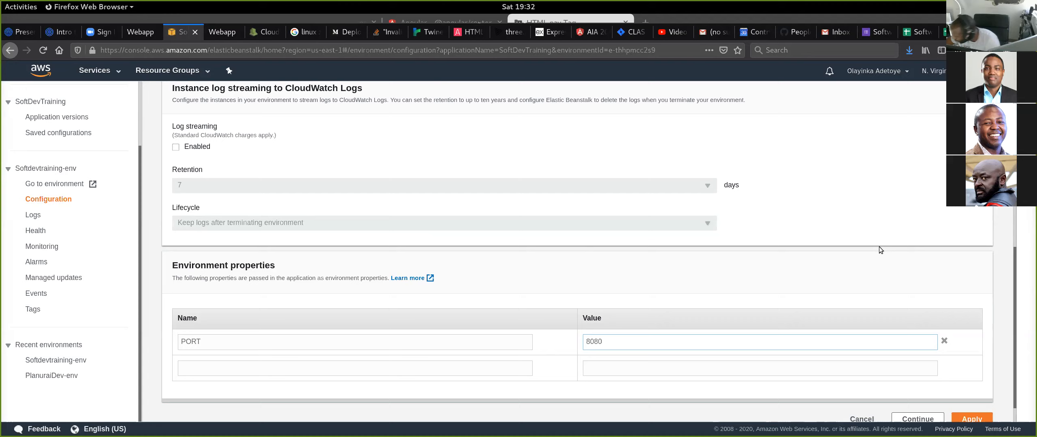
# - Add an environment property named DB_DATABASE with the value classroom below the PORT property
pyautogui.scroll(-1, 907, 278)
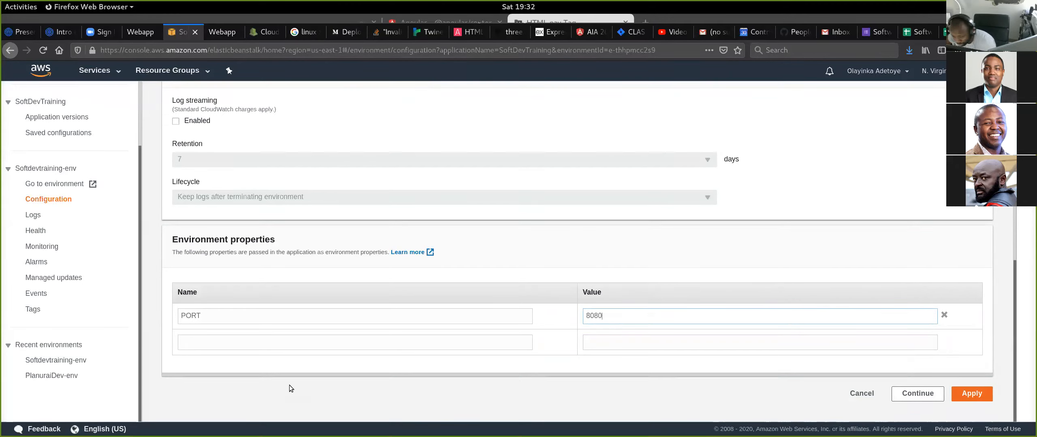
pyautogui.click(343, 341)
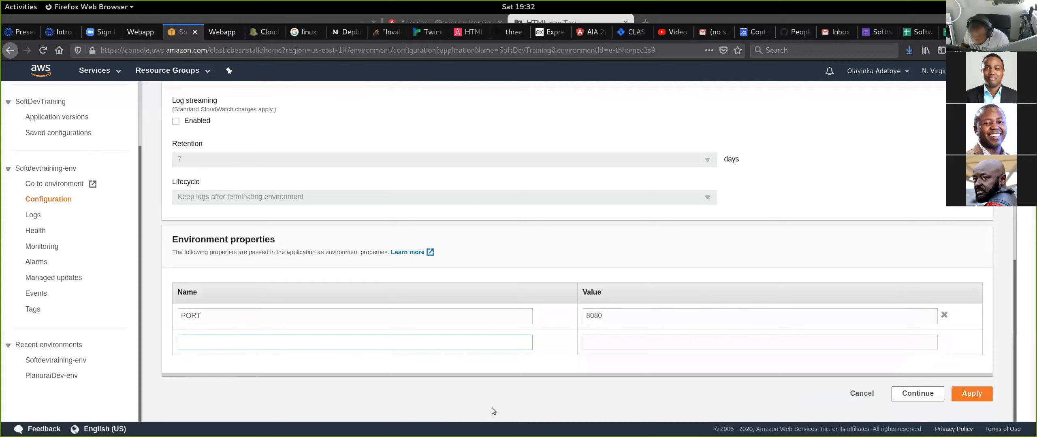
pyautogui.write('DATABASE')
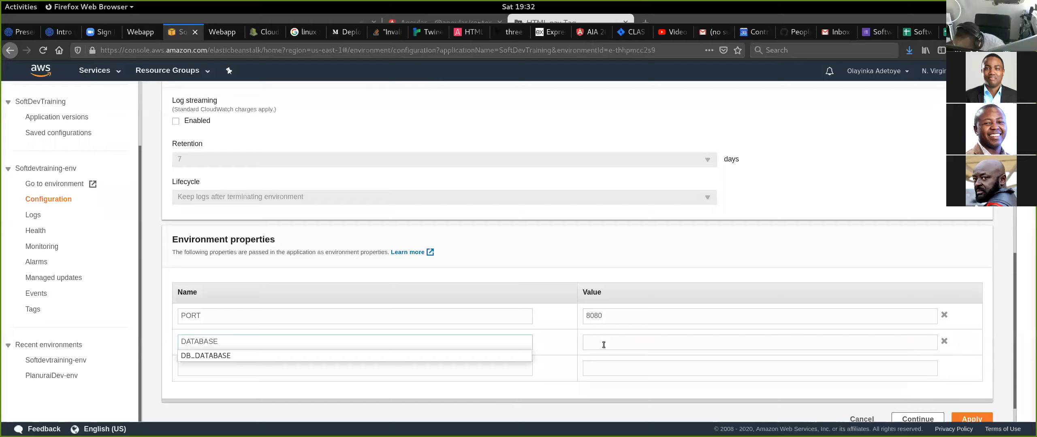
pyautogui.doubleClick(188, 344)
pyautogui.write('DB_')
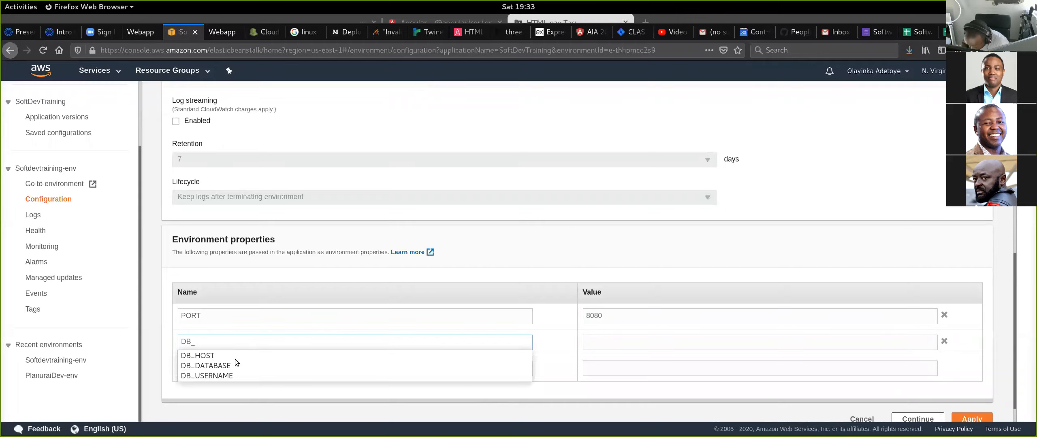
pyautogui.write('DA')
pyautogui.click(228, 355)
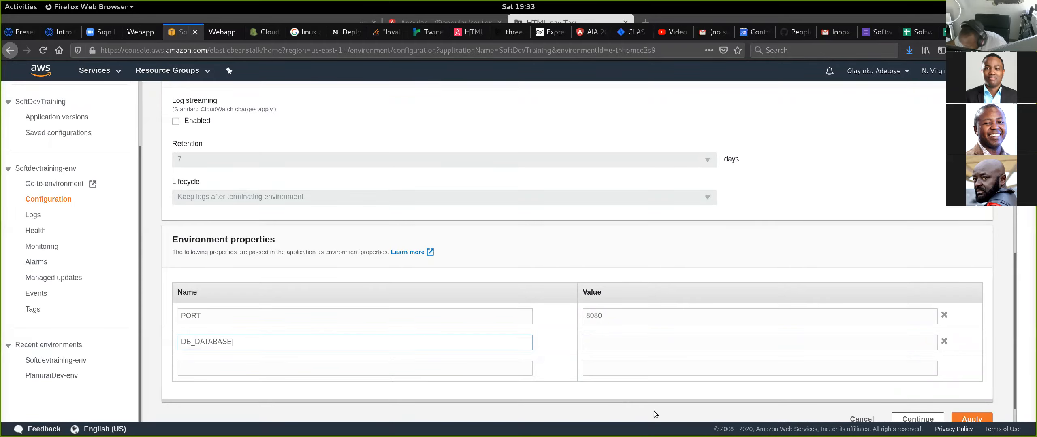
pyautogui.click(599, 342)
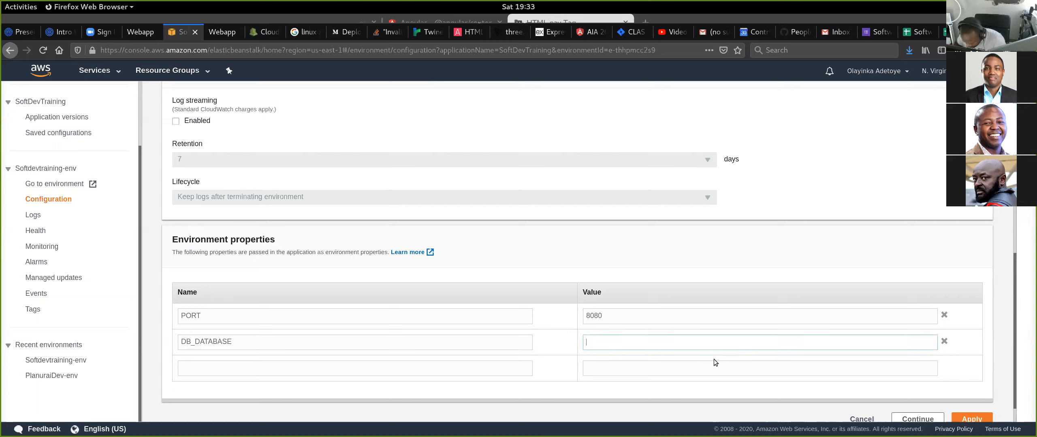
pyautogui.write('classroom')
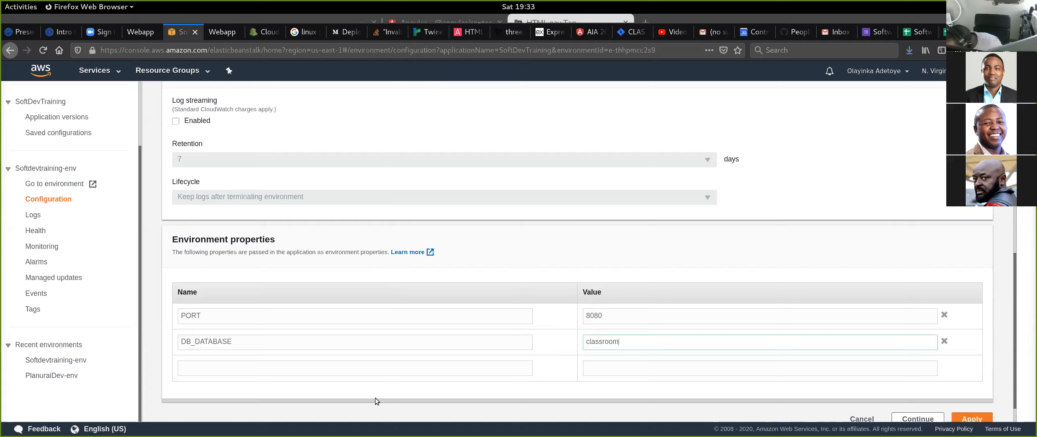
# - Add an environment property named DB_USER with the value classroom_admin below DB_DATABASE
pyautogui.click(291, 367)
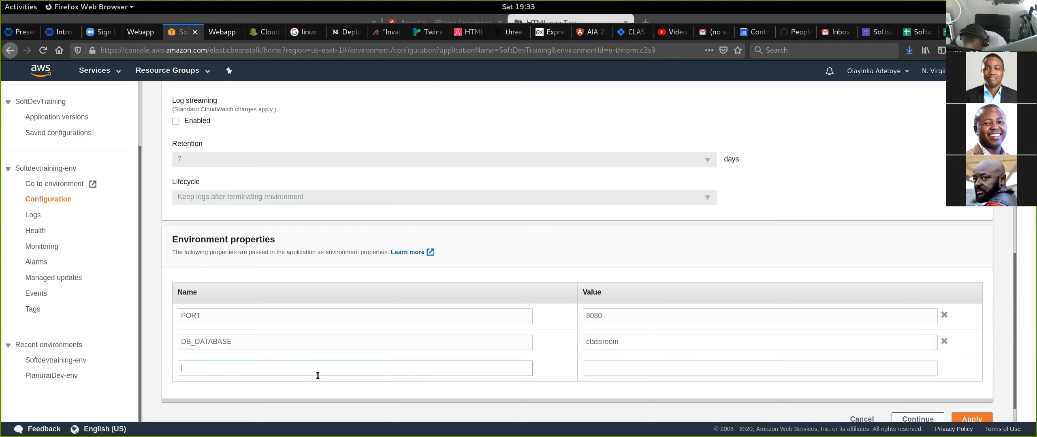
pyautogui.write('DB_')
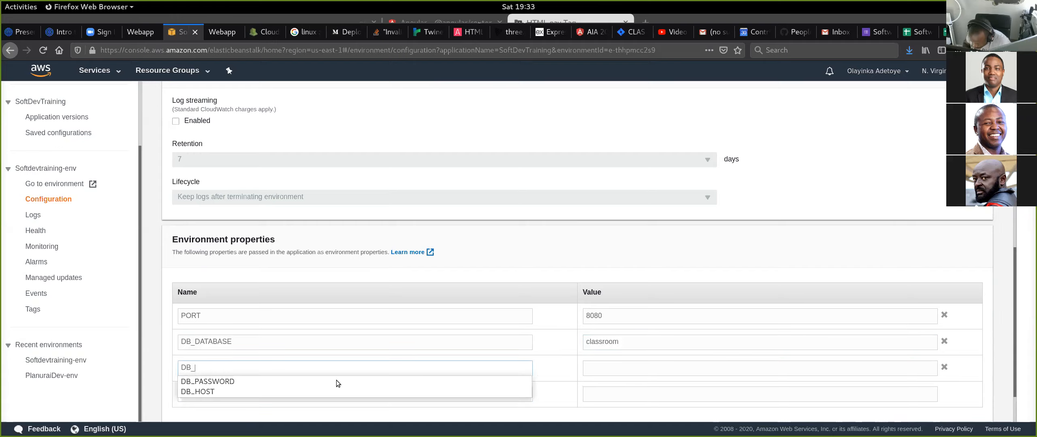
pyautogui.write('USER')
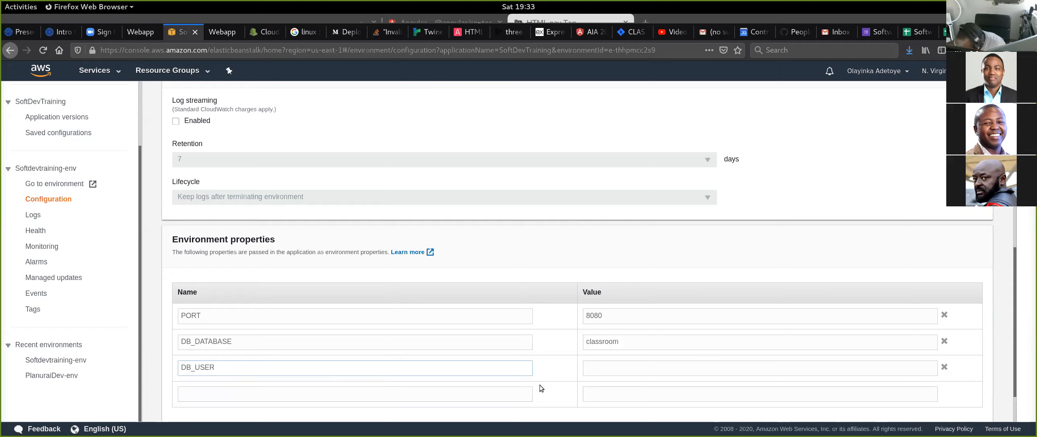
pyautogui.write('cla')
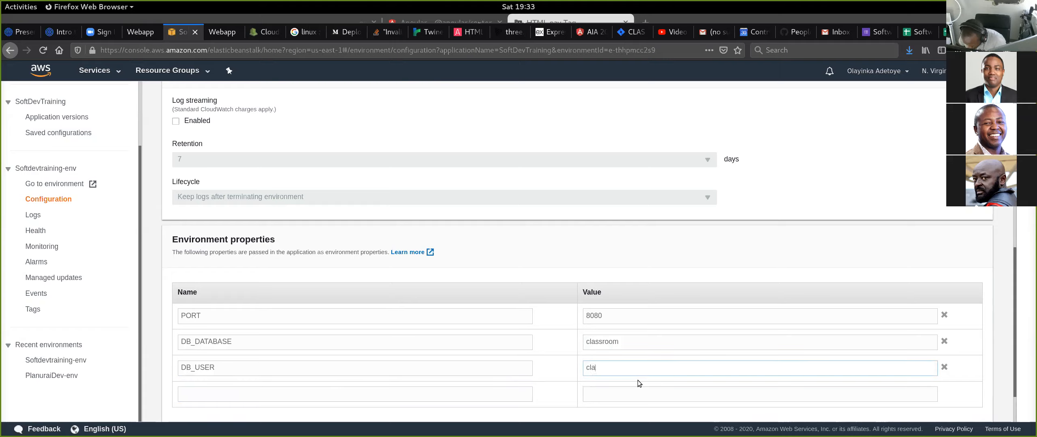
pyautogui.write('ssroom_admin')
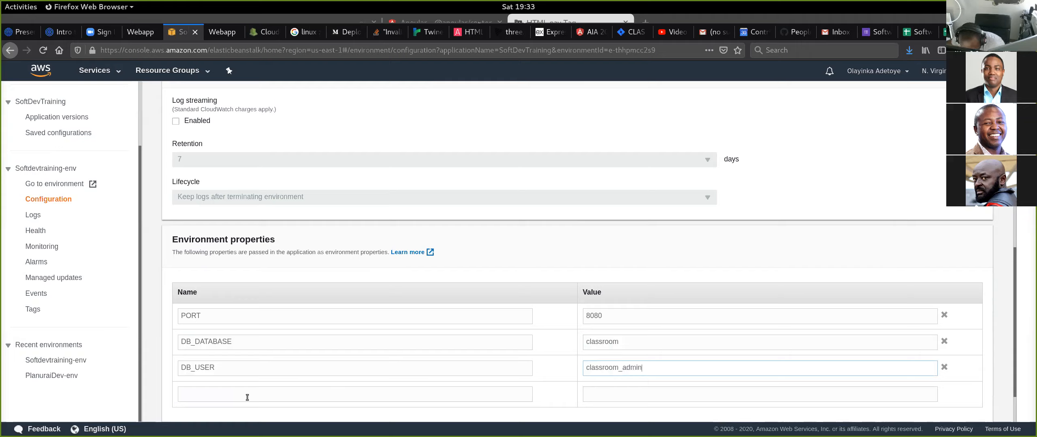
# - Add an environment property named DB_PASSWORD and enter the database password as its value
pyautogui.click(335, 392)
pyautogui.write('DB')
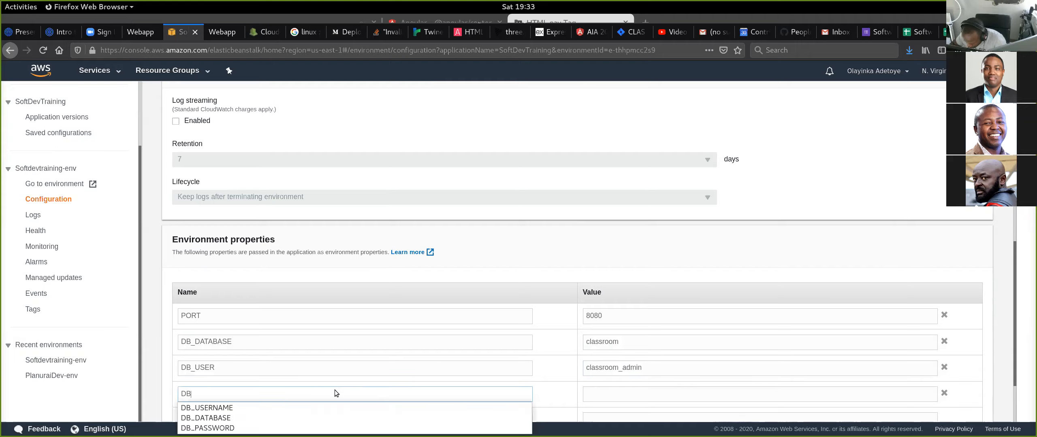
pyautogui.write('_PASS')
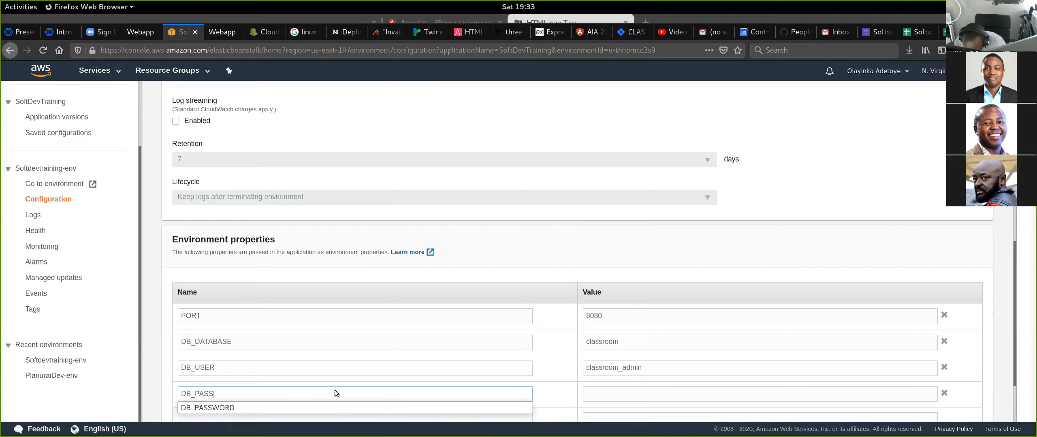
pyautogui.click(300, 408)
pyautogui.click(620, 391)
pyautogui.scroll(-3, 356, 219)
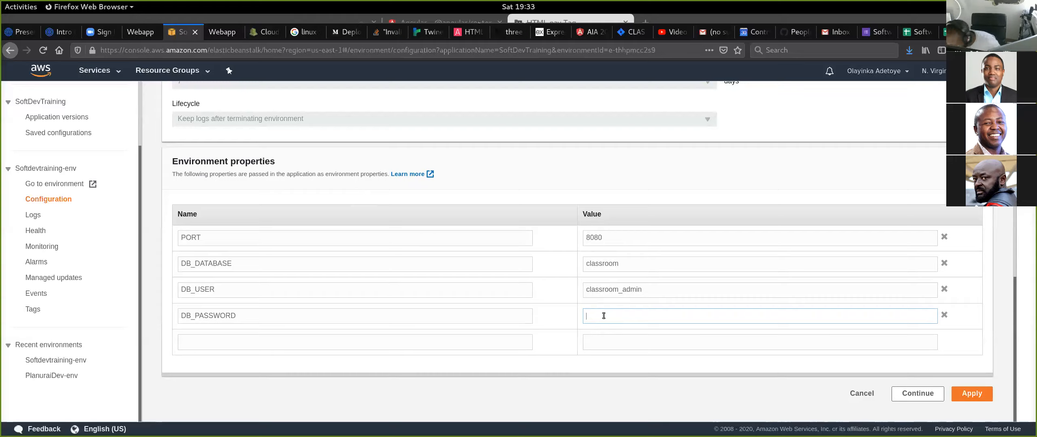
pyautogui.write('passwo')
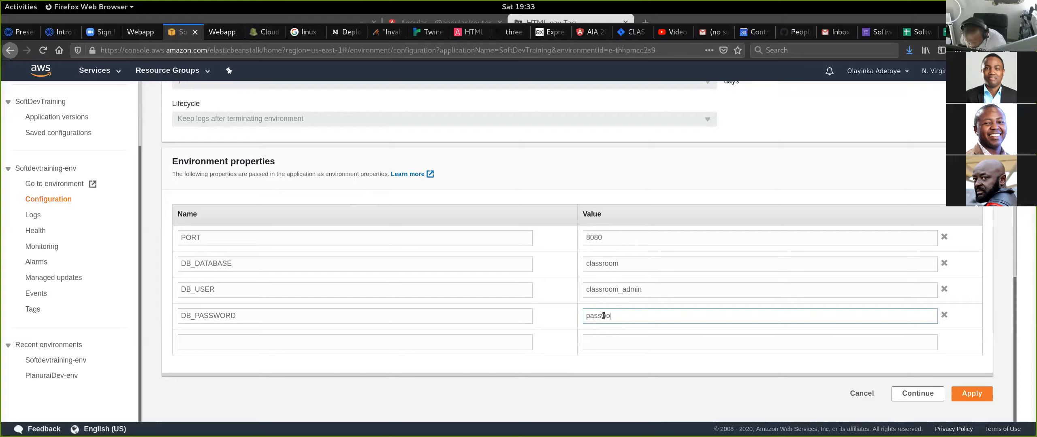
pyautogui.write('rd1234')
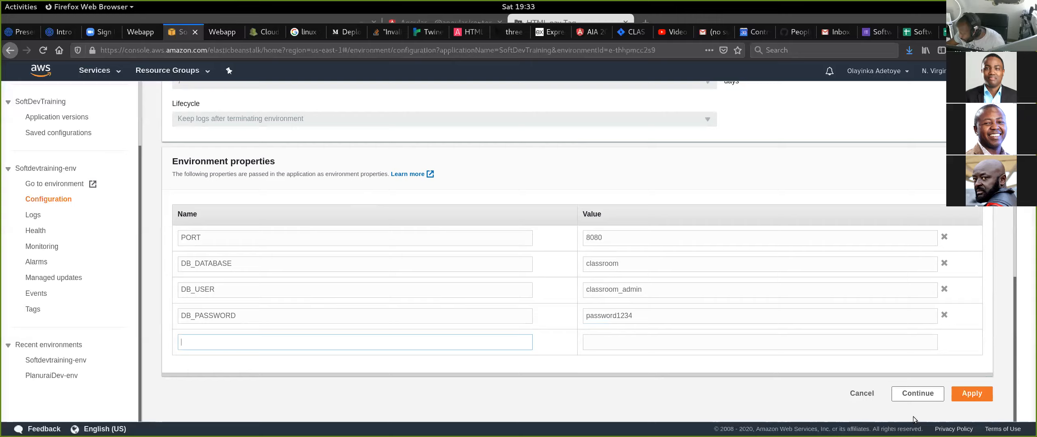
# - Discard the software configuration edits and return to the configuration overview
pyautogui.click(967, 393)
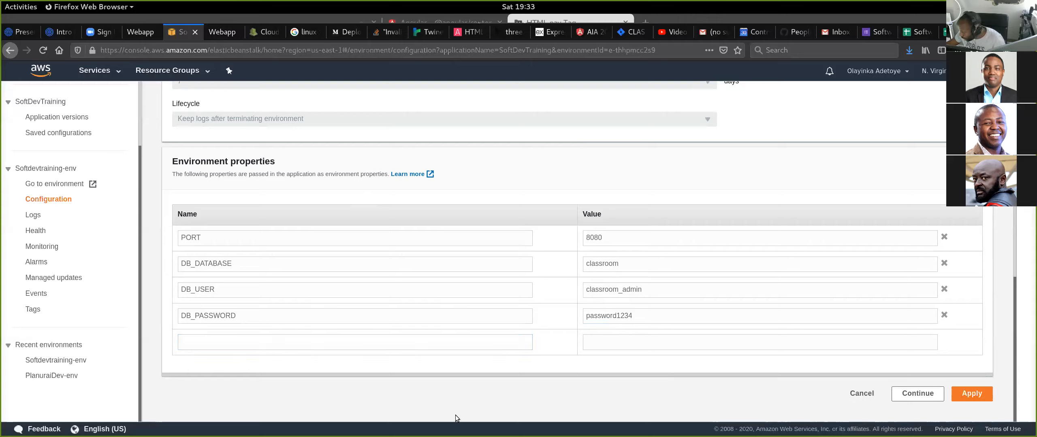
pyautogui.click(971, 396)
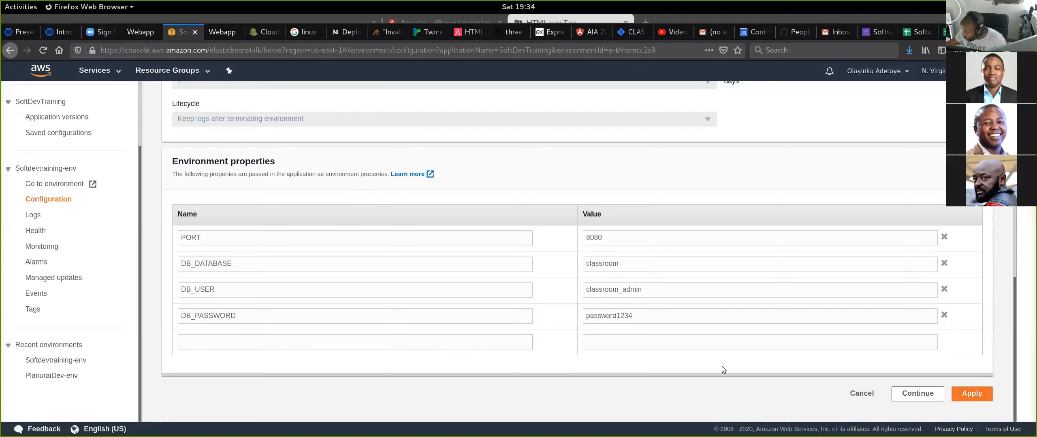
pyautogui.press('alt')
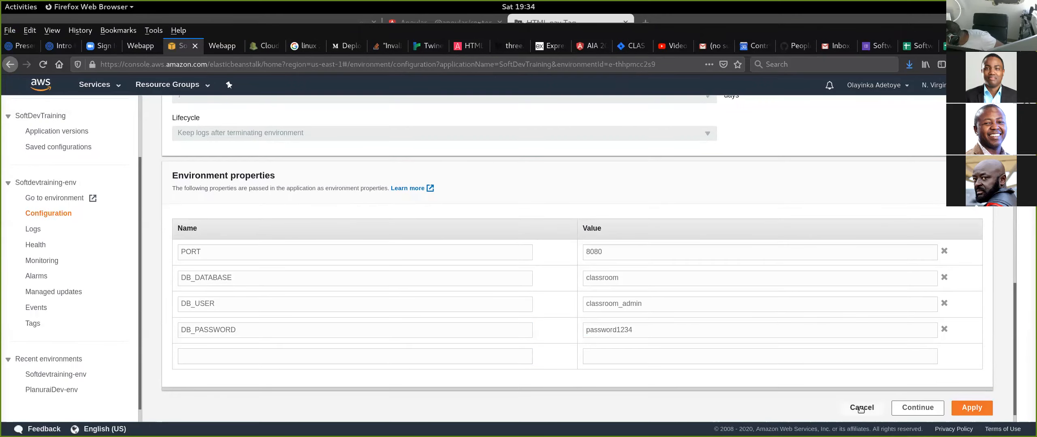
pyautogui.click(861, 409)
# - Switch to the terminal and delete the project's node_modules folder with "rm -r node_modules/"
pyautogui.hotkey('alt', 'Tab')
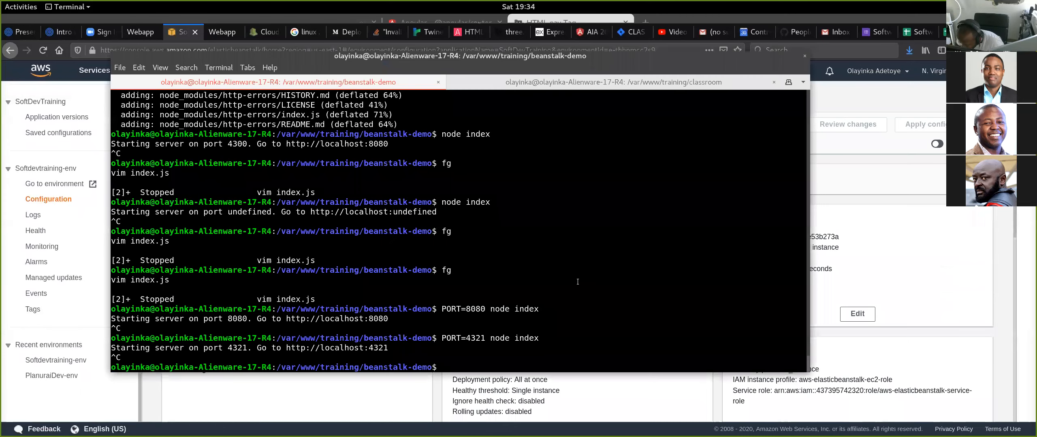
pyautogui.write('rm -r nod')
pyautogui.press('Tab')
pyautogui.press('Return')
# - Repackage the project by rerunning the earlier command "zip -r ../beanstalk-demo.zip ./*"
pyautogui.press('Up')
pyautogui.press('Up')
pyautogui.press('Up')
pyautogui.press('Up')
pyautogui.press('Up')
pyautogui.press('Up')
pyautogui.press('Up')
pyautogui.press('Up')
pyautogui.press('Up')
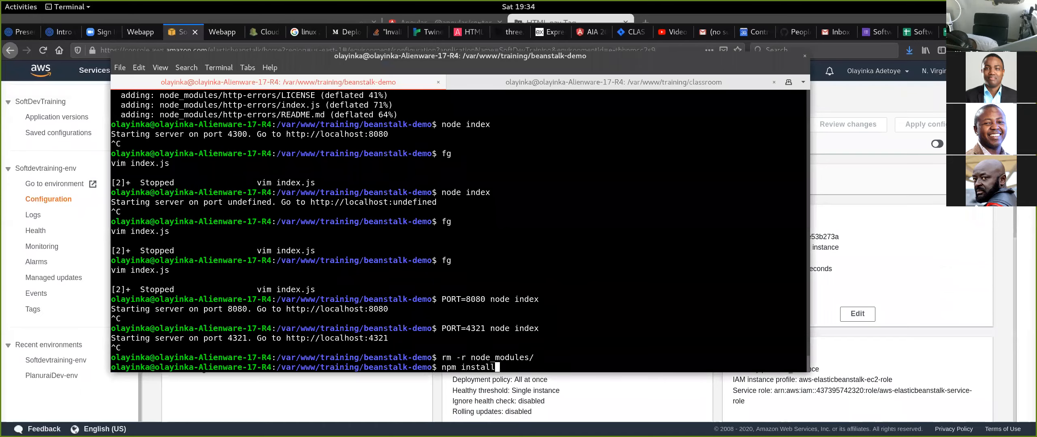
pyautogui.press('Down')
pyautogui.press('Return')
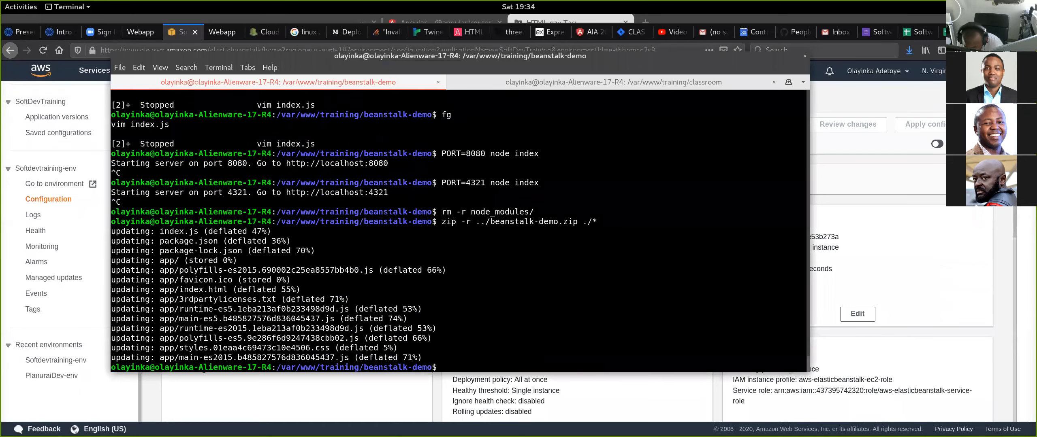
# - Switch to the AWS console in Firefox and start an upload and deploy for Softdevtraining-env
pyautogui.hotkey('alt', 'Tab')
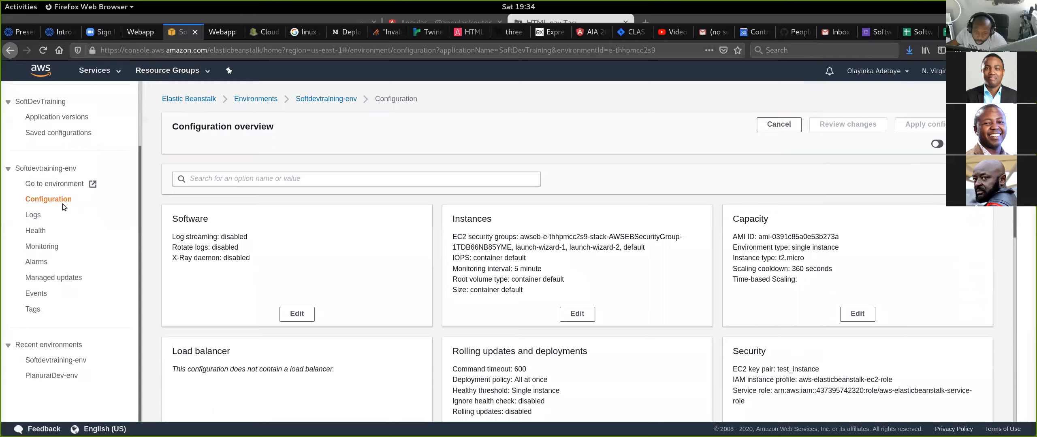
pyautogui.click(359, 104)
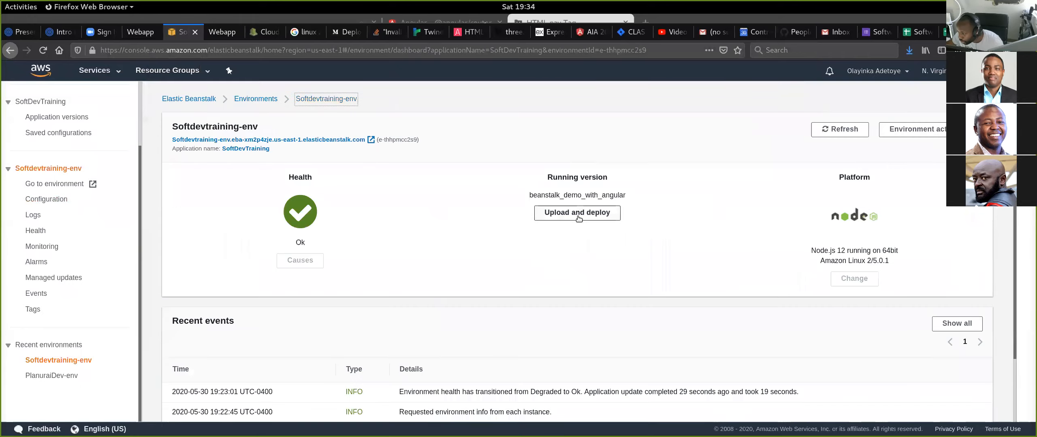
pyautogui.click(578, 218)
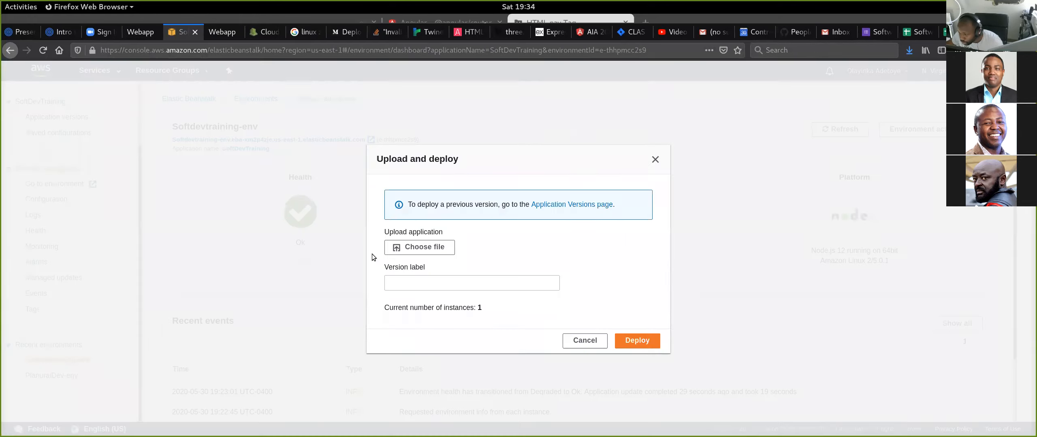
# - Choose beanstalk-demo.zip from the /var/www/training folder as the application file to upload
pyautogui.click(421, 250)
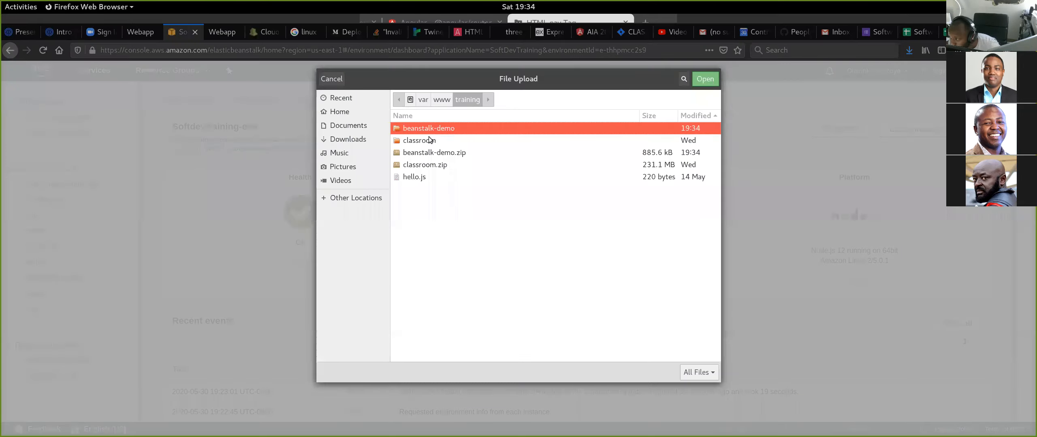
pyautogui.click(461, 154)
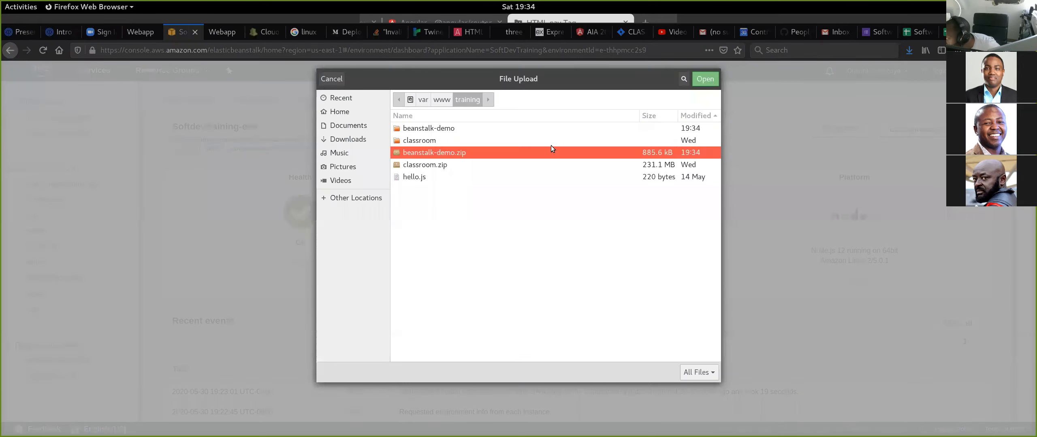
pyautogui.click(711, 115)
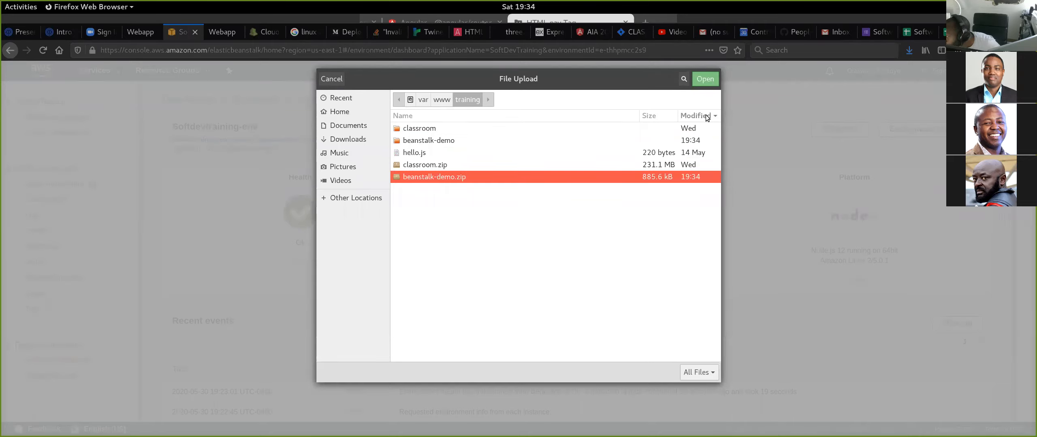
pyautogui.click(706, 117)
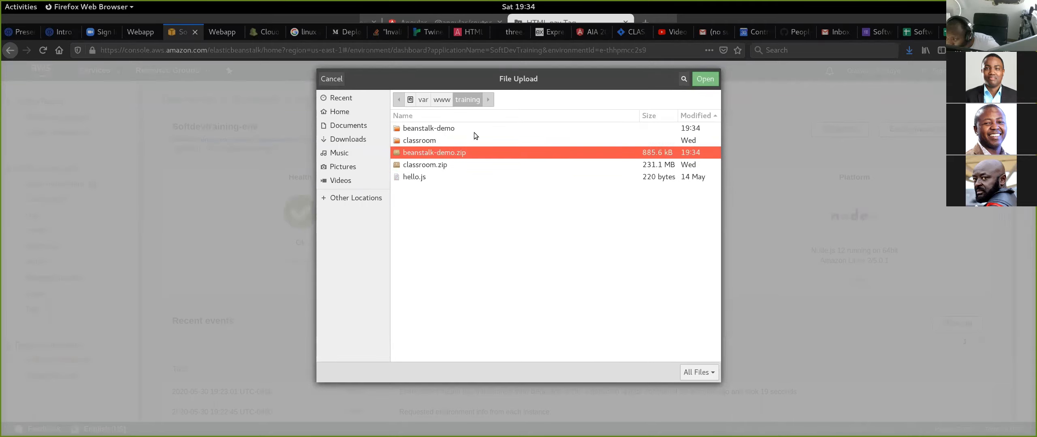
pyautogui.doubleClick(446, 157)
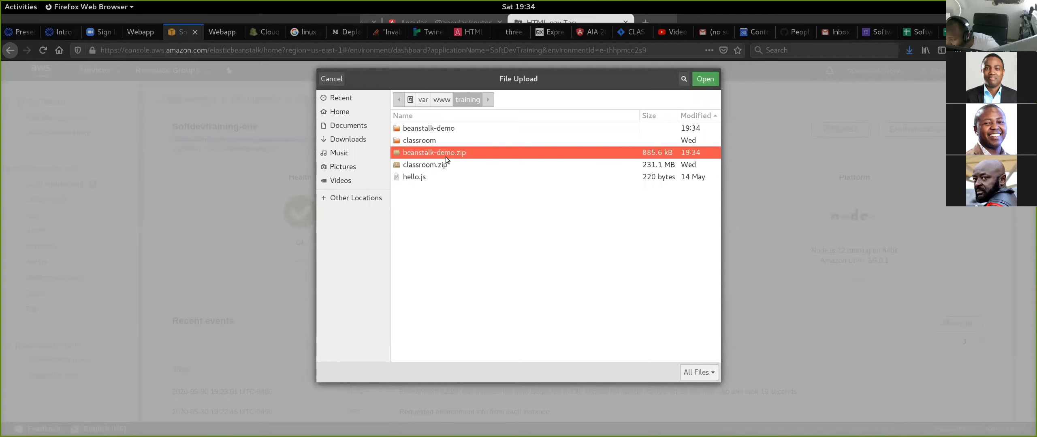
# - Set the version label to beanstalk_demo_with_env_vars and deploy the uploaded package to Softdevtraining-env
pyautogui.click(509, 291)
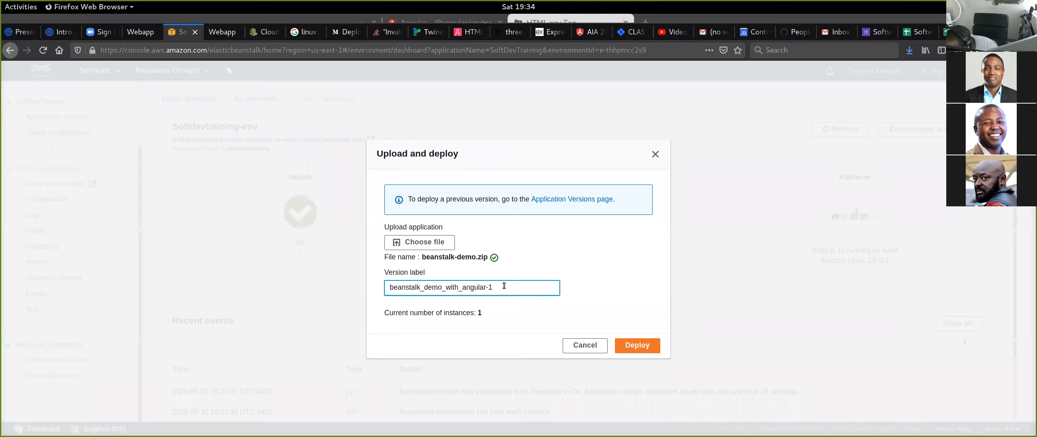
pyautogui.press('BackSpace')
pyautogui.press('BackSpace')
pyautogui.press('BackSpace')
pyautogui.press('BackSpace')
pyautogui.press('BackSpace')
pyautogui.press('BackSpace')
pyautogui.press('BackSpace')
pyautogui.press('BackSpace')
pyautogui.press('BackSpace')
pyautogui.press('BackSpace')
pyautogui.press('BackSpace')
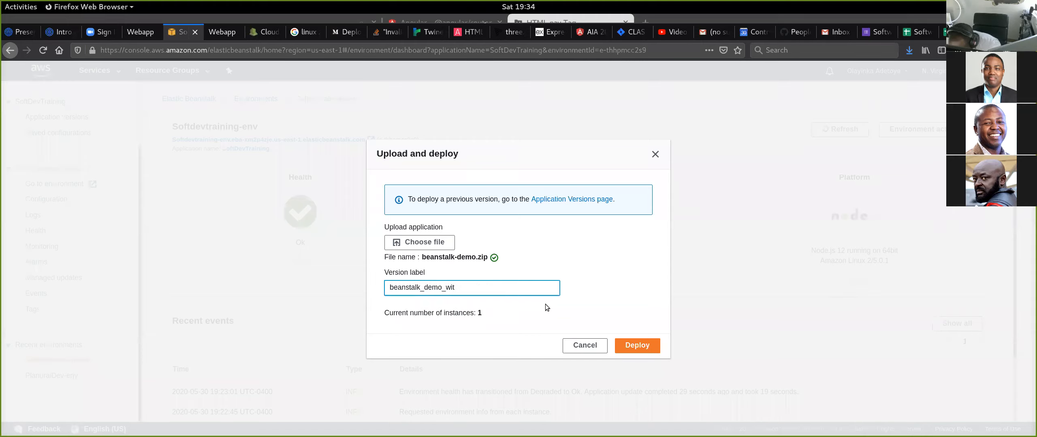
pyautogui.write('h')
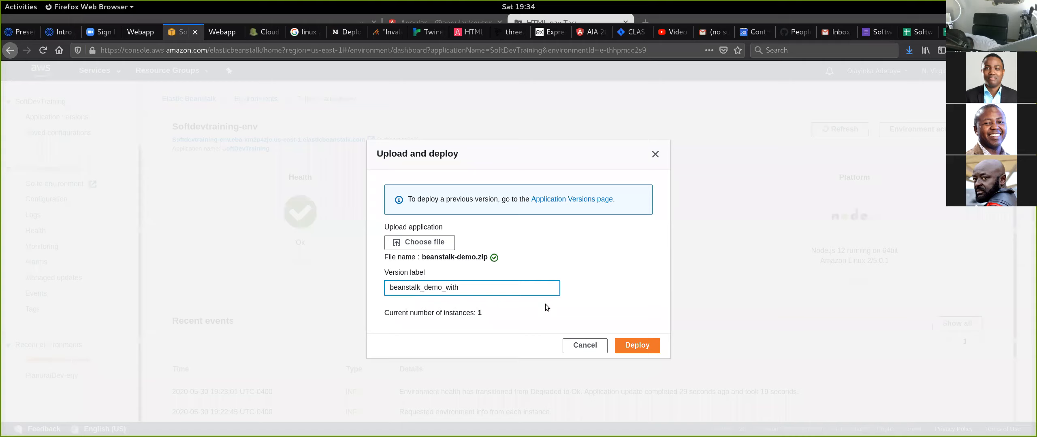
pyautogui.write('_')
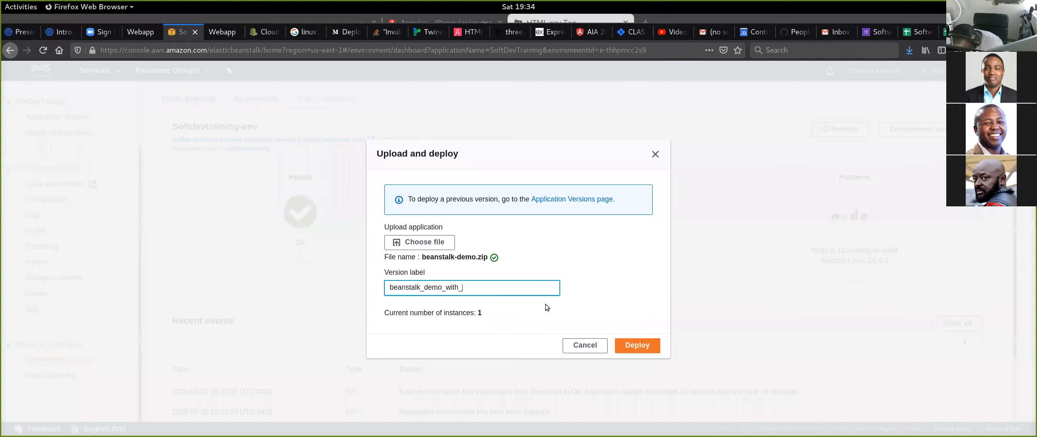
pyautogui.write('env_vars')
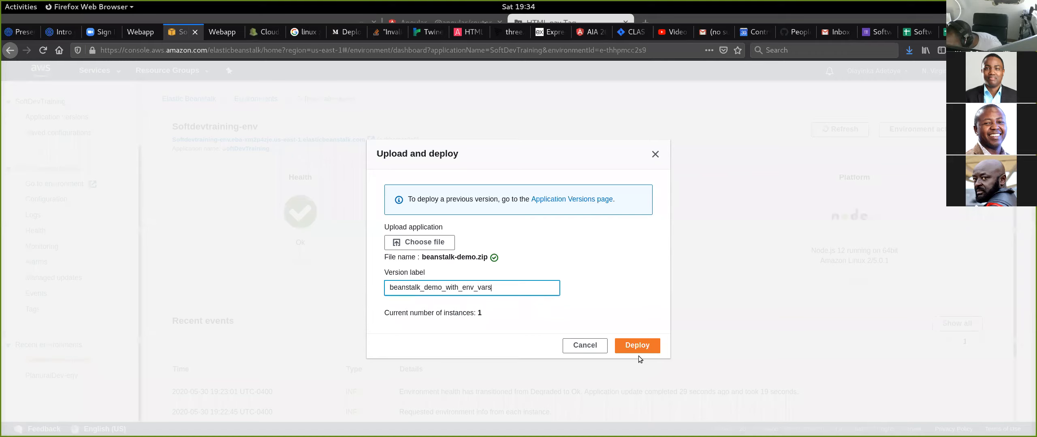
pyautogui.click(635, 344)
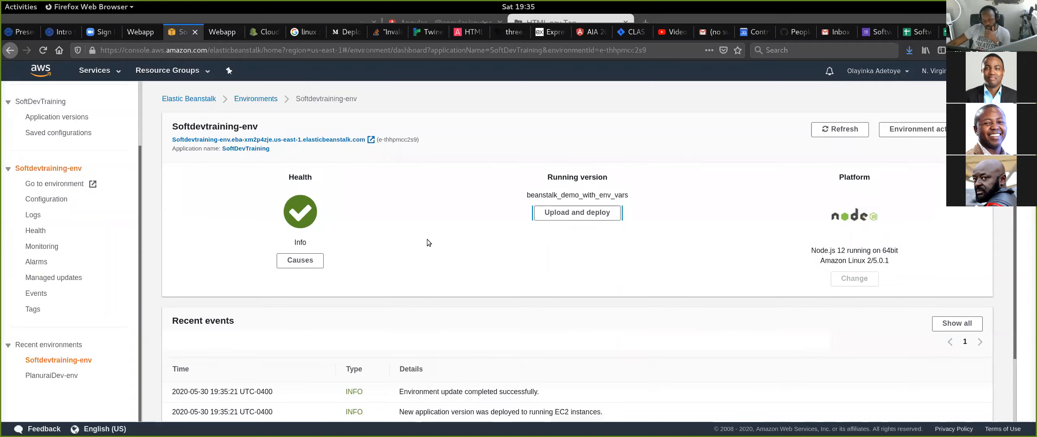
# - Reload the deployed Classroom app's sign-up page to check the new version, and close its tab
pyautogui.click(218, 34)
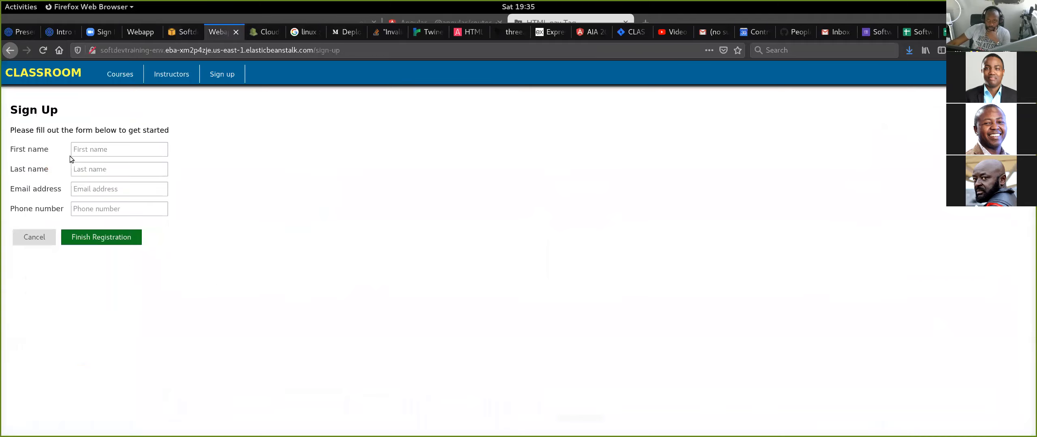
pyautogui.click(43, 50)
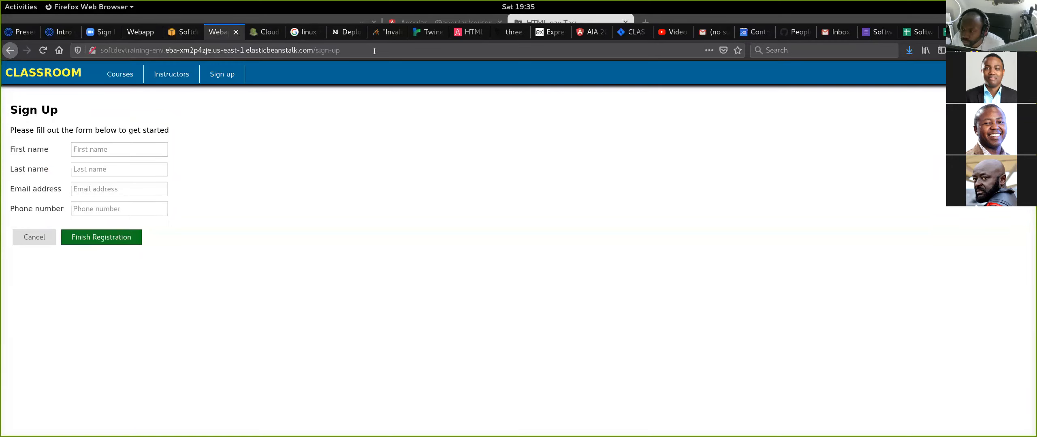
pyautogui.hotkey('ctrl', 'l')
pyautogui.hotkey('ctrl', 'w')
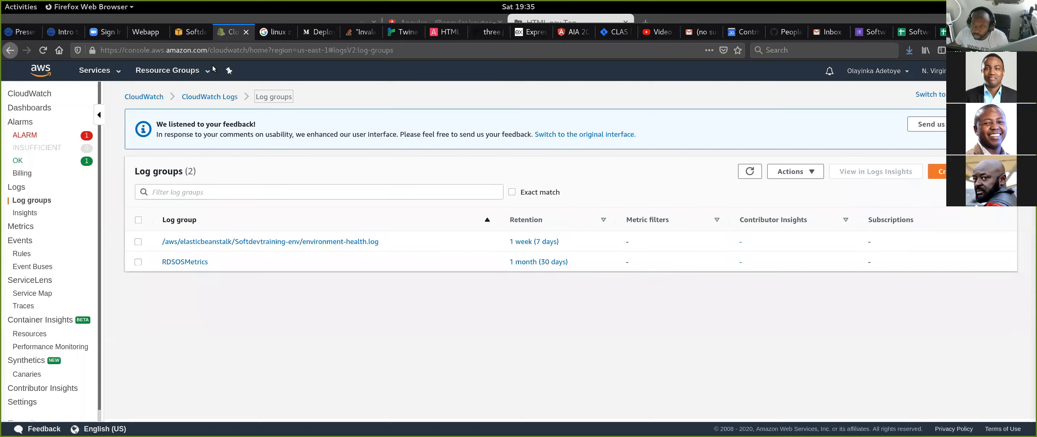
# - Return to the Softdevtraining-env dashboard, review it, and open the environment's URL in a new tab
pyautogui.click(194, 34)
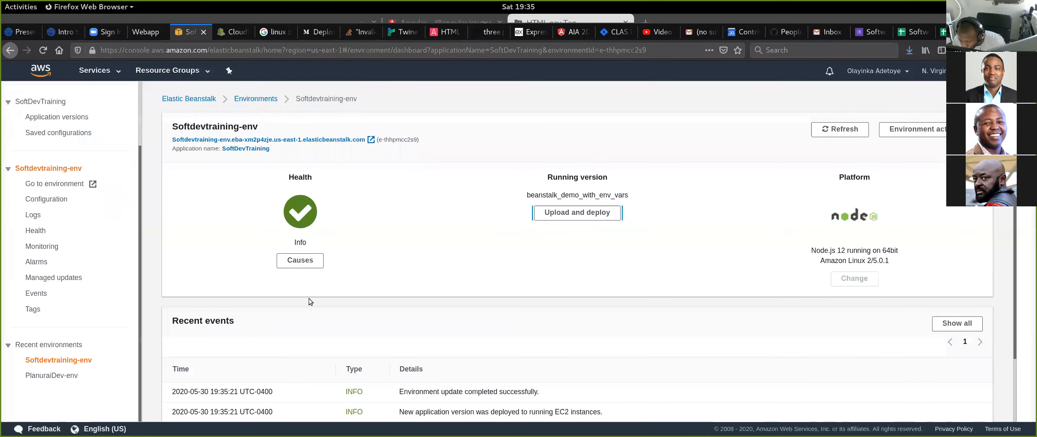
pyautogui.scroll(-3, 488, 338)
pyautogui.scroll(3, 465, 330)
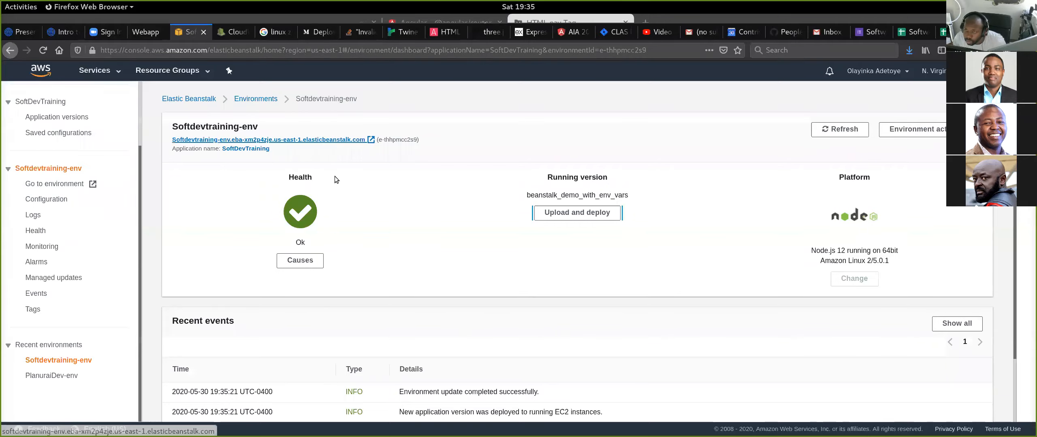
pyautogui.middleClick(324, 139)
pyautogui.click(215, 32)
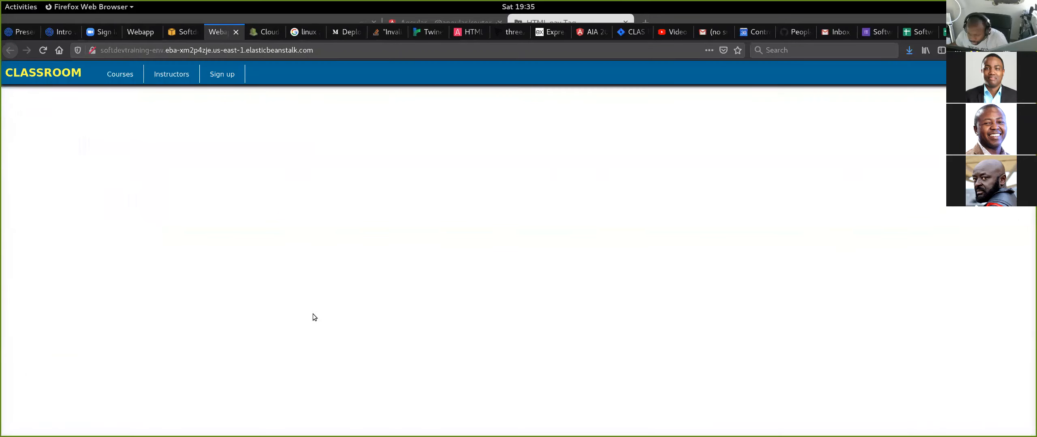
# - Switch to the terminal and delete the old package with "rm ../beanstalk-demo.zip"
pyautogui.hotkey('alt', 'Tab')
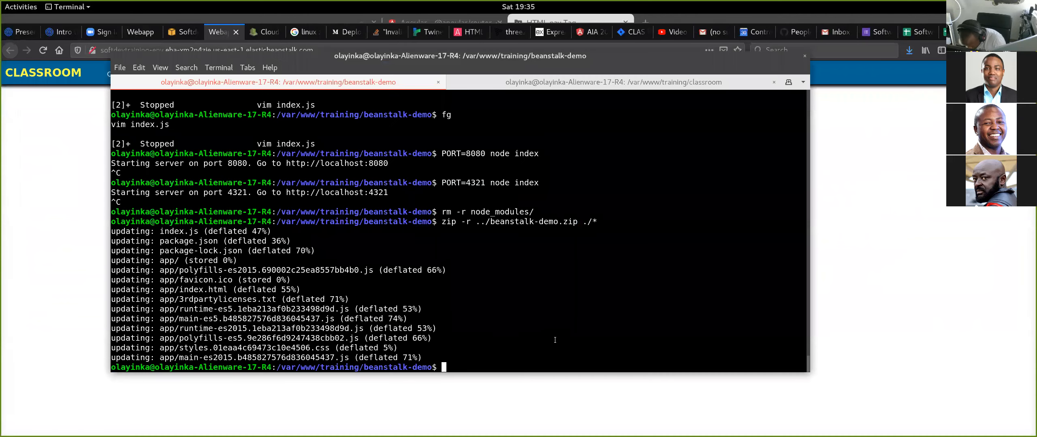
pyautogui.write('rm ../')
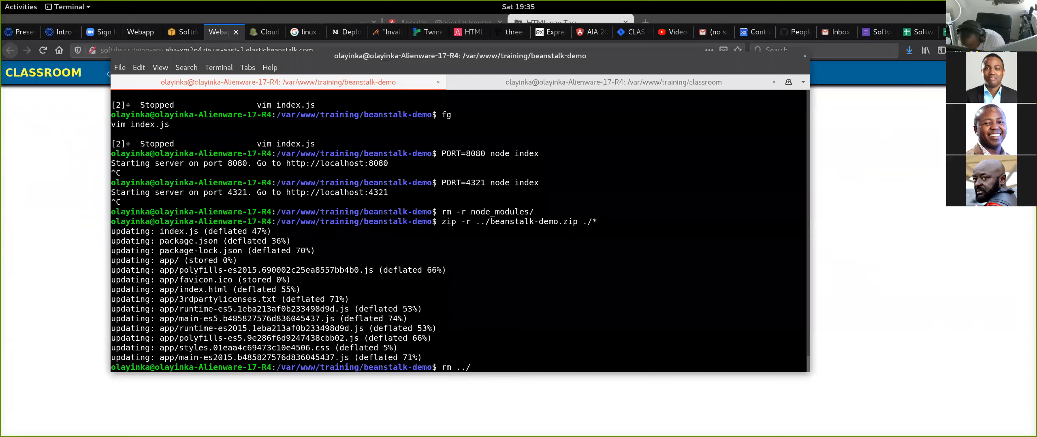
pyautogui.write('beanstalk-demo')
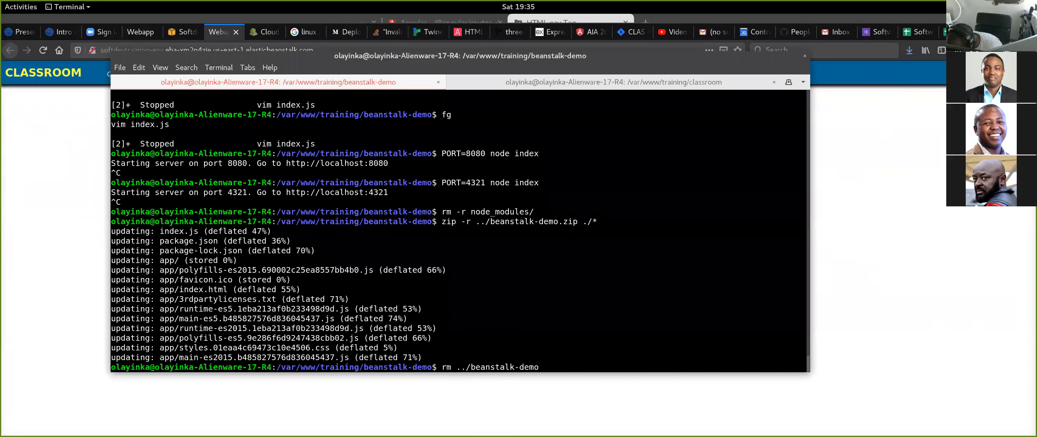
pyautogui.write('.zip')
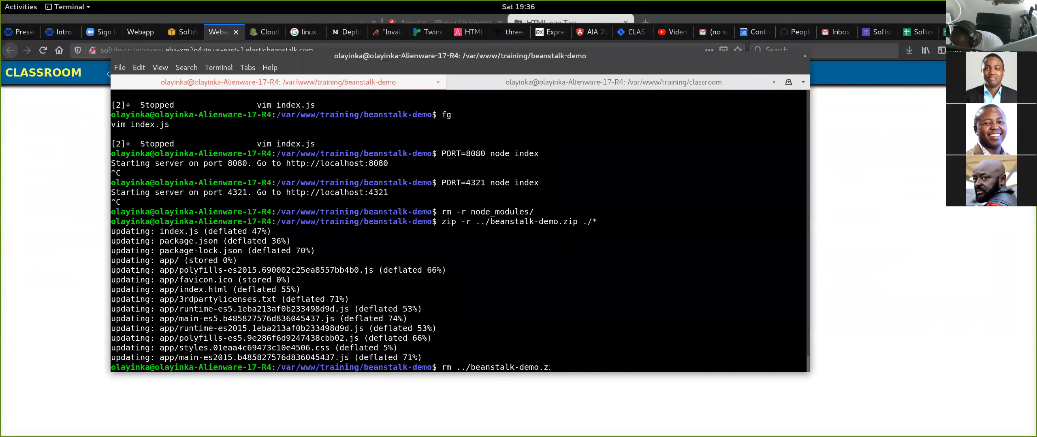
pyautogui.press('Return')
# - Bring the stopped vim session of index.js back with "fg", look over the code, save the file and suspend vim again
pyautogui.write('fg')
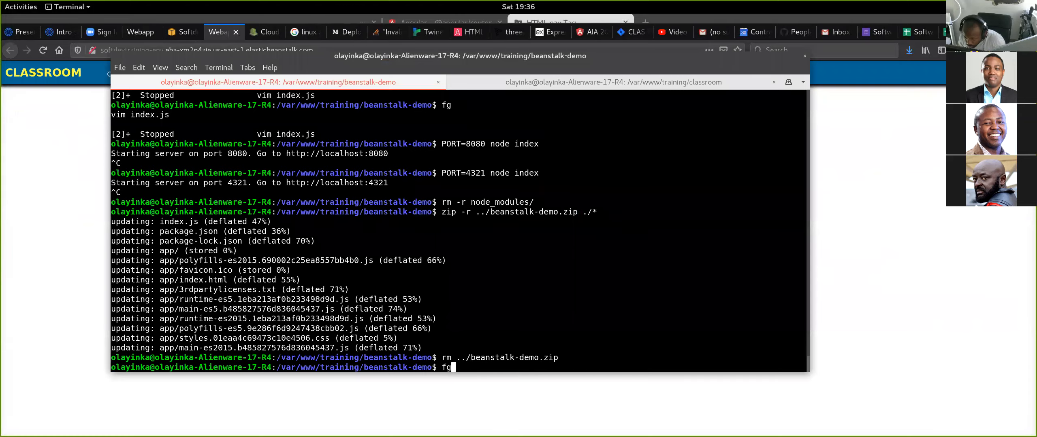
pyautogui.press('Return')
pyautogui.press('j')
pyautogui.press('j')
pyautogui.press('j')
pyautogui.press('j')
pyautogui.press('j')
pyautogui.press('j')
pyautogui.press('j')
pyautogui.press('j')
pyautogui.press('j')
pyautogui.press('j')
pyautogui.press('j')
pyautogui.press('k')
pyautogui.press('k')
pyautogui.press('k')
pyautogui.press('k')
pyautogui.press('k')
pyautogui.press('k')
pyautogui.press('k')
pyautogui.press('k')
pyautogui.press('k')
pyautogui.press('k')
pyautogui.press('k')
pyautogui.press('k')
pyautogui.press('k')
pyautogui.press('k')
pyautogui.press('k')
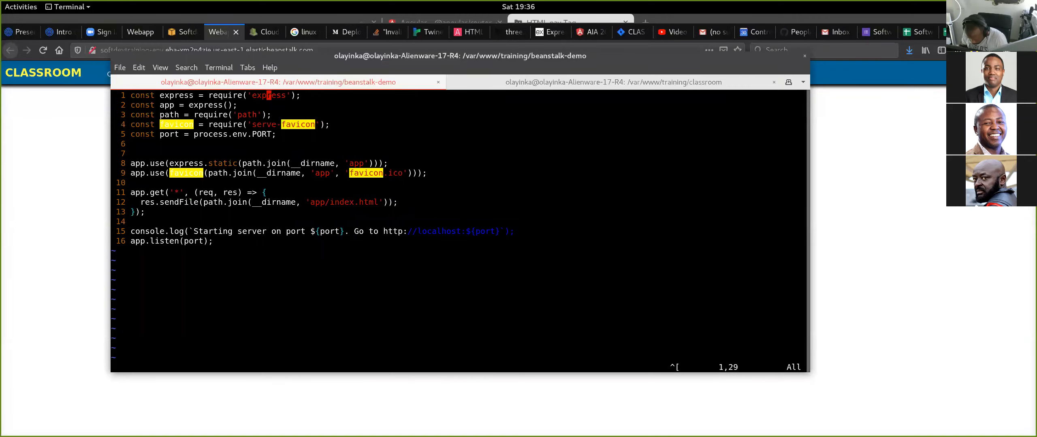
pyautogui.write(':w')
pyautogui.press('Return')
pyautogui.hotkey('ctrl', 'z')
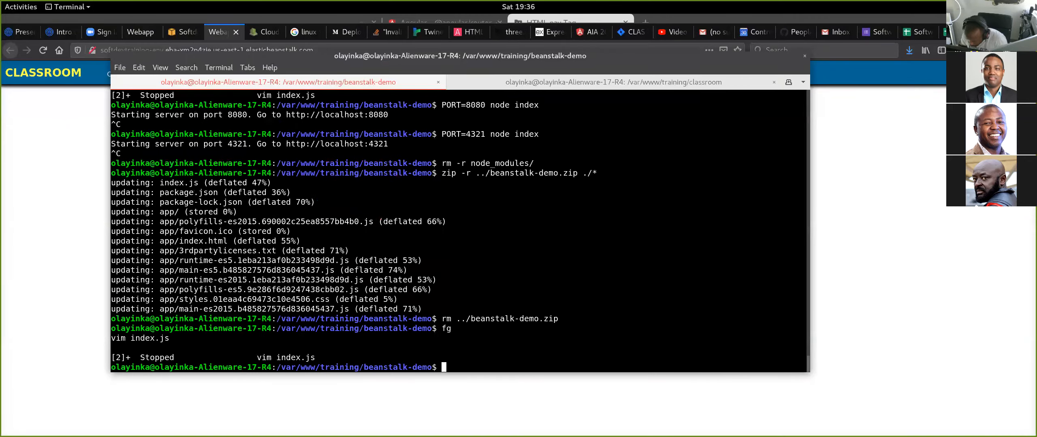
# - Build a fresh package by rerunning the earlier command "zip -r ../beanstalk-demo.zip ./*"
pyautogui.write('fg')
pyautogui.press('Up')
pyautogui.press('Up')
pyautogui.press('Up')
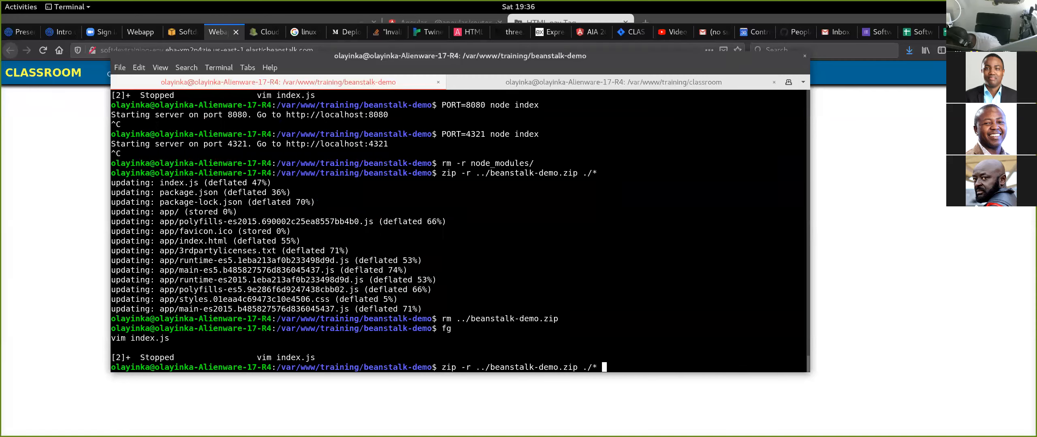
pyautogui.press('Return')
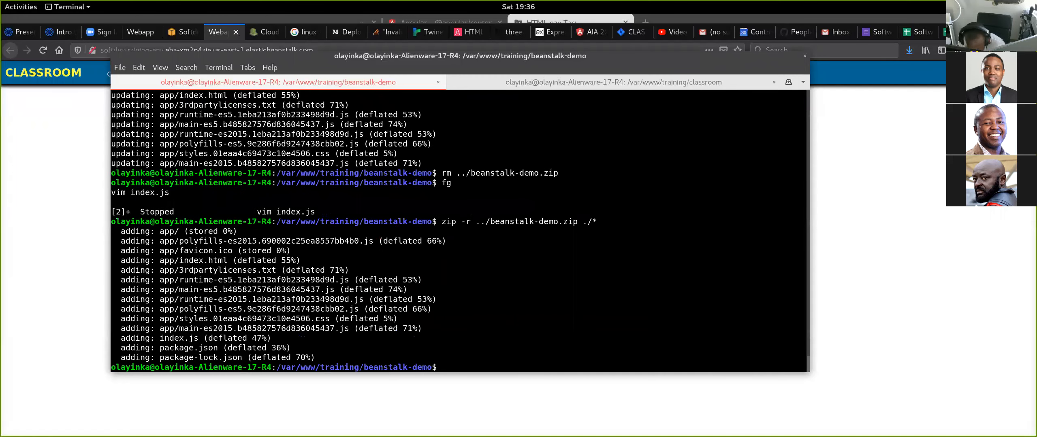
# - Switch to Firefox, close the deployed app's tab, and choose the new beanstalk-demo.zip in the Softdevtraining-env upload and deploy dialog
pyautogui.hotkey('alt', 'Tab')
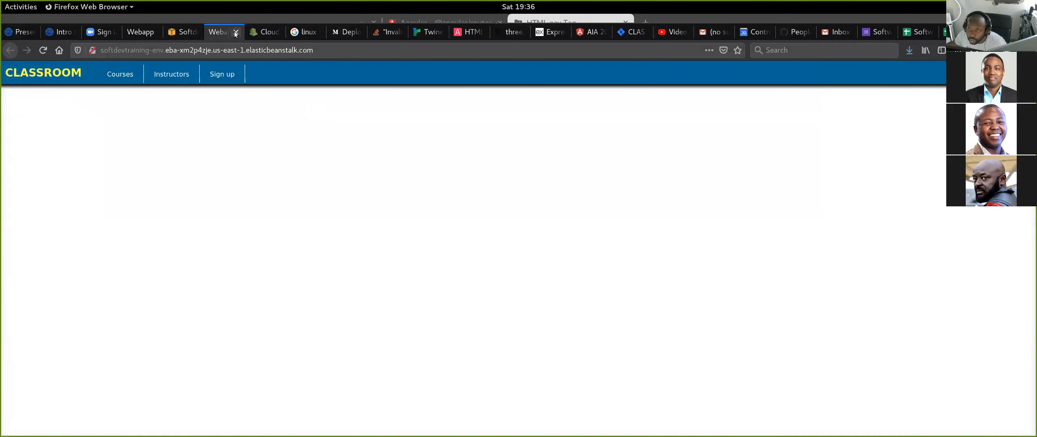
pyautogui.click(235, 32)
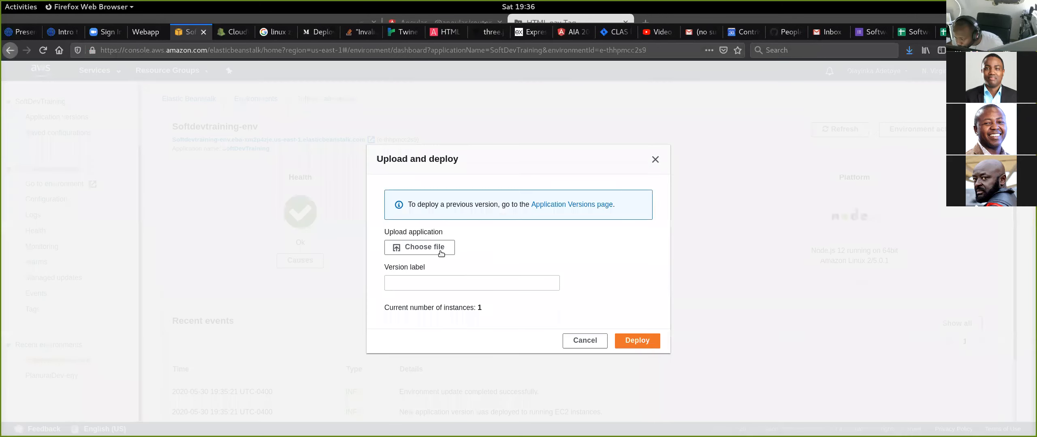
pyautogui.click(424, 246)
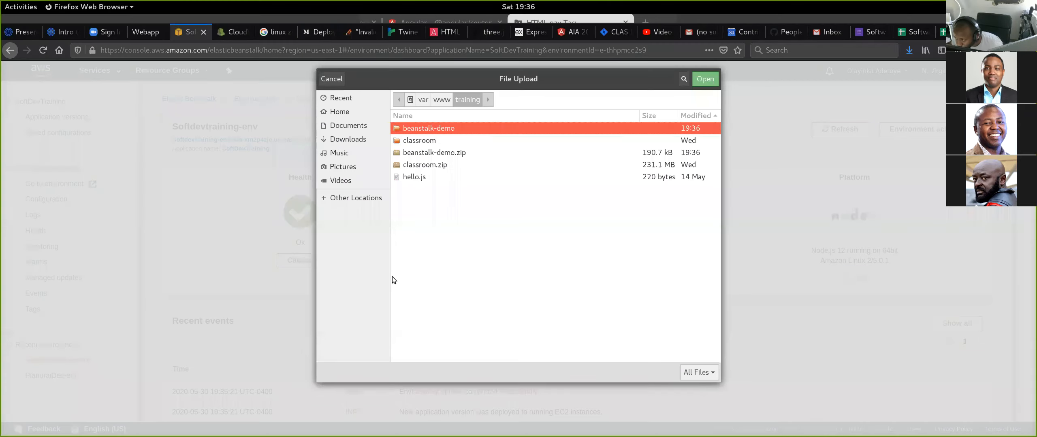
pyautogui.click(468, 155)
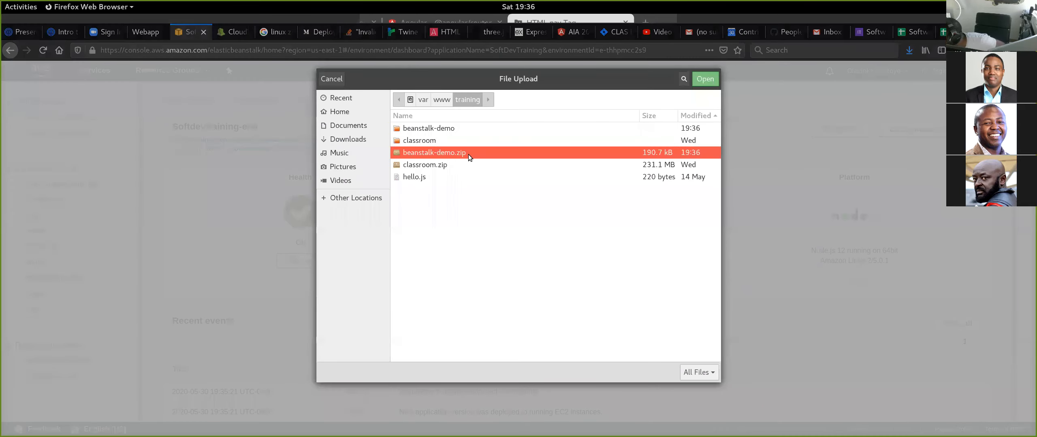
pyautogui.doubleClick(468, 154)
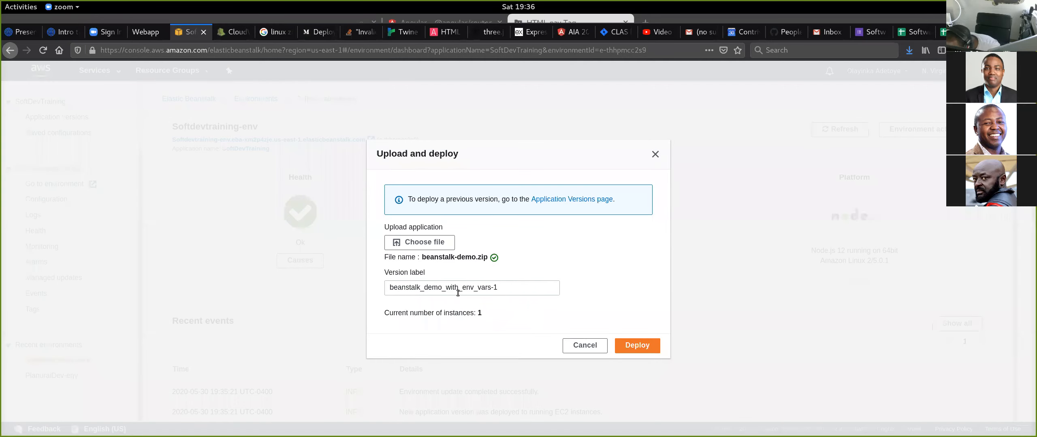
# - Try to deploy the new package under the version label beanstalk_demo_with_env_vars
pyautogui.click(515, 283)
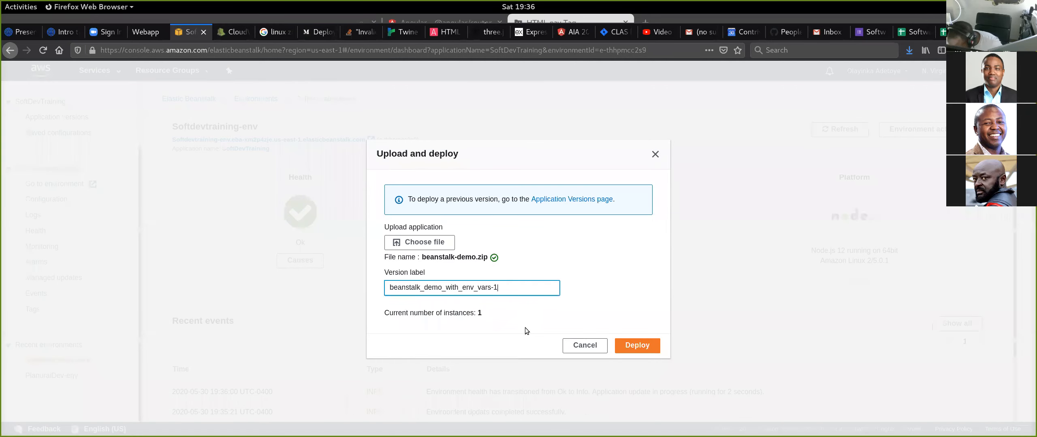
pyautogui.press('BackSpace')
pyautogui.press('BackSpace')
pyautogui.click(637, 346)
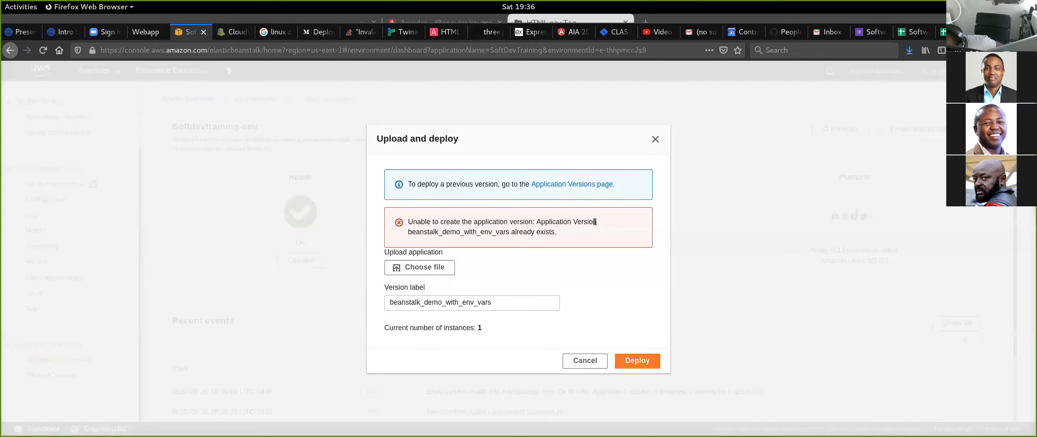
# - Change the version label to beanstalk_demo_with_env_vars-1 and retry the deployment
pyautogui.click(497, 304)
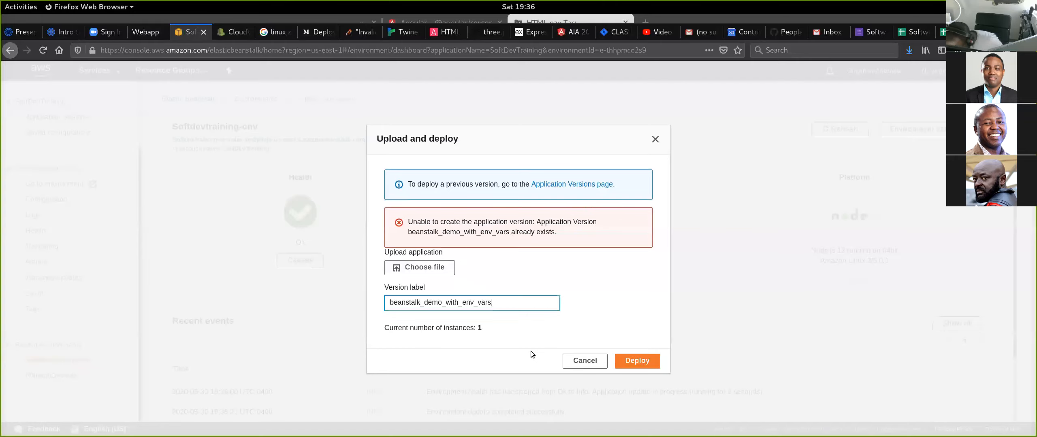
pyautogui.write('-1')
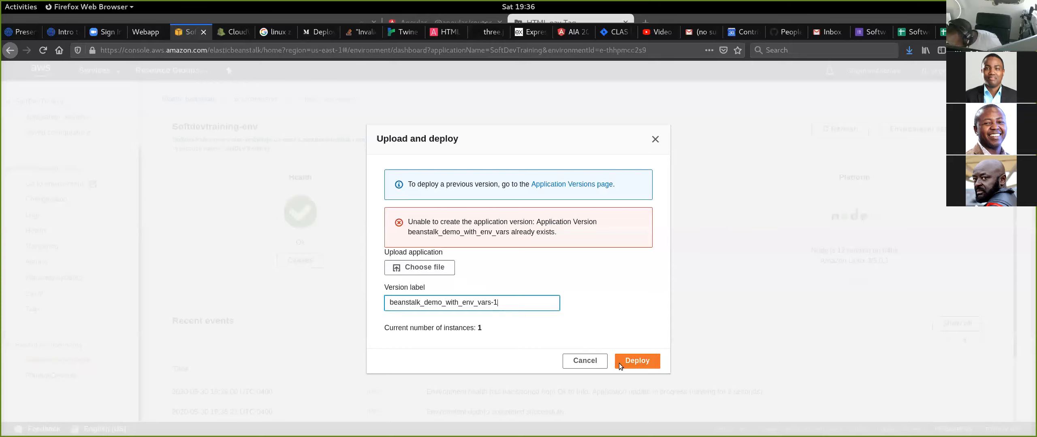
pyautogui.click(635, 361)
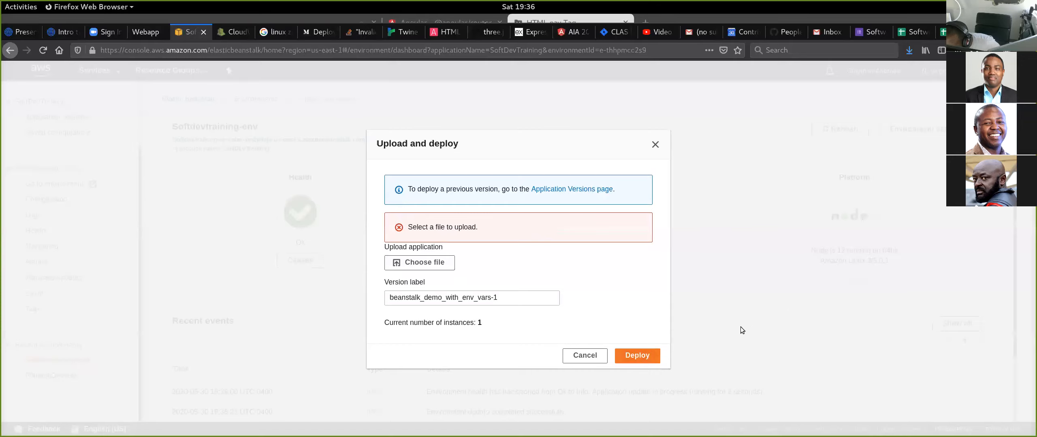
# - Choose beanstalk-demo.zip as the application file again and deploy it to Softdevtraining-env
pyautogui.click(440, 261)
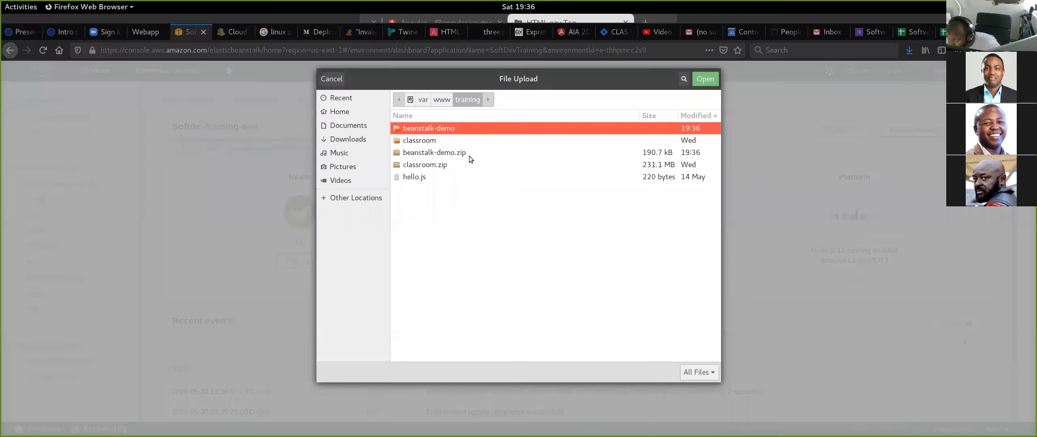
pyautogui.doubleClick(469, 156)
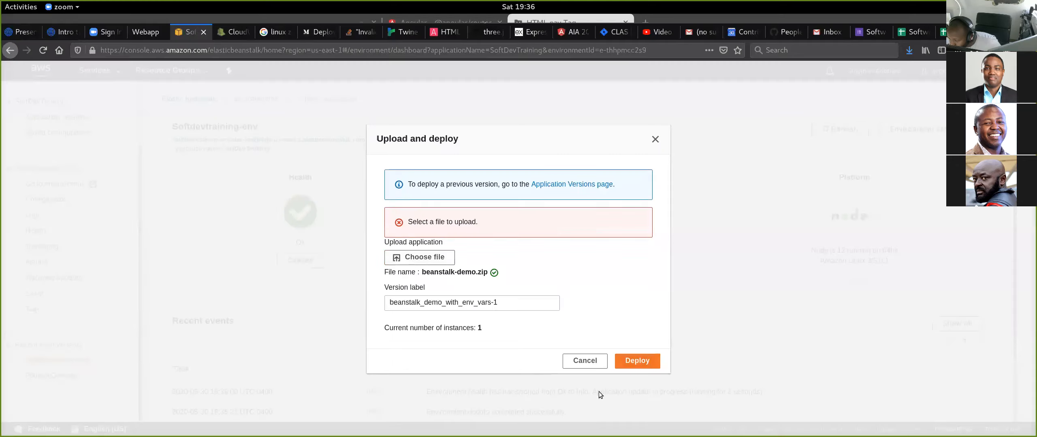
pyautogui.click(645, 361)
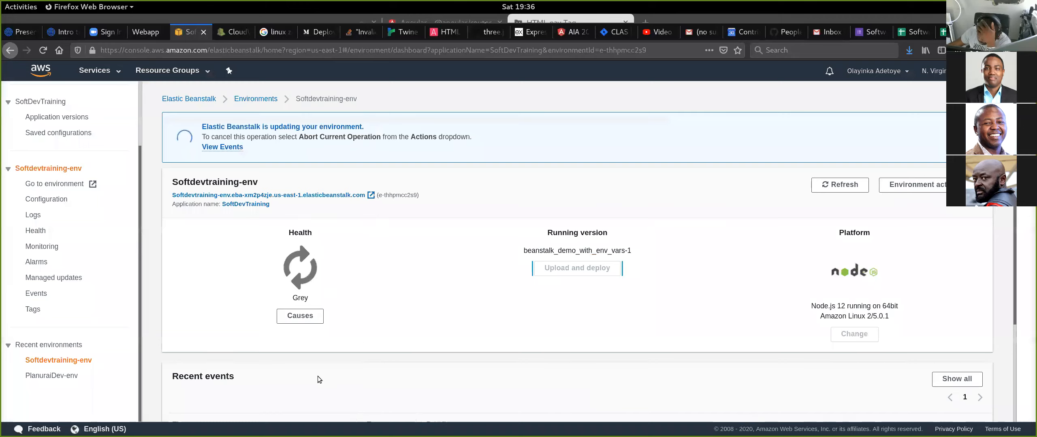
pyautogui.scroll(-3, 384, 309)
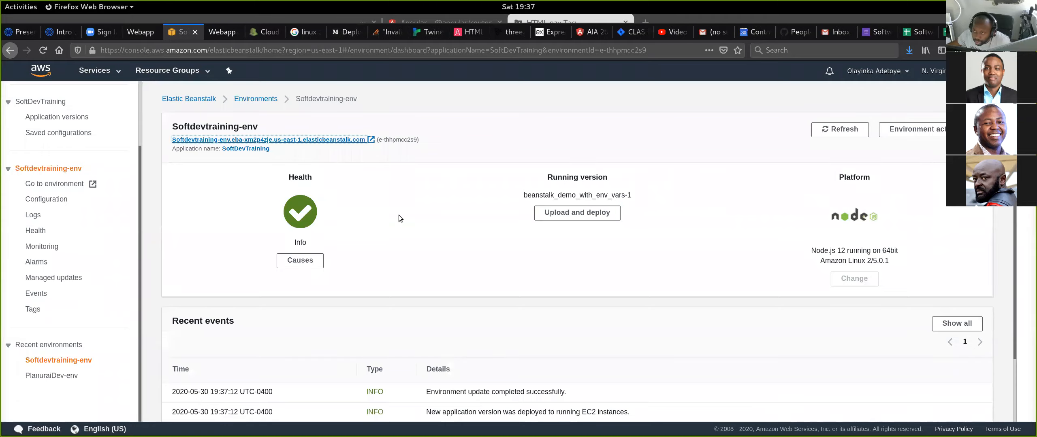
# - Check the deployed Classroom app in its own tab and close that tab
pyautogui.click(226, 32)
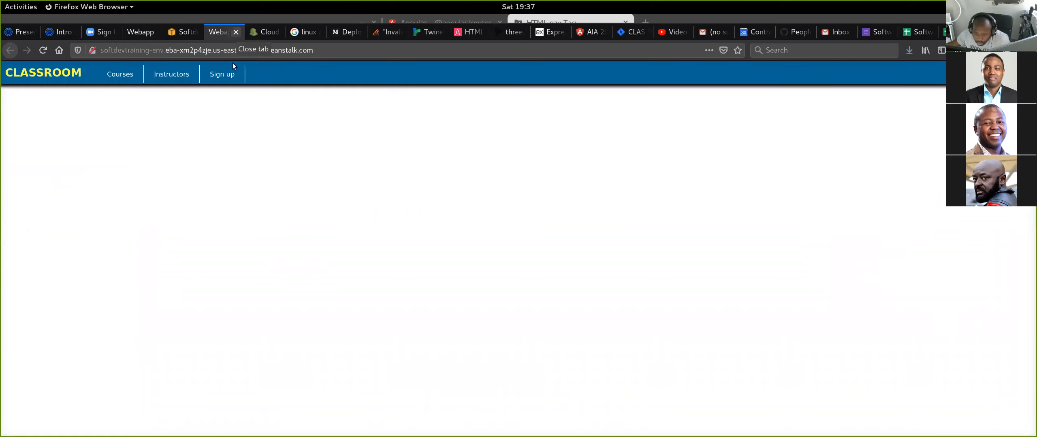
pyautogui.click(236, 32)
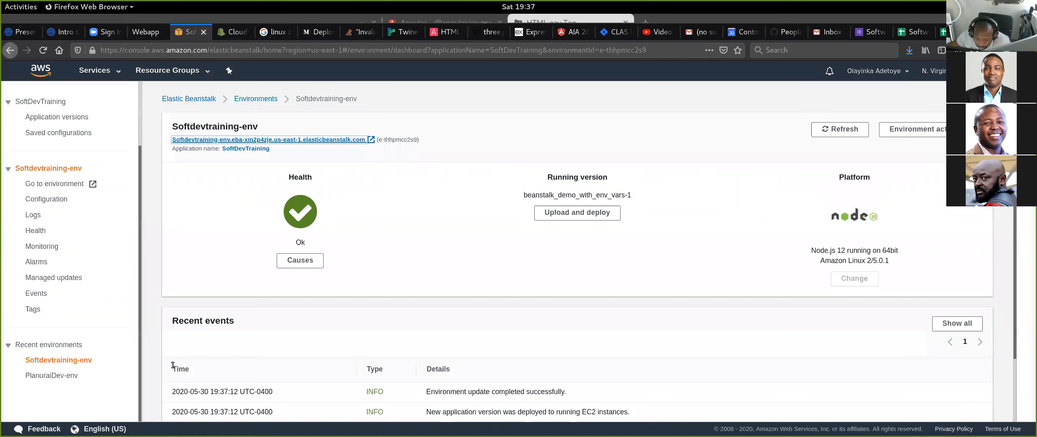
pyautogui.click(52, 199)
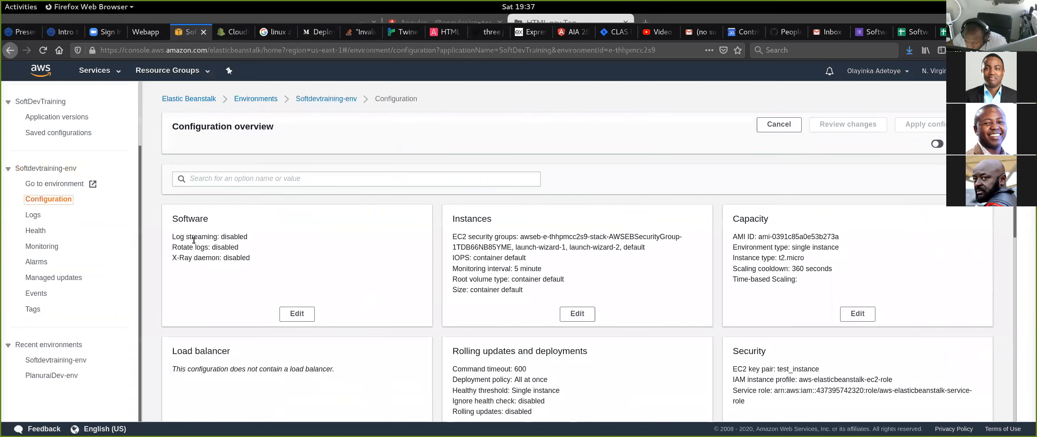
pyautogui.click(299, 314)
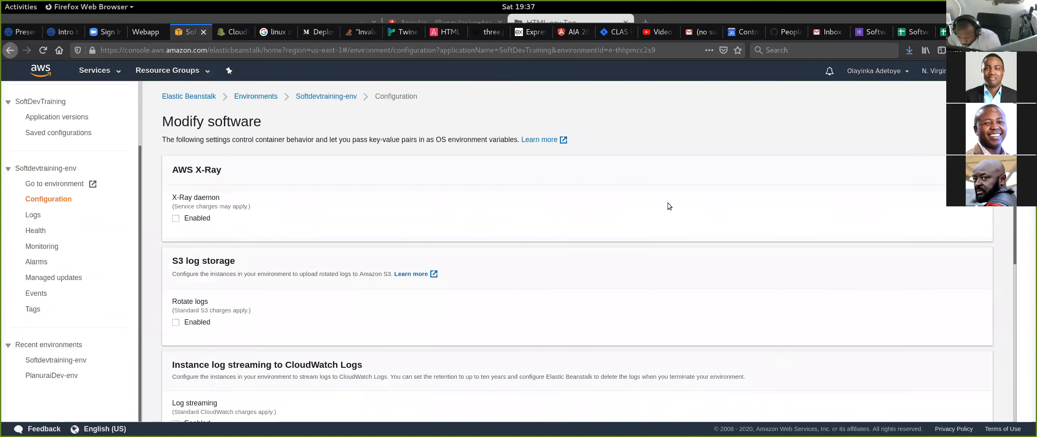
pyautogui.scroll(-5, 672, 219)
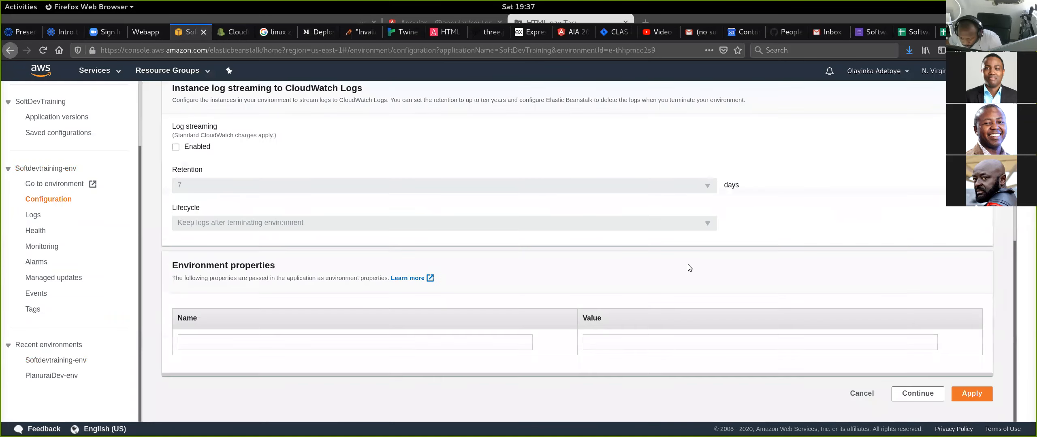
pyautogui.click(288, 344)
pyautogui.write('PORT')
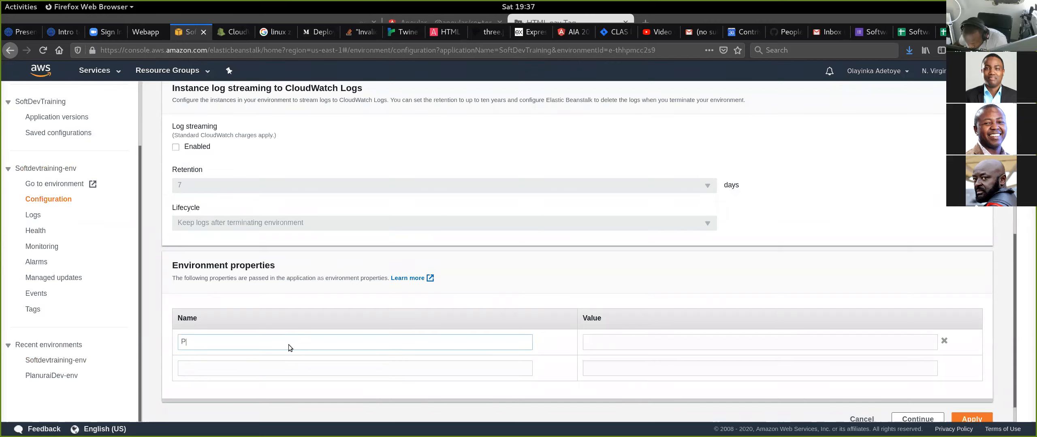
pyautogui.click(601, 345)
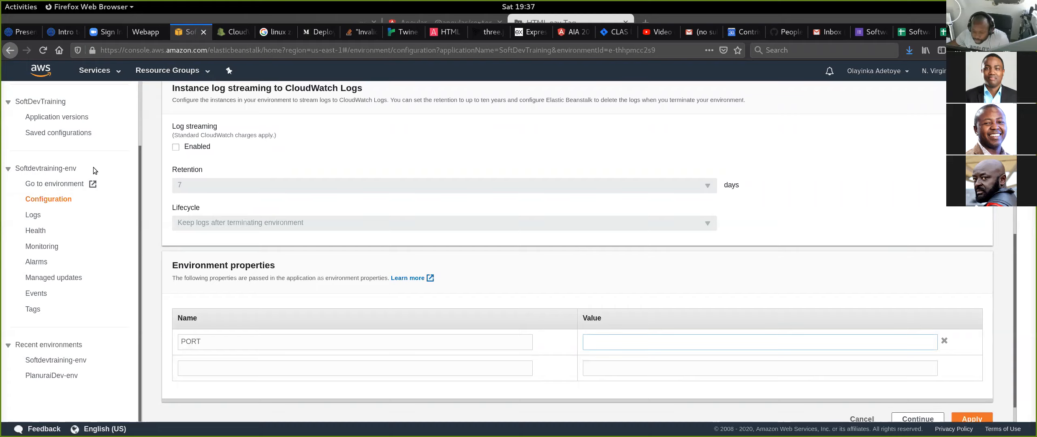
pyautogui.click(195, 344)
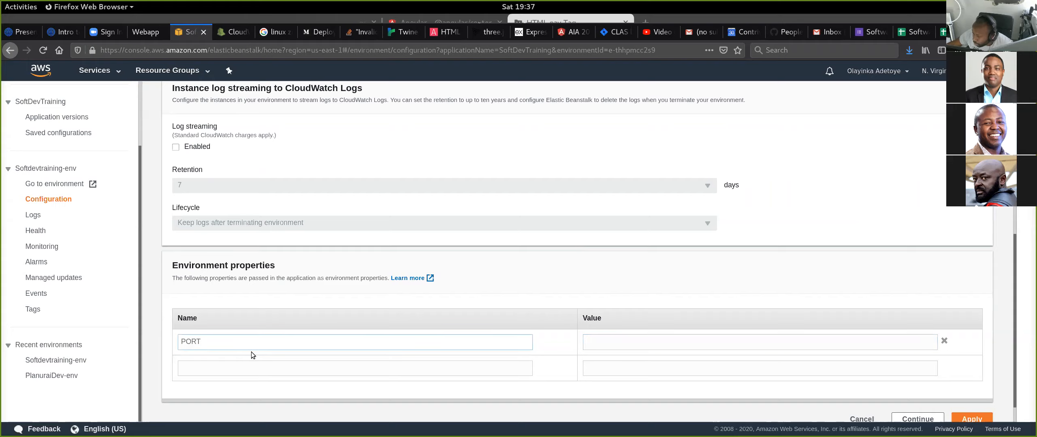
pyautogui.click(602, 347)
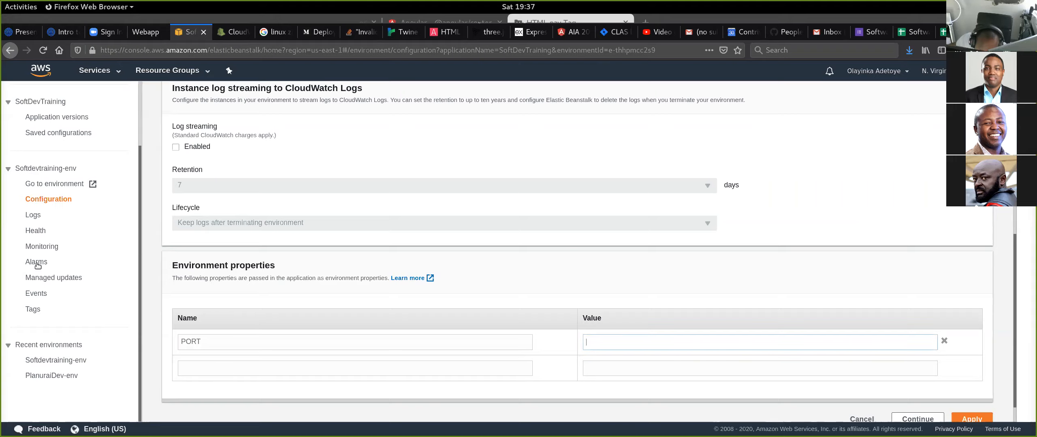
# - Request the last 100 lines of logs for Softdevtraining-env
pyautogui.click(33, 215)
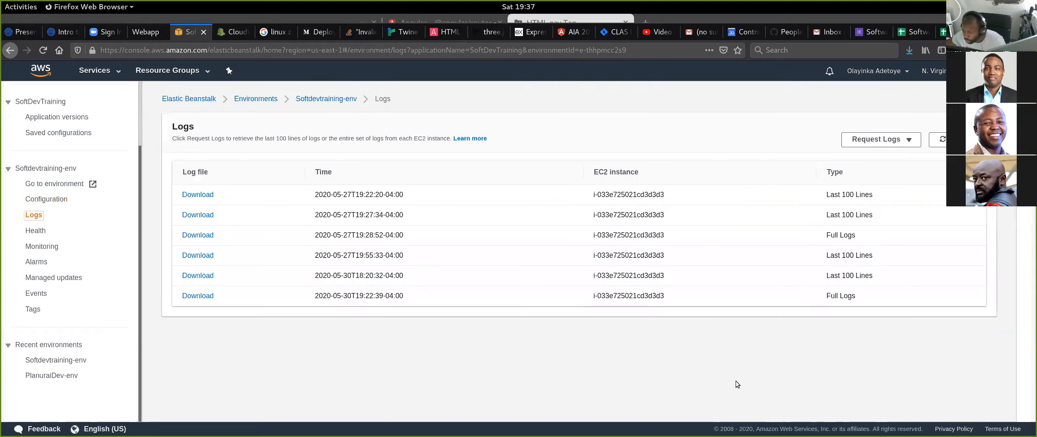
pyautogui.click(891, 140)
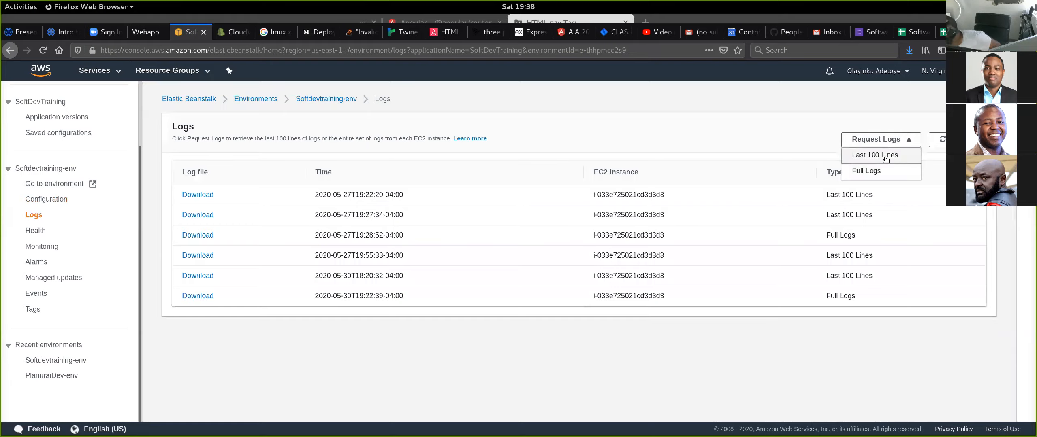
pyautogui.click(886, 158)
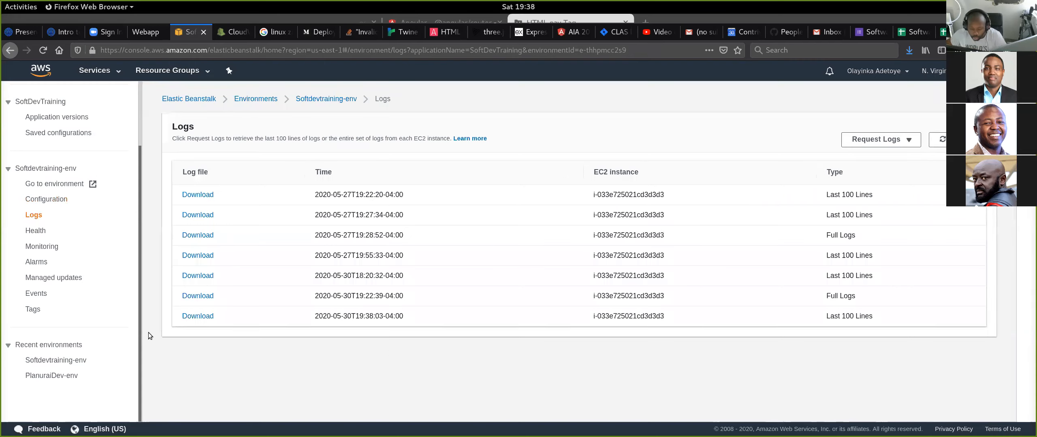
# - Switch to the terminal, review the earlier server start-up messages and return to Firefox
pyautogui.hotkey('alt', 'Tab')
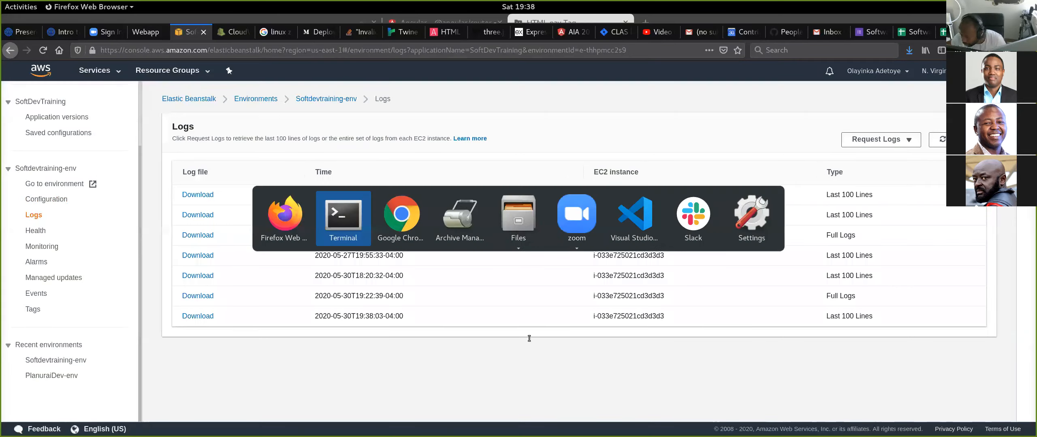
pyautogui.scroll(10, 508, 319)
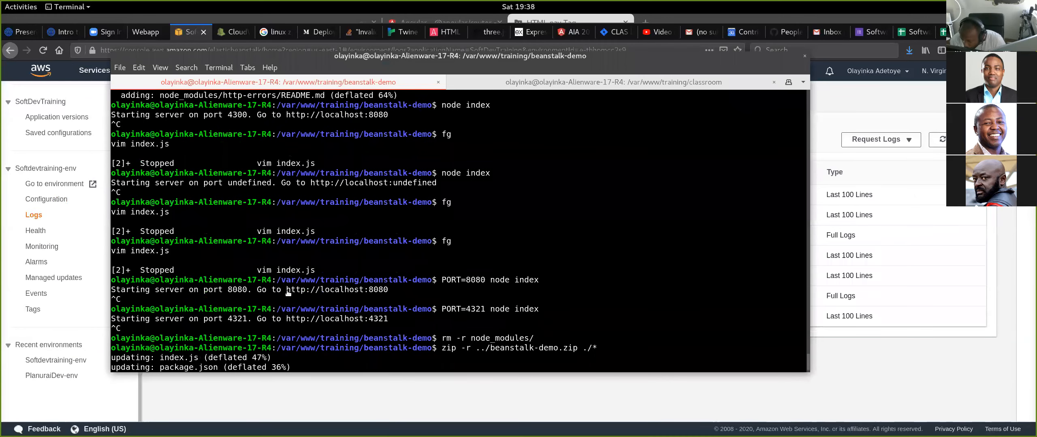
pyautogui.click(478, 411)
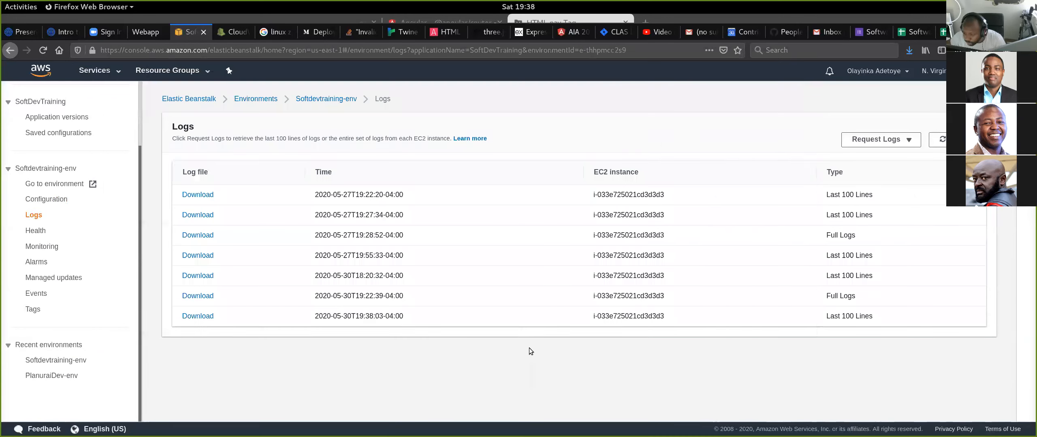
# - Open the newest Last 100 Lines log and read through its web output and nginx access and error sections
pyautogui.click(197, 317)
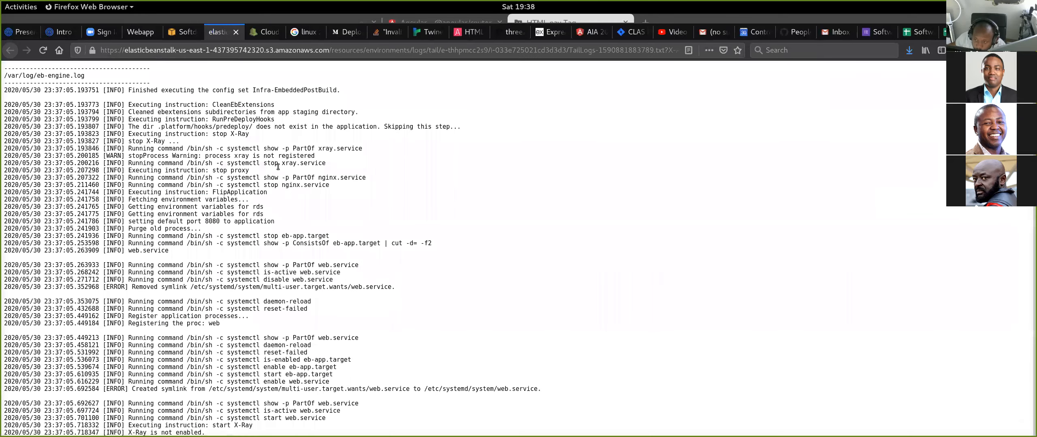
pyautogui.scroll(-15, 278, 164)
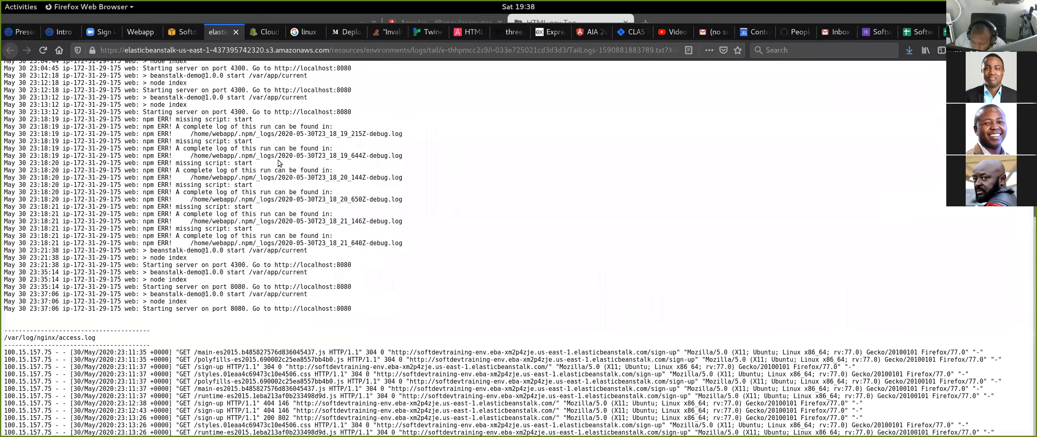
pyautogui.scroll(-15, 277, 164)
pyautogui.scroll(-10, 278, 159)
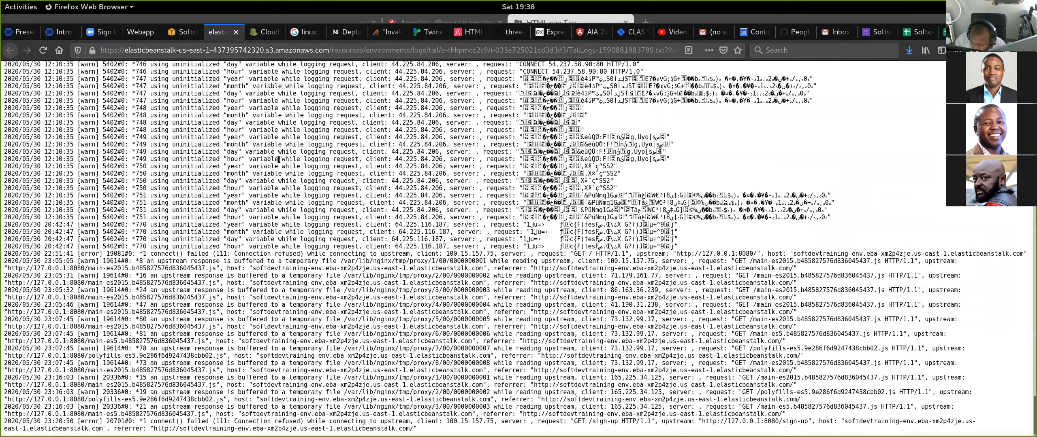
pyautogui.scroll(10, 244, 402)
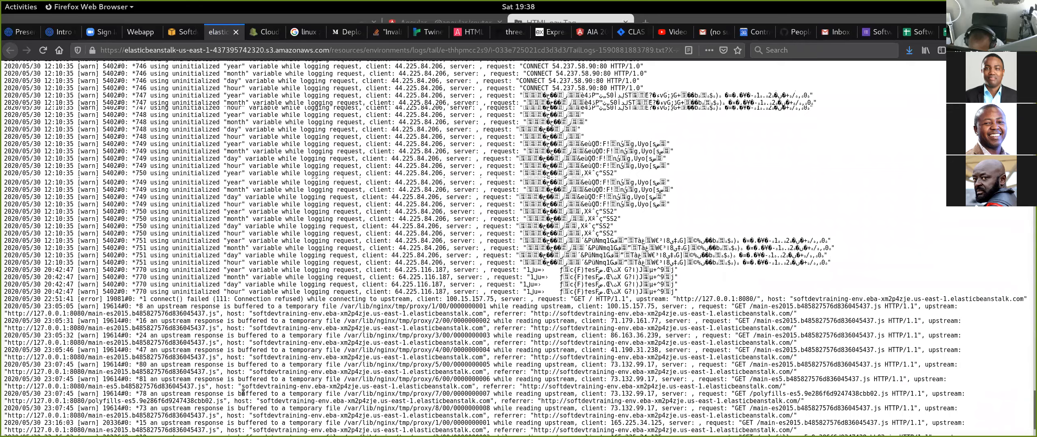
pyautogui.scroll(15, 242, 392)
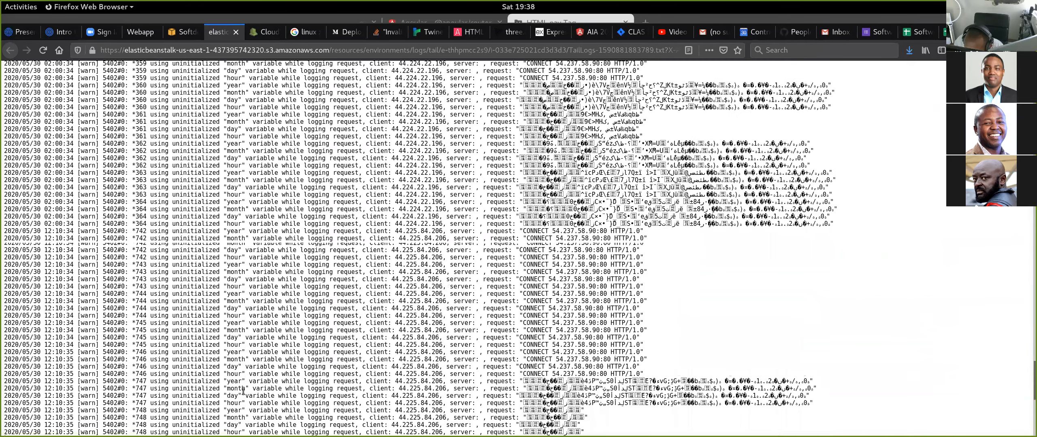
pyautogui.scroll(1, 243, 392)
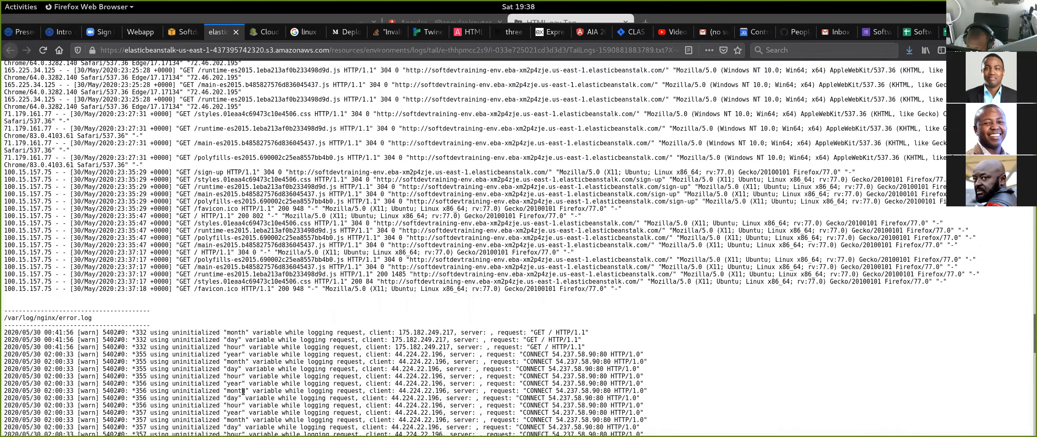
pyautogui.scroll(1, 243, 391)
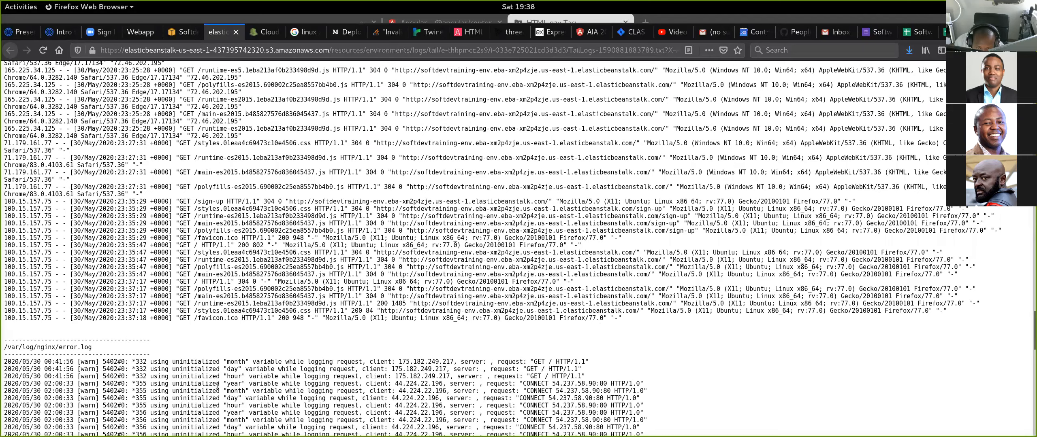
pyautogui.scroll(9, 218, 385)
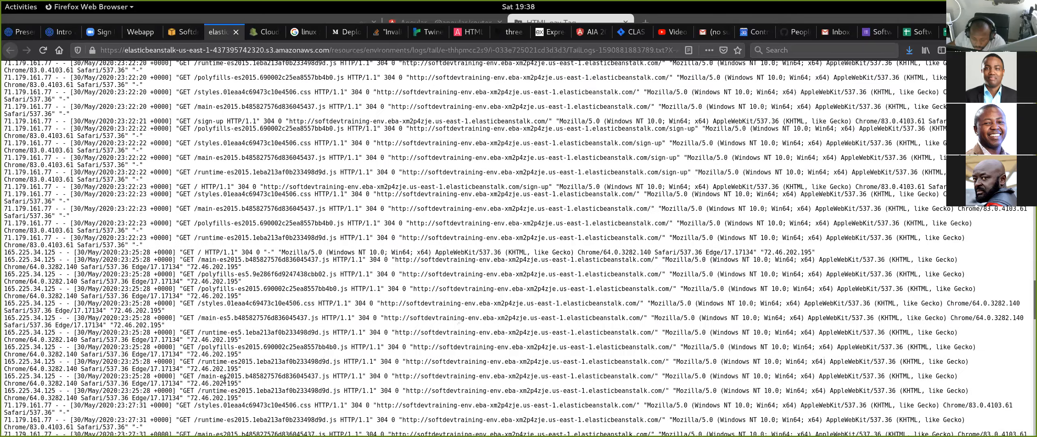
pyautogui.scroll(3, 184, 383)
# - Search the log for "starting server" and go through the matches to the most recent server starts
pyautogui.hotkey('ctrl', 'f')
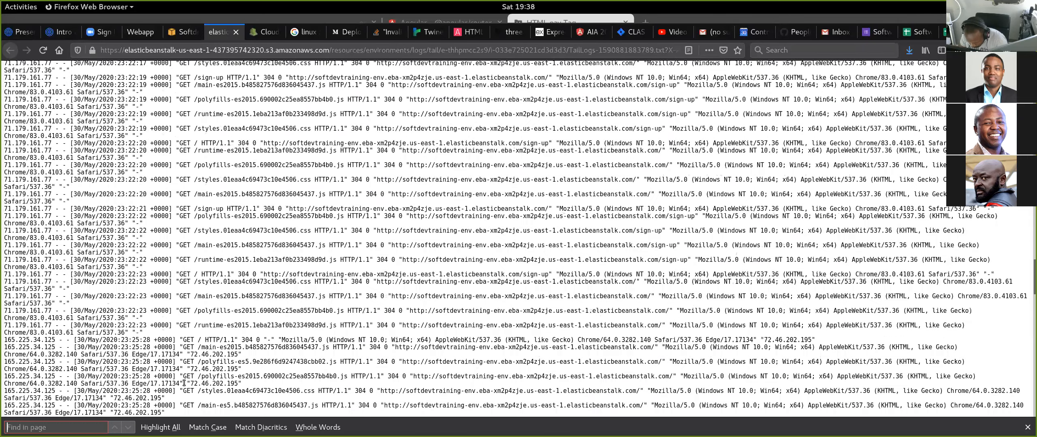
pyautogui.write('starting ser')
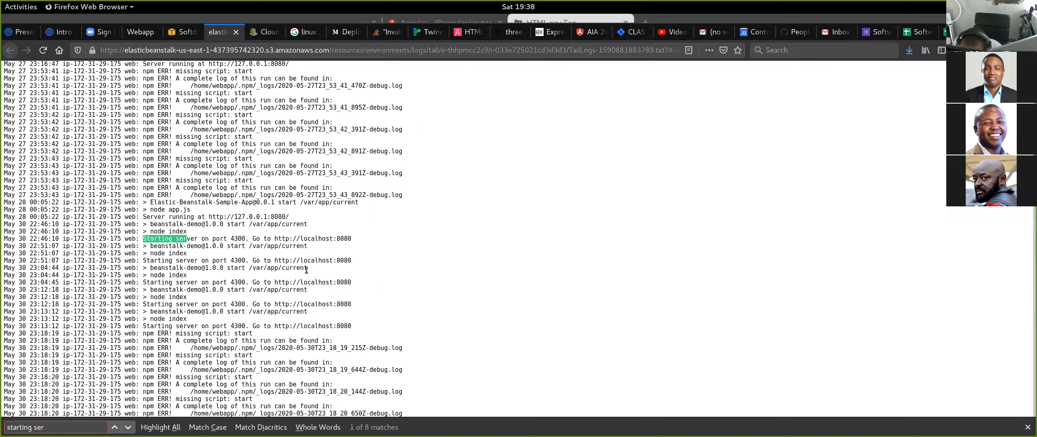
pyautogui.write('ver')
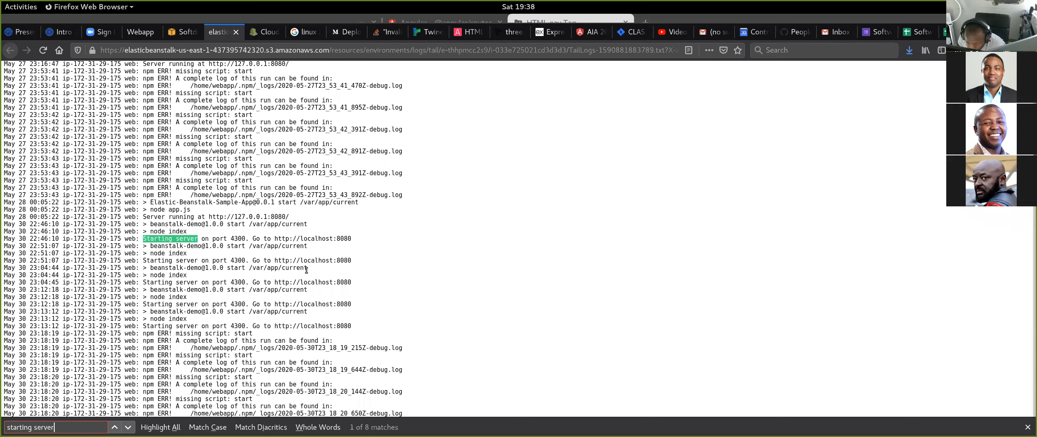
pyautogui.press('Return')
pyautogui.press('Return')
pyautogui.press('Return')
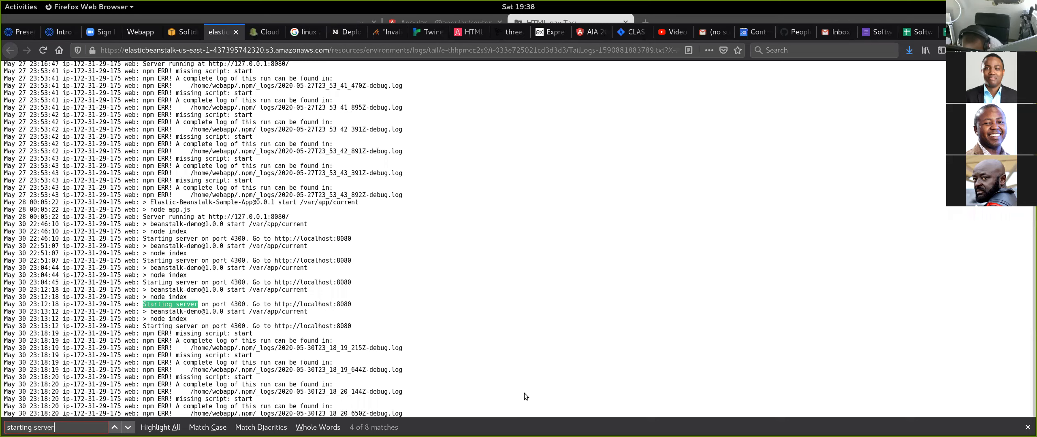
pyautogui.press('Return')
pyautogui.press('Return')
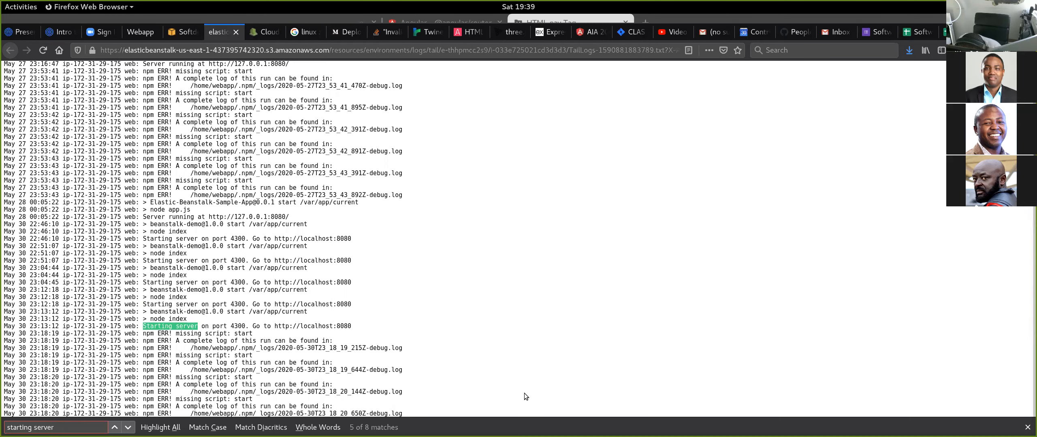
pyautogui.press('Return')
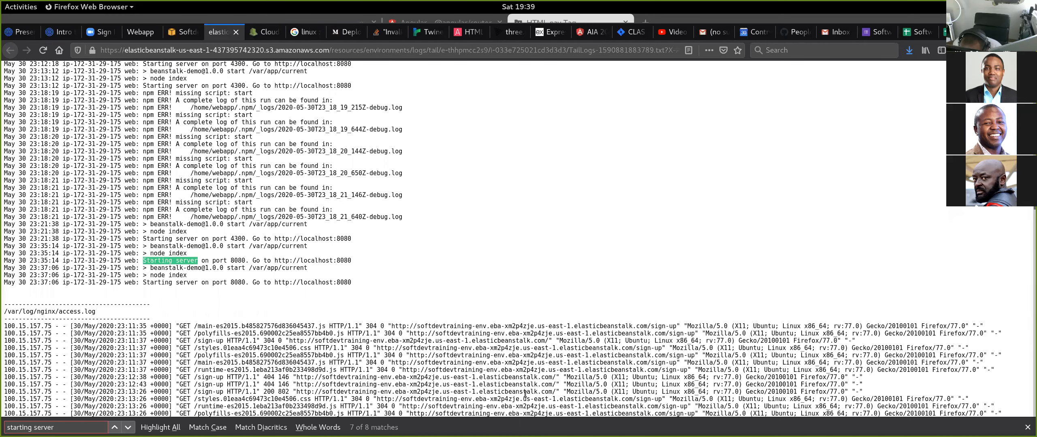
# - Highlight the port number and the localhost address port in the latest server start line to compare them
pyautogui.doubleClick(238, 282)
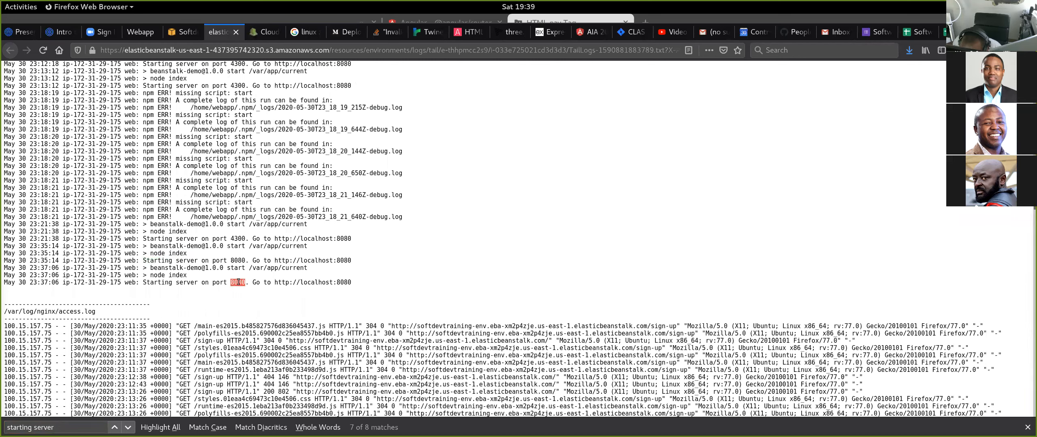
pyautogui.doubleClick(344, 282)
pyautogui.doubleClick(239, 282)
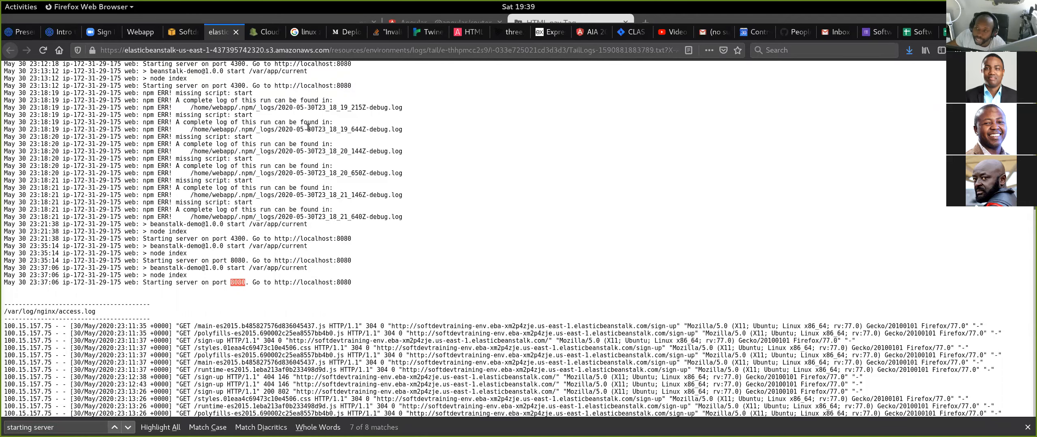
# - Return to the Softdevtraining-env dashboard and open its software configuration for editing at the environment properties
pyautogui.click(176, 35)
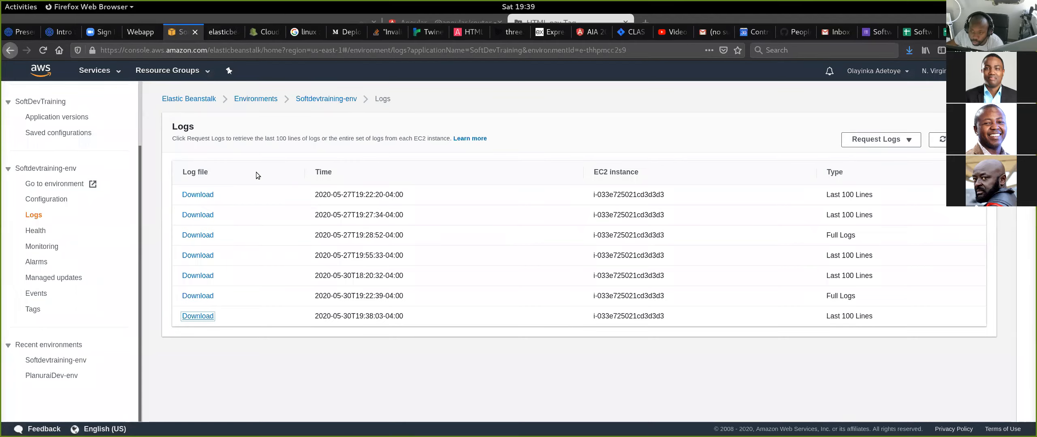
pyautogui.click(329, 100)
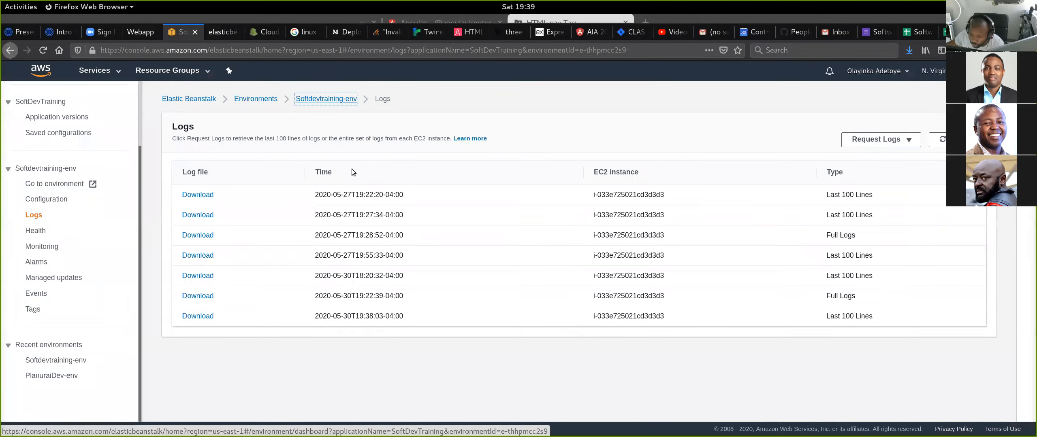
pyautogui.scroll(-3, 361, 329)
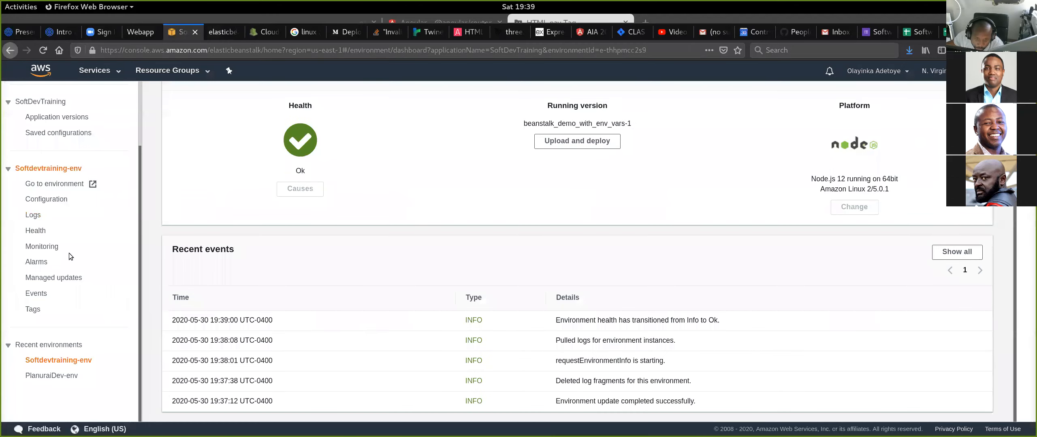
pyautogui.click(57, 199)
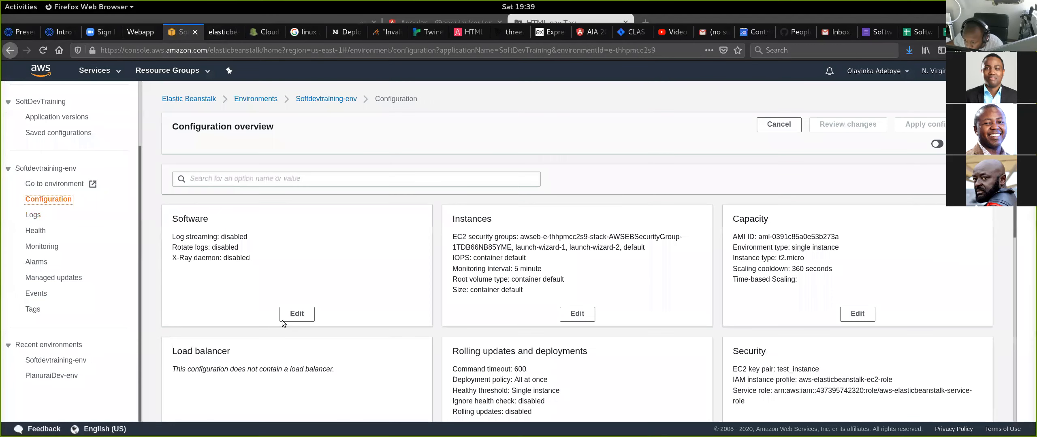
pyautogui.click(297, 314)
pyautogui.scroll(-10, 454, 335)
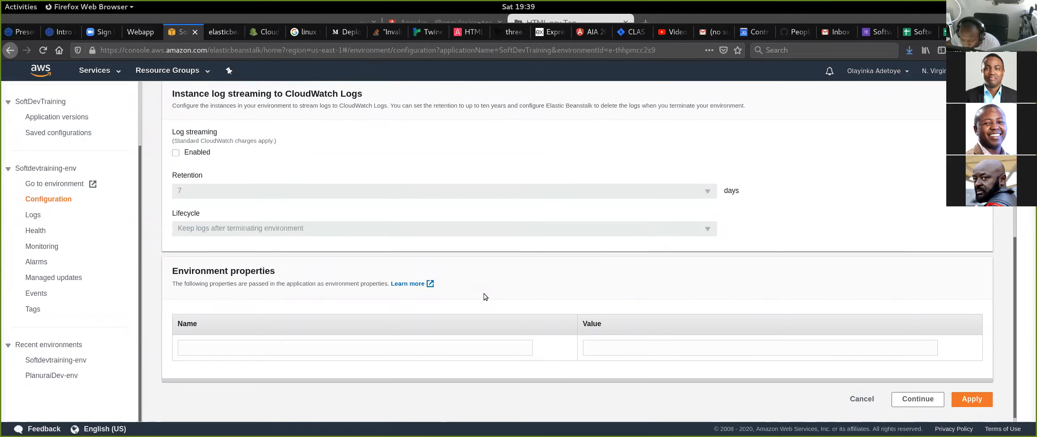
# - Add an environment property named PORT with the value 8082 and apply the configuration
pyautogui.click(277, 342)
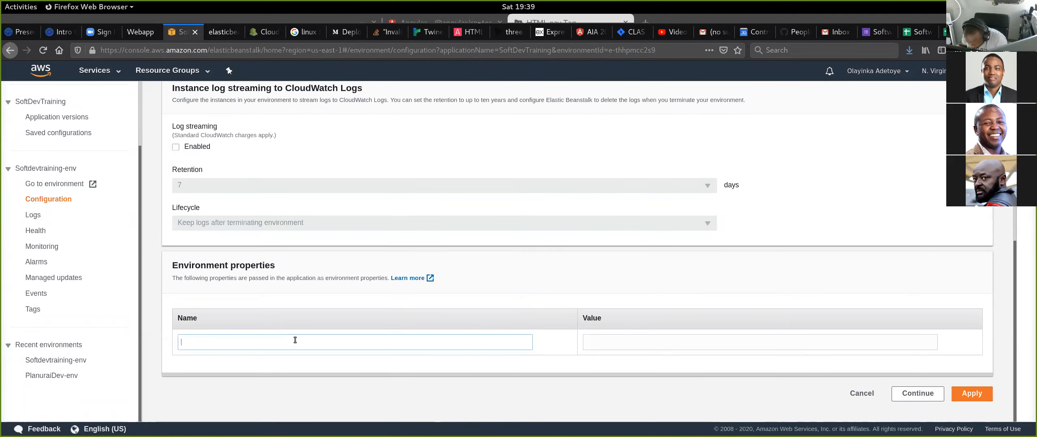
pyautogui.write('PORT')
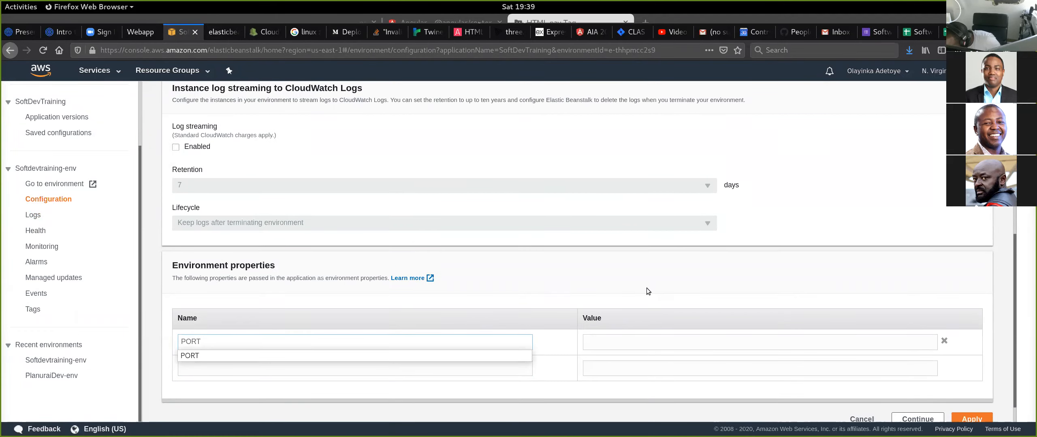
pyautogui.click(615, 342)
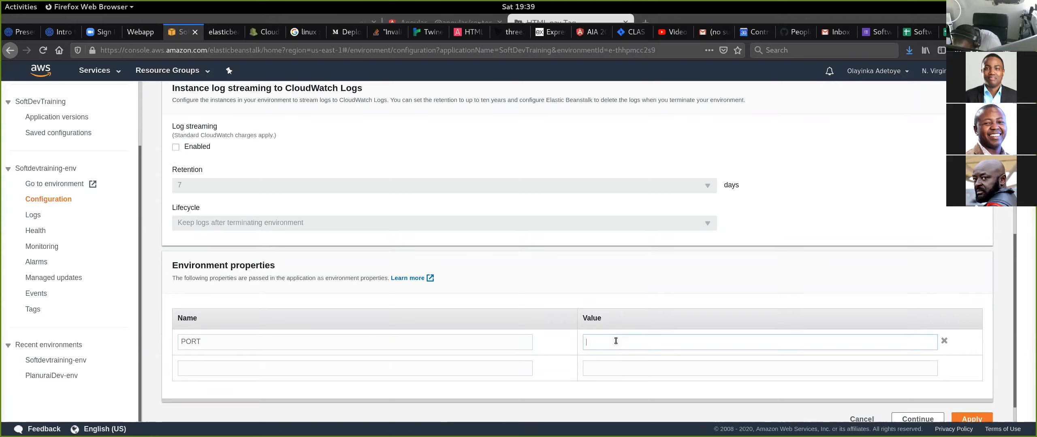
pyautogui.write('8082')
pyautogui.scroll(-1, 941, 298)
pyautogui.click(971, 394)
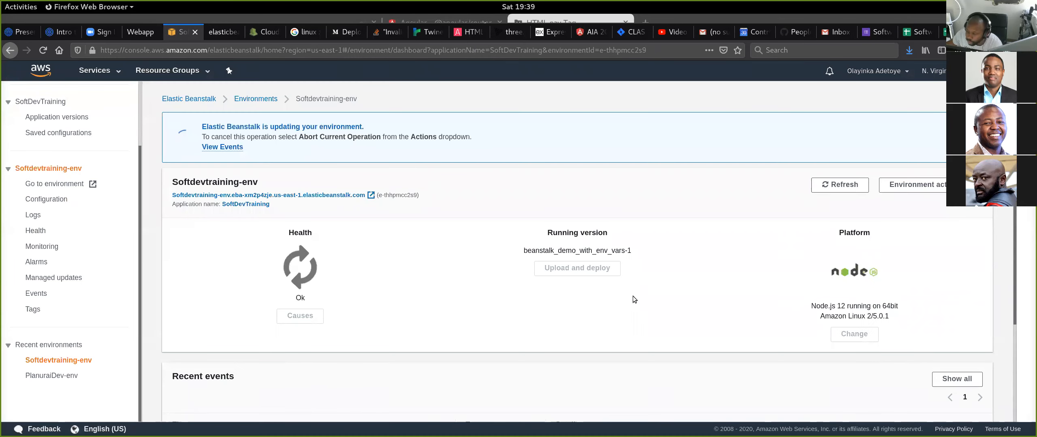
# - Monitor the environment's health and recent events while the configuration update is being applied
pyautogui.scroll(-3, 522, 227)
pyautogui.scroll(2, 490, 225)
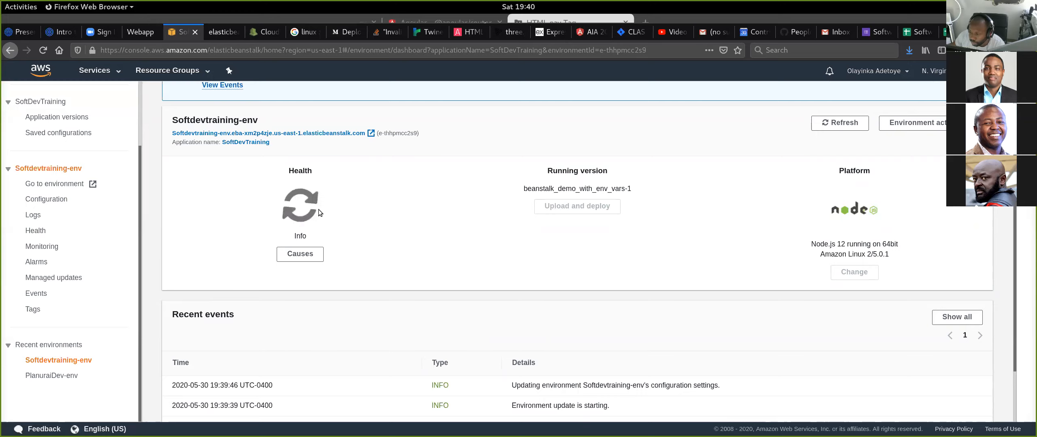
pyautogui.scroll(-2, 505, 207)
pyautogui.scroll(1, 505, 208)
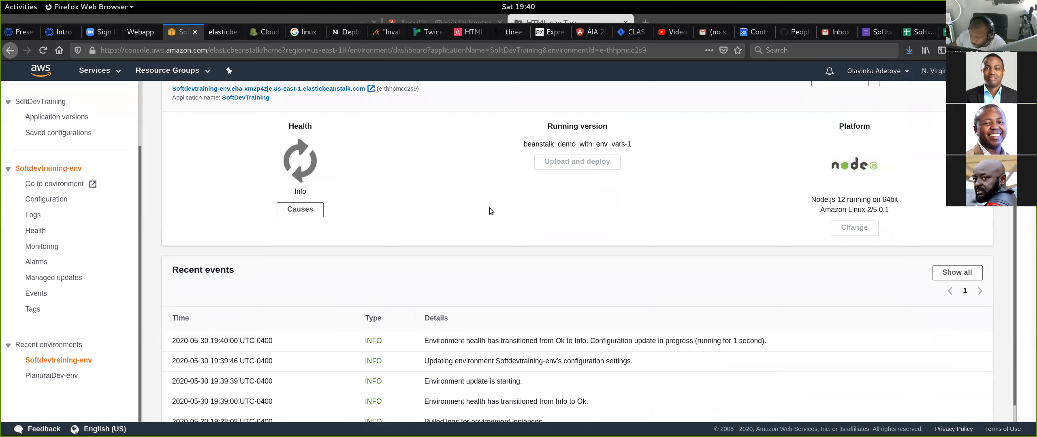
pyautogui.scroll(1, 488, 215)
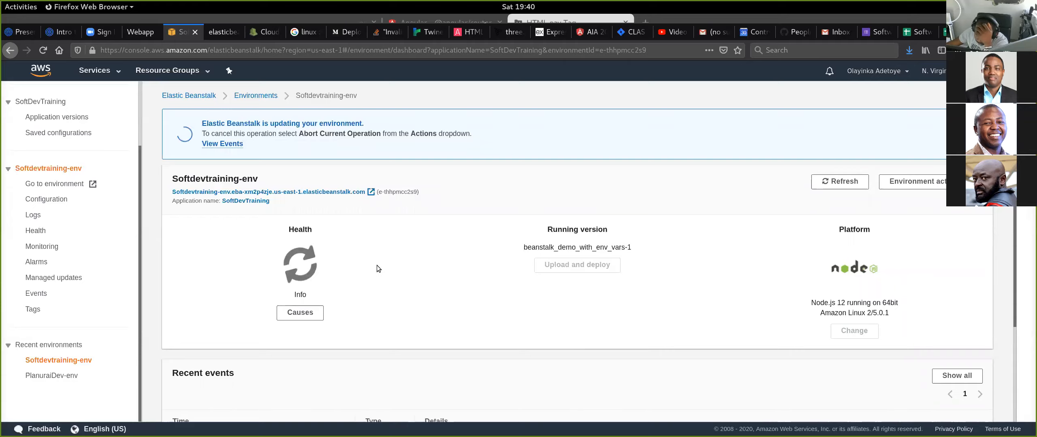
pyautogui.scroll(-5, 377, 266)
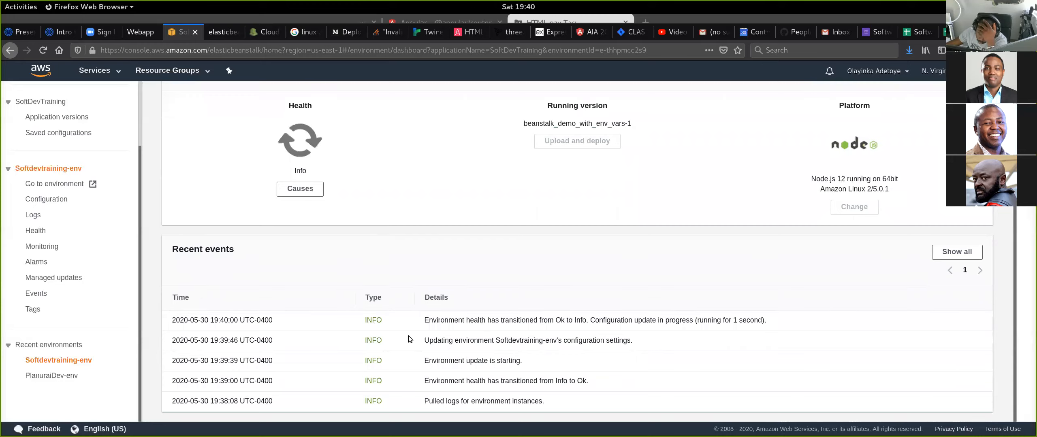
pyautogui.scroll(3, 408, 335)
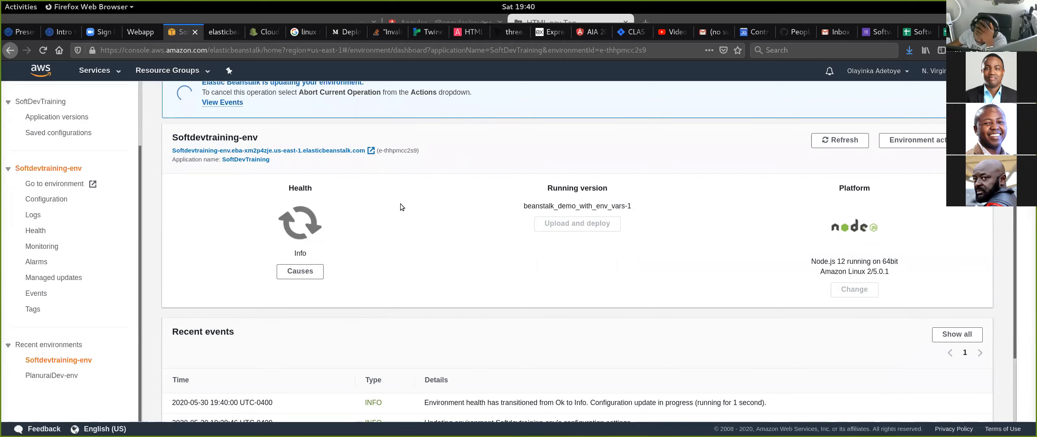
pyautogui.scroll(-3, 392, 251)
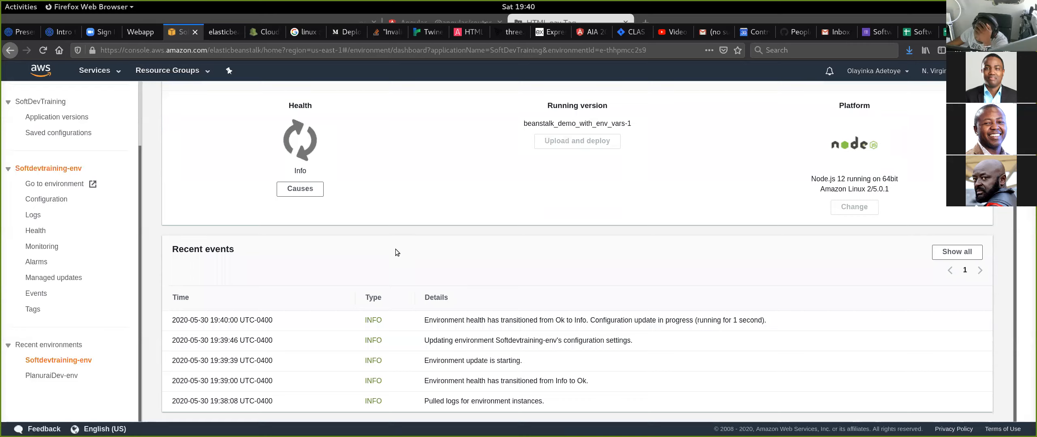
pyautogui.scroll(3, 396, 248)
pyautogui.scroll(2, 395, 249)
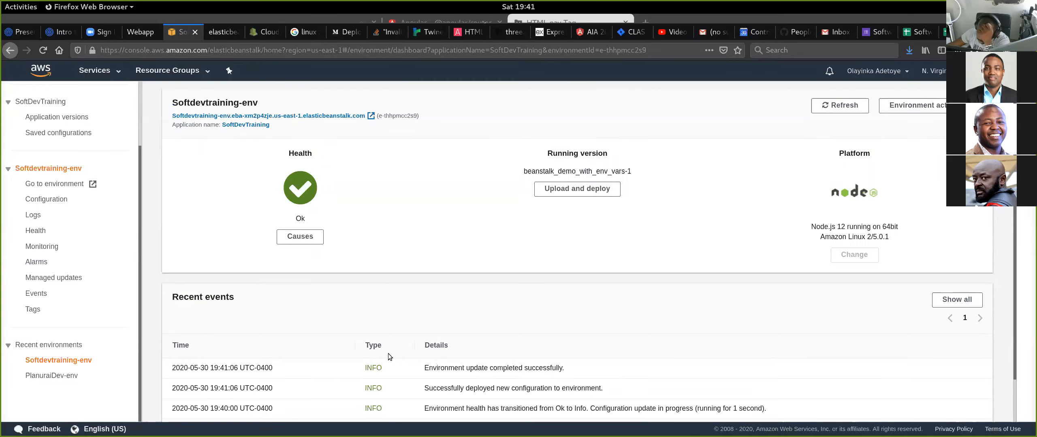
pyautogui.scroll(-2, 388, 357)
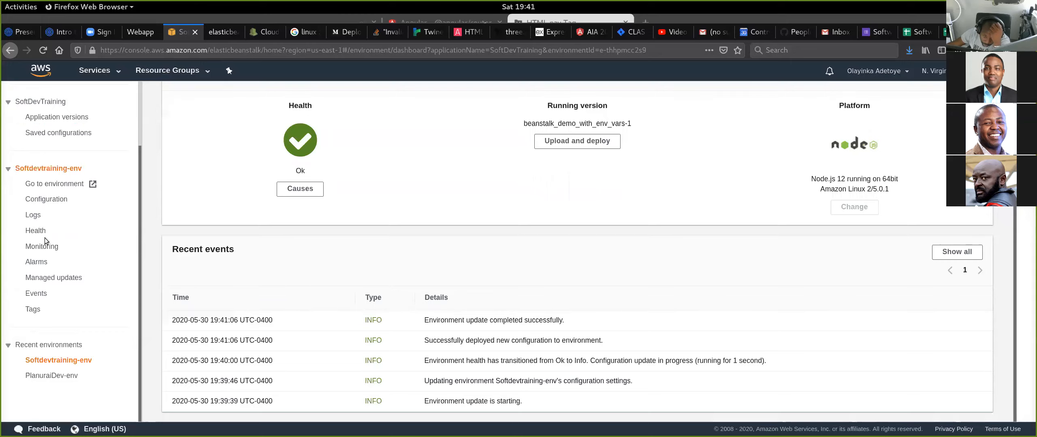
# - Request the last 100 lines of the environment's logs and open the newest log file
pyautogui.click(33, 215)
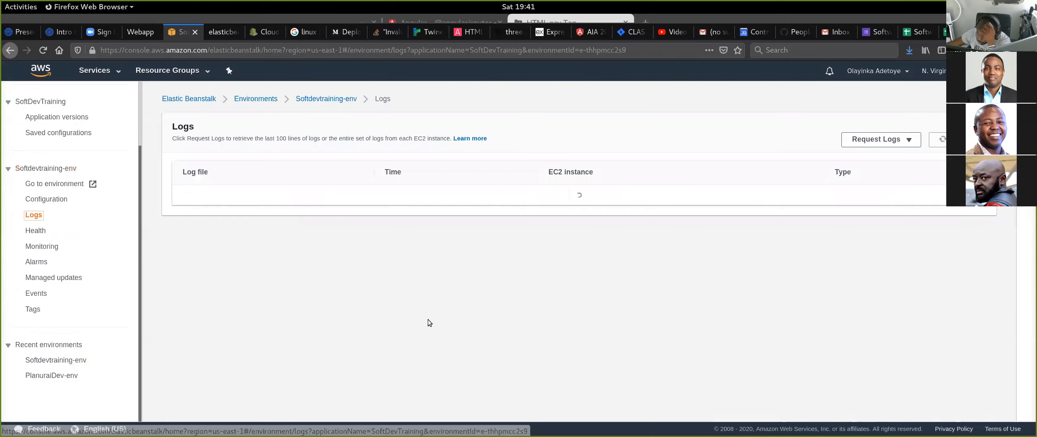
pyautogui.click(883, 142)
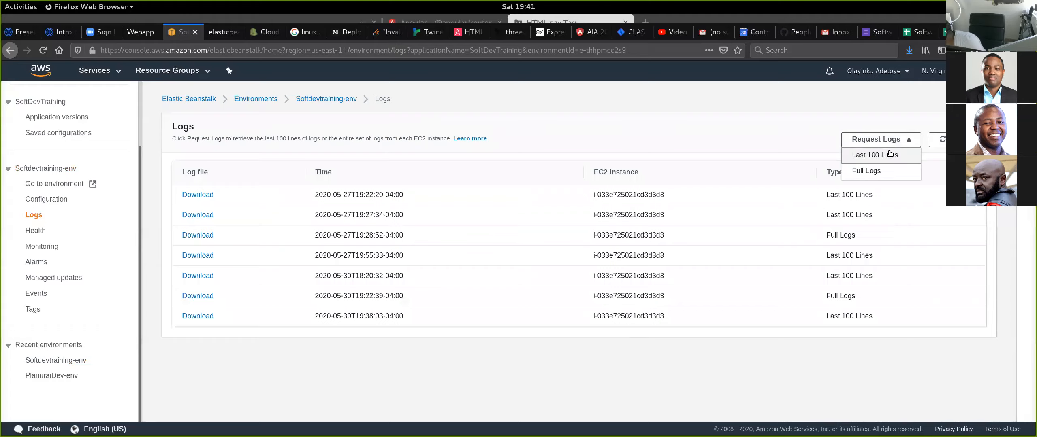
pyautogui.click(880, 157)
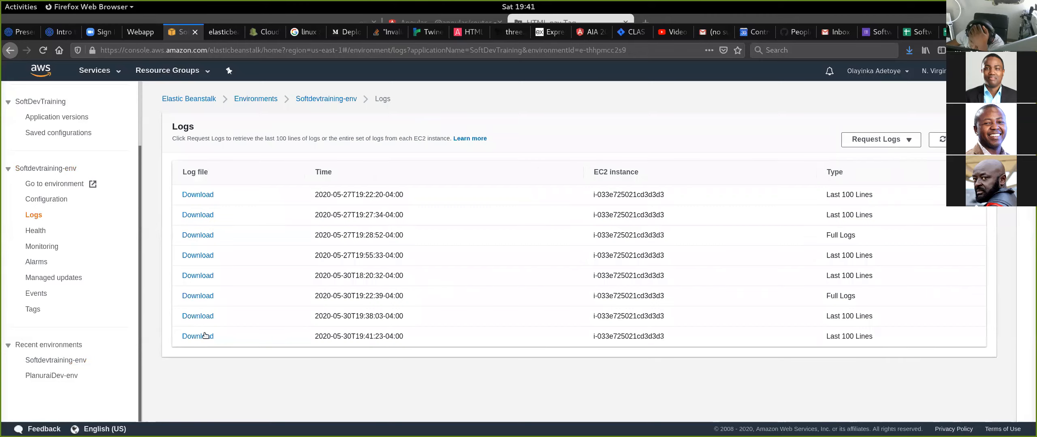
pyautogui.click(204, 339)
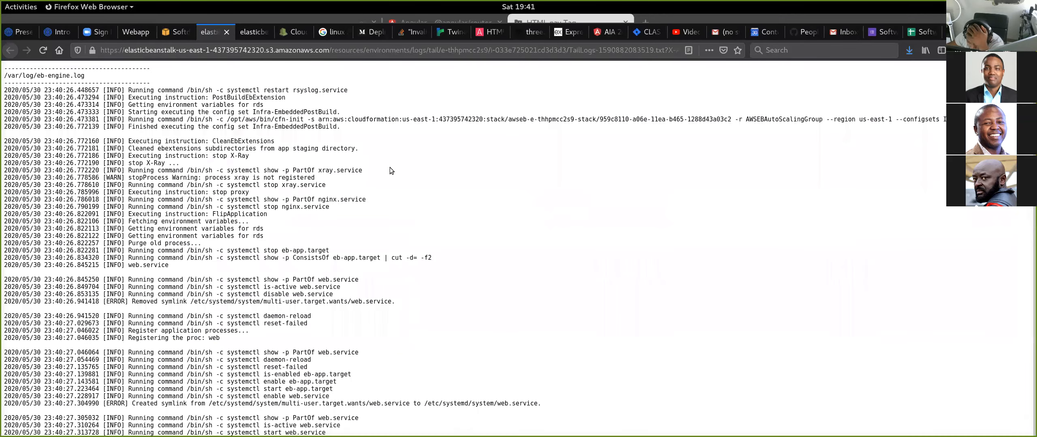
# - Read through the log to the latest server start line and highlight its port number and localhost address port
pyautogui.scroll(-10, 353, 134)
pyautogui.scroll(-10, 357, 151)
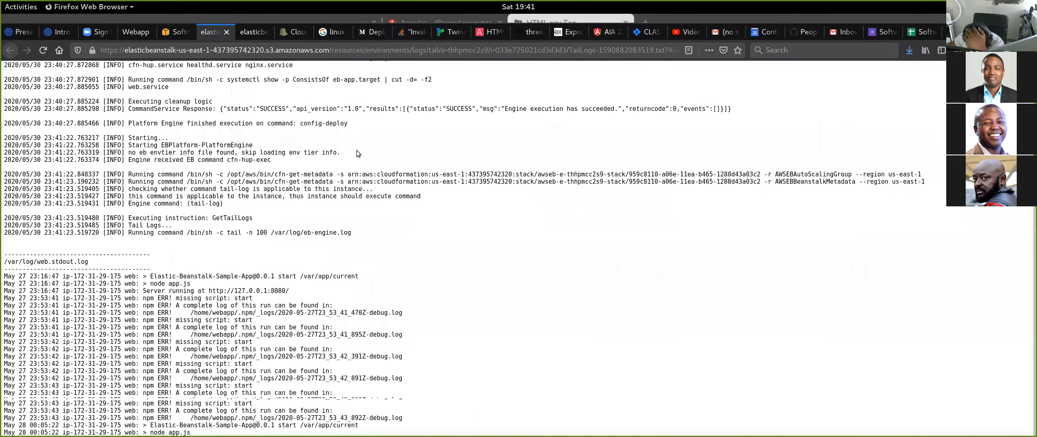
pyautogui.scroll(5, 356, 151)
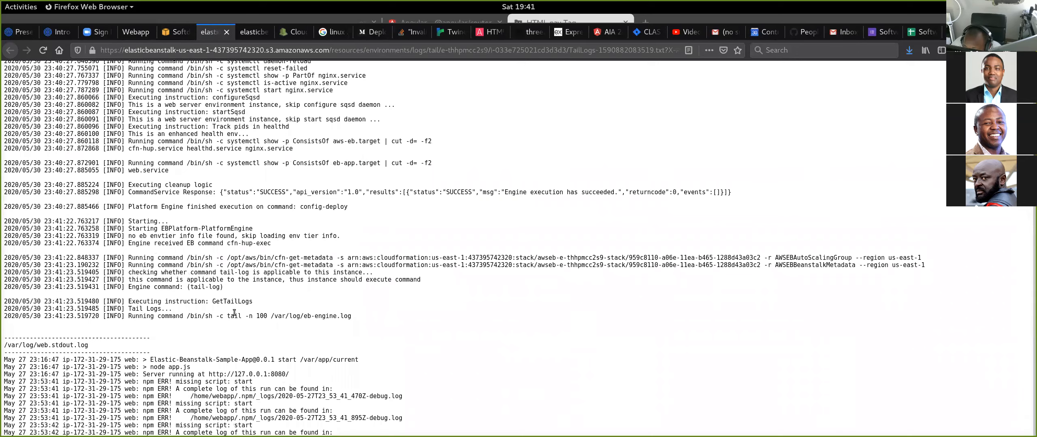
pyautogui.scroll(5, 233, 313)
pyautogui.scroll(-12, 234, 312)
pyautogui.scroll(-10, 234, 309)
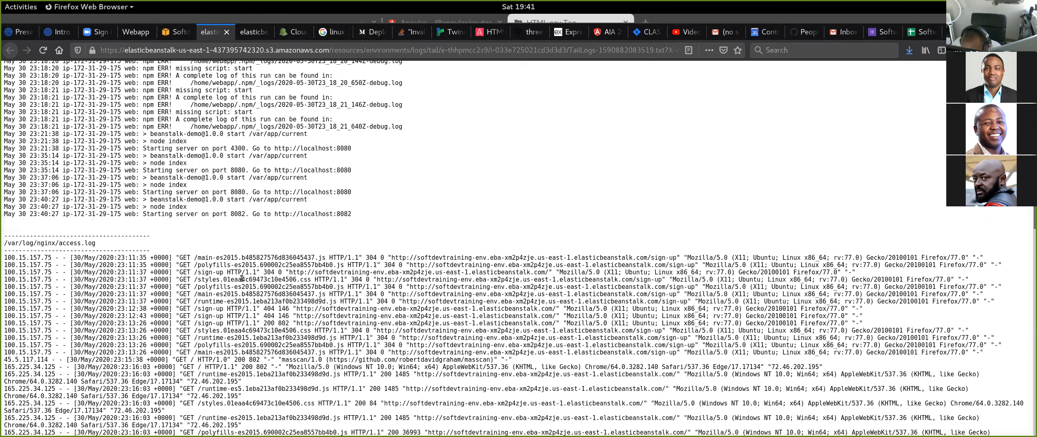
pyautogui.doubleClick(238, 214)
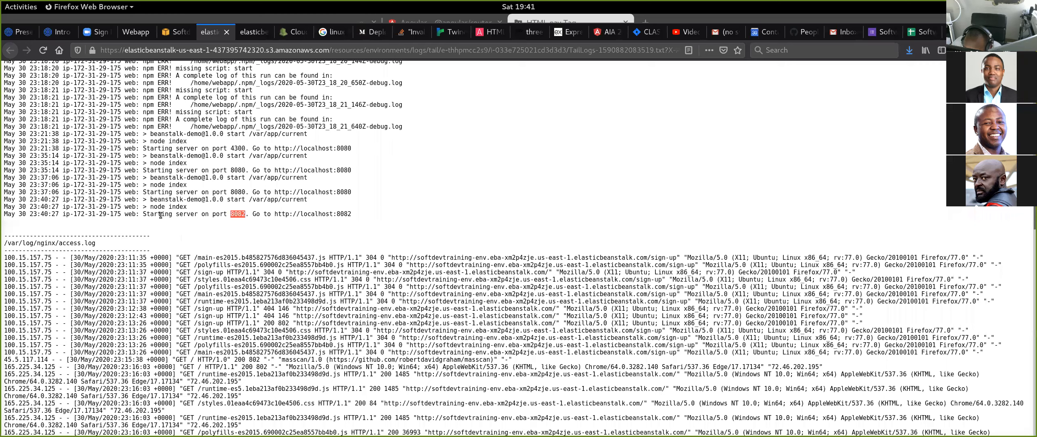
pyautogui.doubleClick(344, 215)
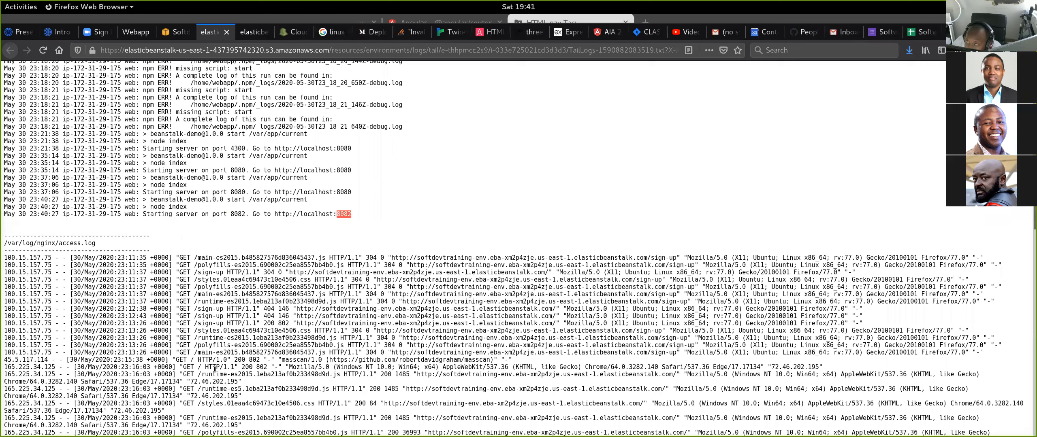
# - Open the deployed site from the Softdevtraining-env dashboard and reload it to check that it loads
pyautogui.click(179, 33)
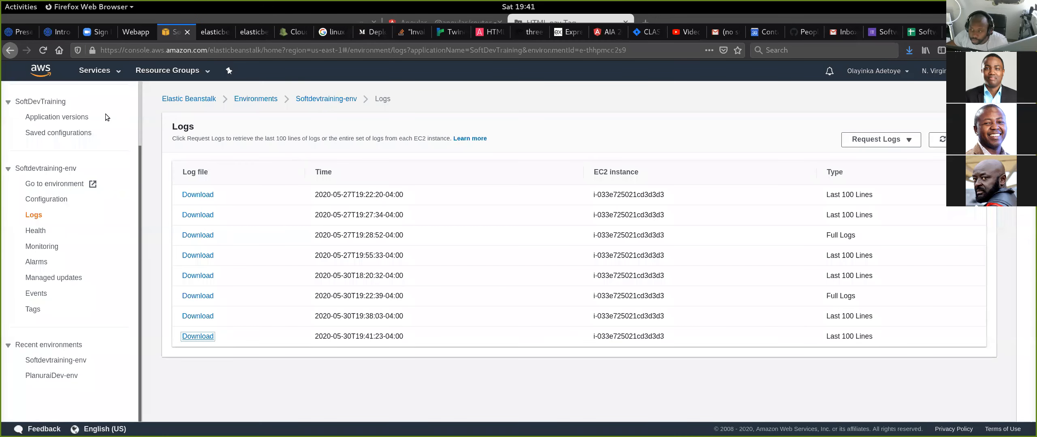
pyautogui.click(316, 100)
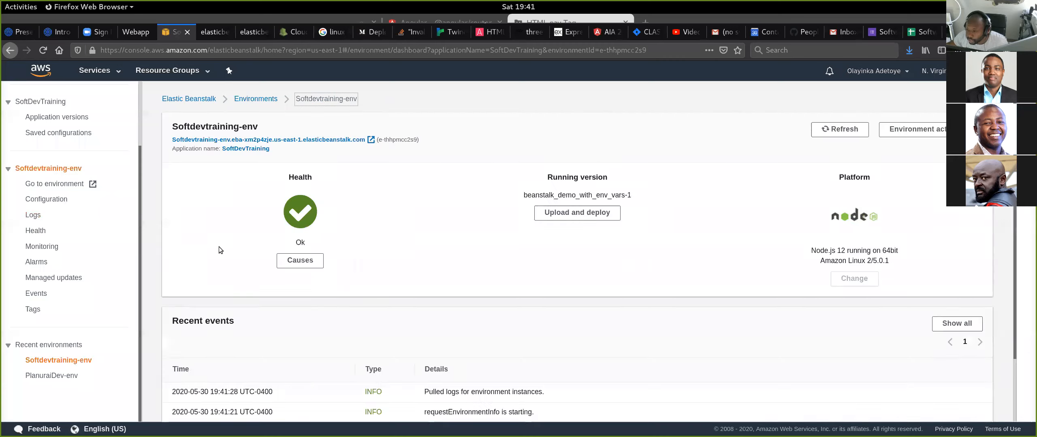
pyautogui.click(320, 140)
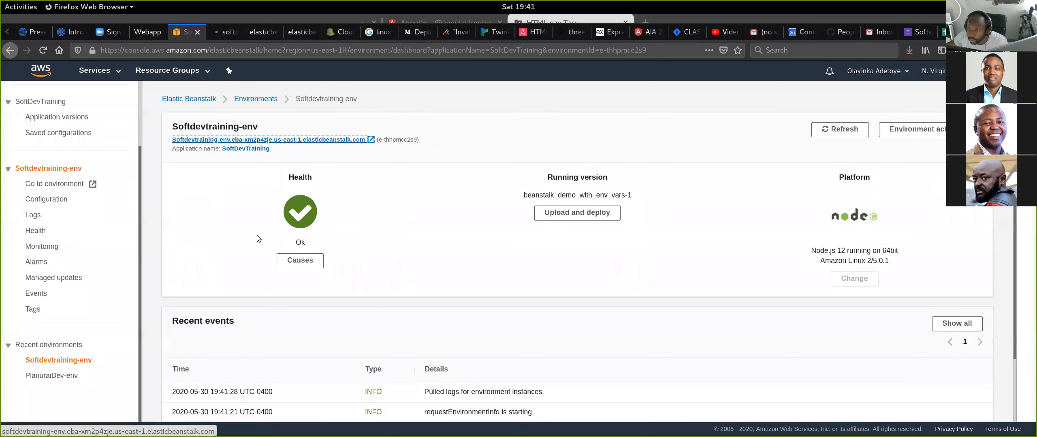
pyautogui.click(229, 32)
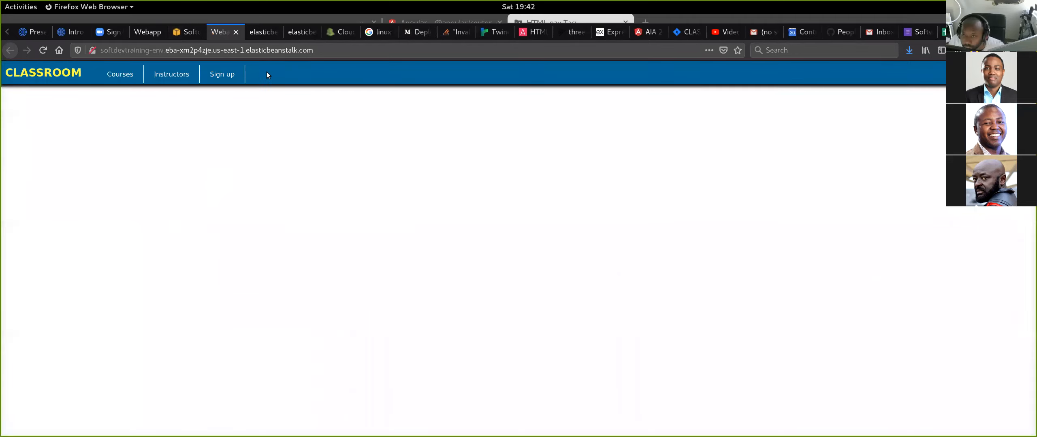
pyautogui.click(43, 51)
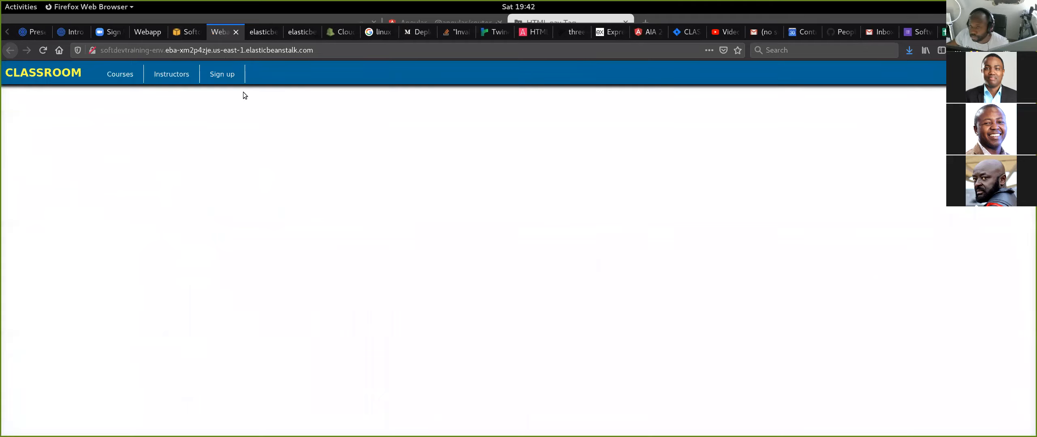
# - Go back to the newest log, highlight the entire latest server start line and close that log
pyautogui.click(183, 35)
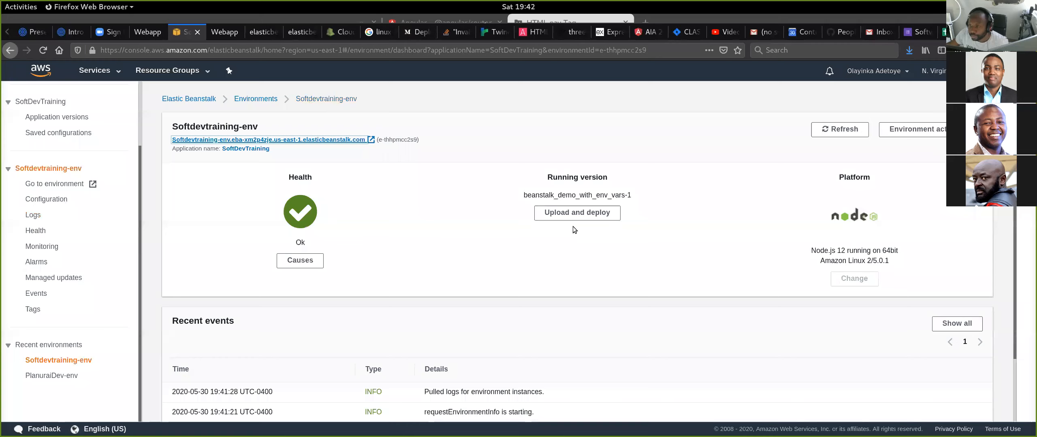
pyautogui.click(254, 35)
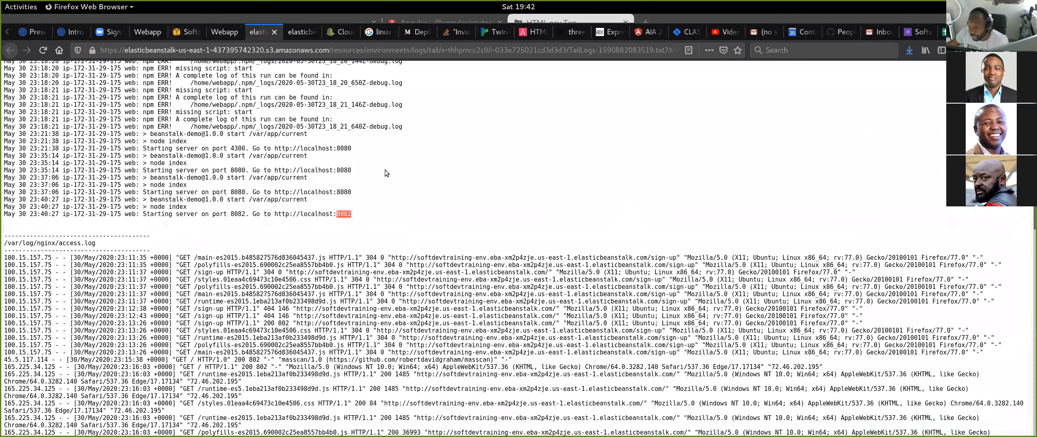
pyautogui.tripleClick(328, 214)
pyautogui.click(367, 218)
pyautogui.tripleClick(366, 214)
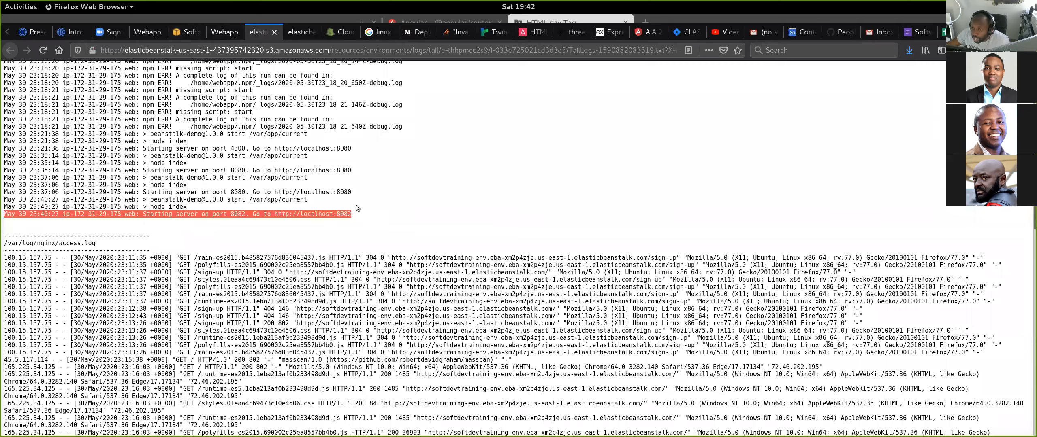
pyautogui.click(275, 34)
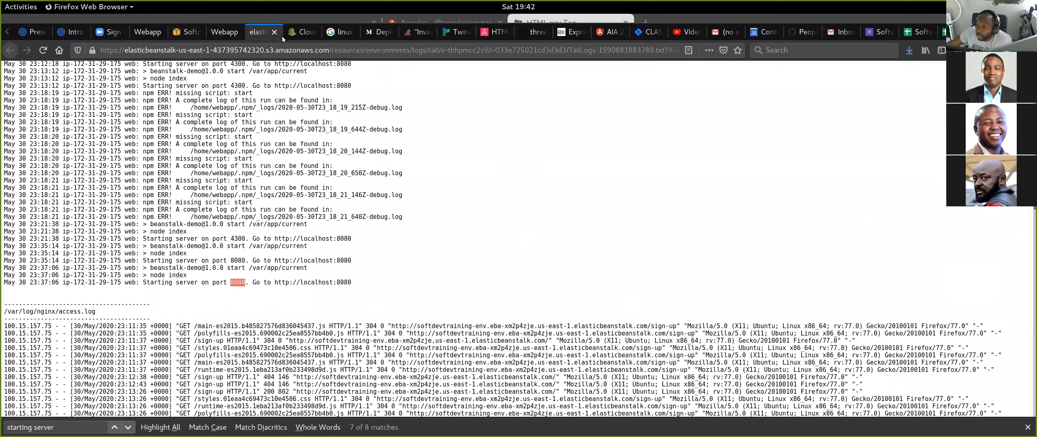
# - Close the log file, view the deployed site and go back to the Softdevtraining-env dashboard
pyautogui.click(277, 36)
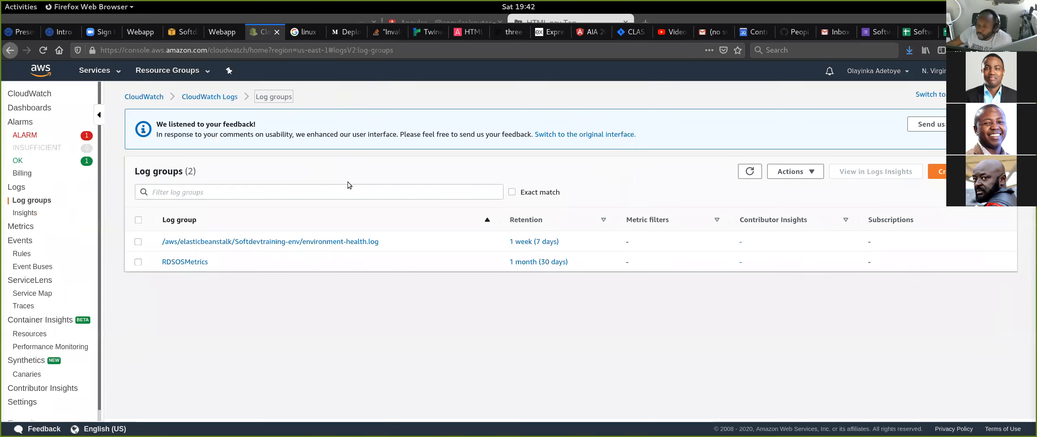
pyautogui.click(225, 34)
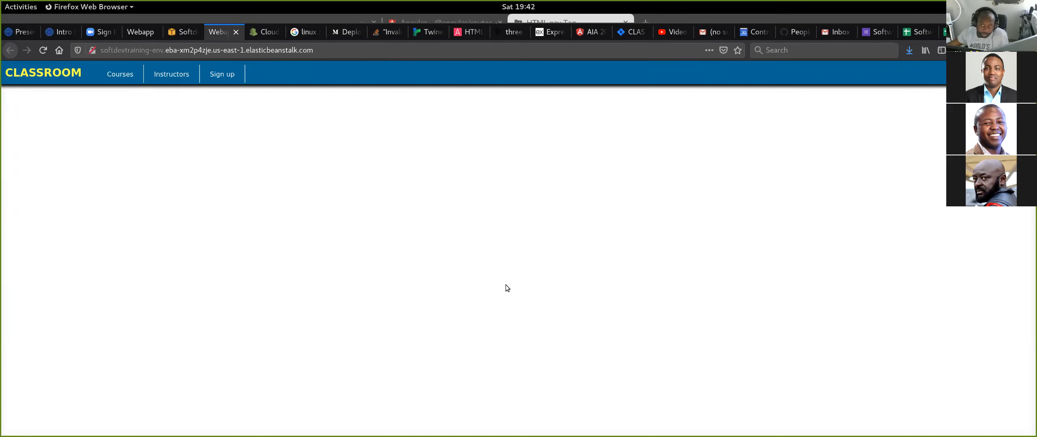
pyautogui.click(180, 37)
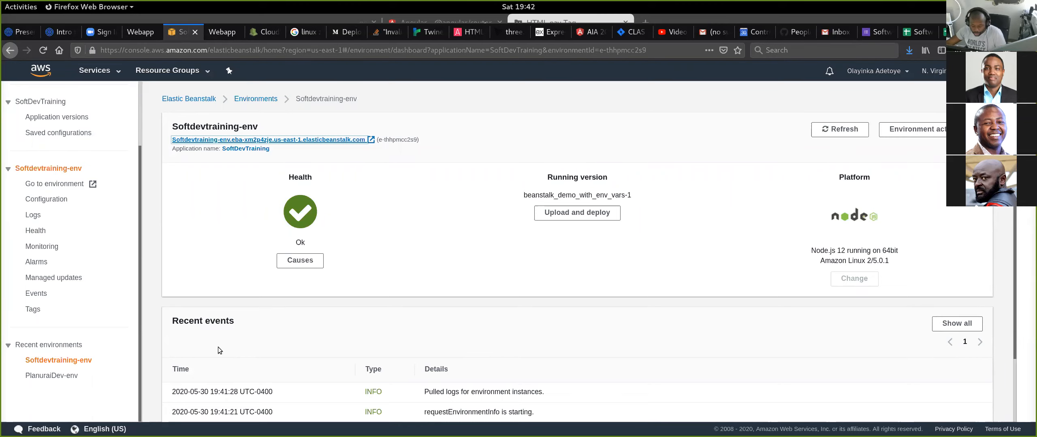
# - Switch to the terminal and bring the suspended vim session of index.js back to the foreground with fg
pyautogui.hotkey('alt', 'Tab')
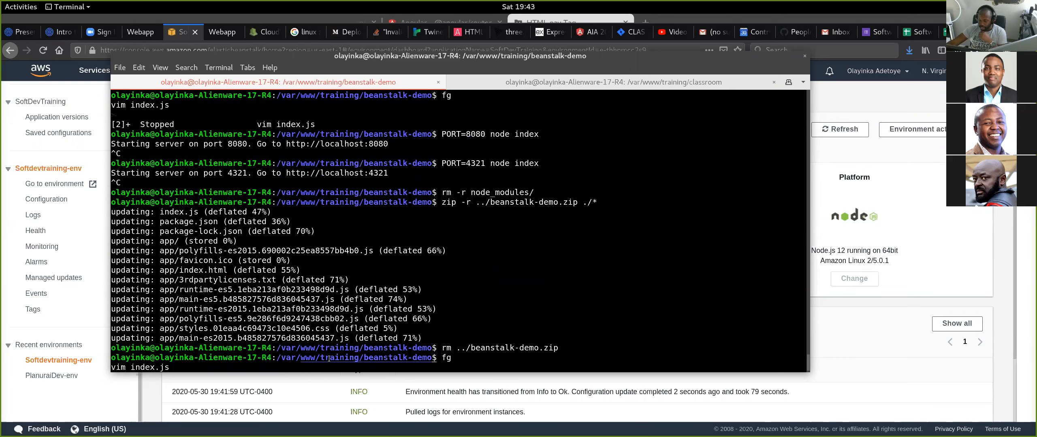
pyautogui.press('Return')
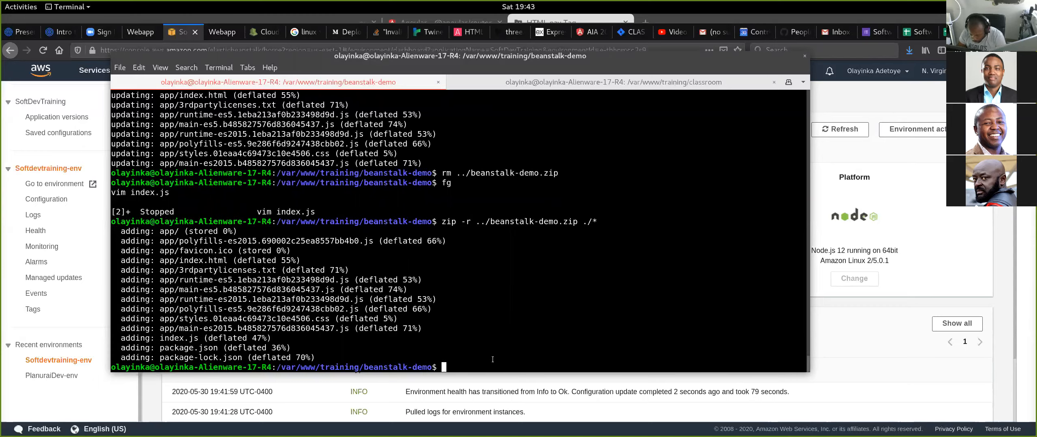
pyautogui.write('fg')
pyautogui.press('Return')
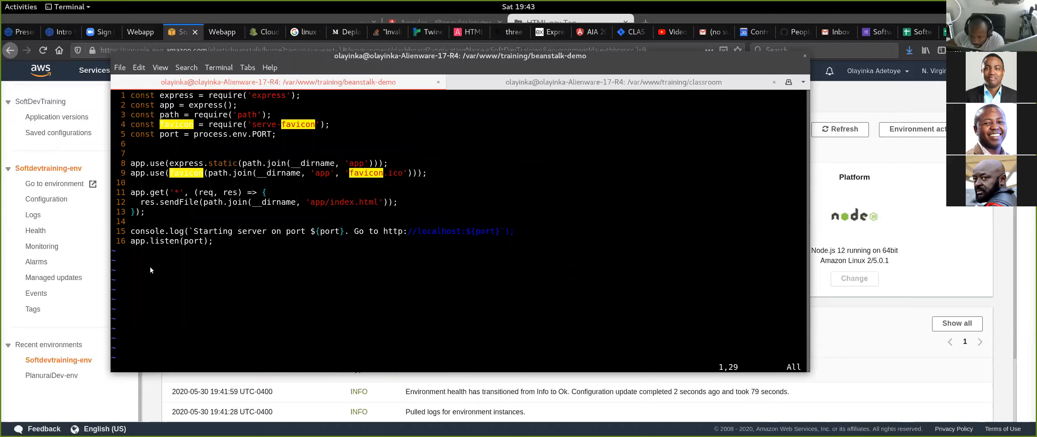
# - Highlight the console.log startup message on line 15 of index.js and examine it with the app.listen line below
pyautogui.press('1')
pyautogui.press('5')
pyautogui.hotkey('shift', 'g')
pyautogui.hotkey('shift', 'v')
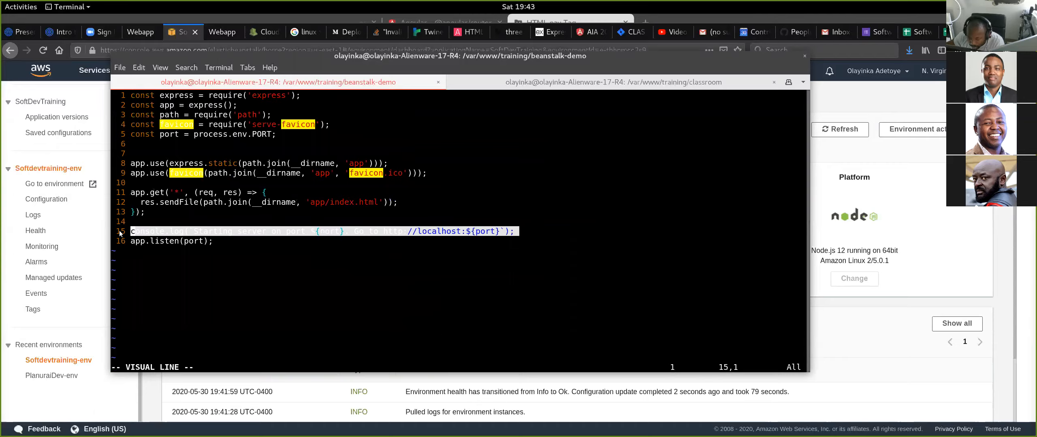
pyautogui.click(425, 287)
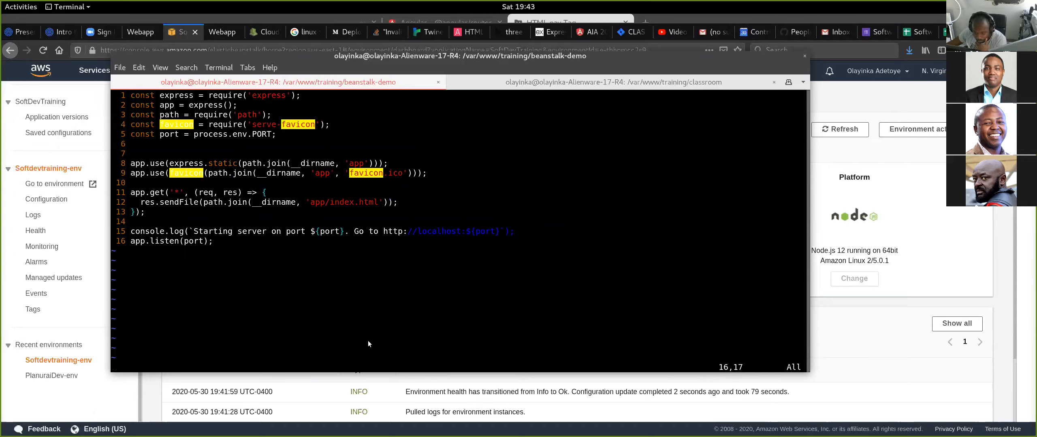
pyautogui.click(127, 232)
pyautogui.hotkey('shift', 'v')
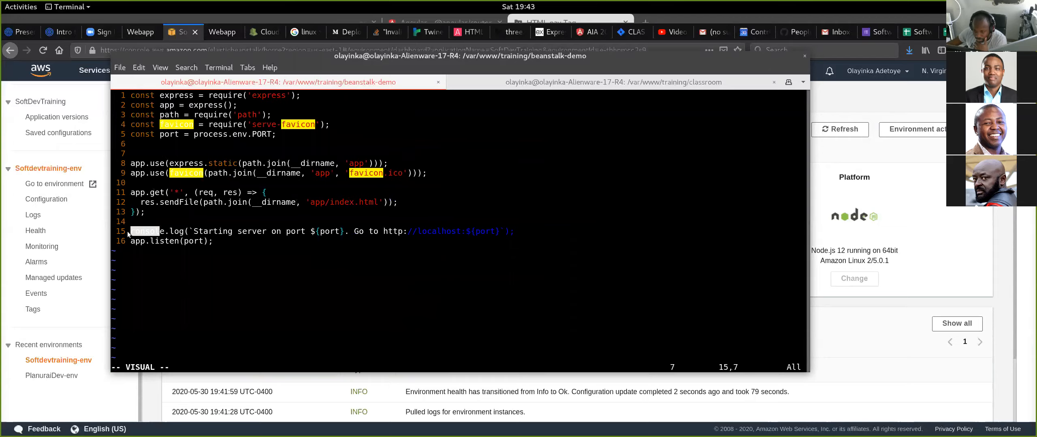
pyautogui.click(262, 252)
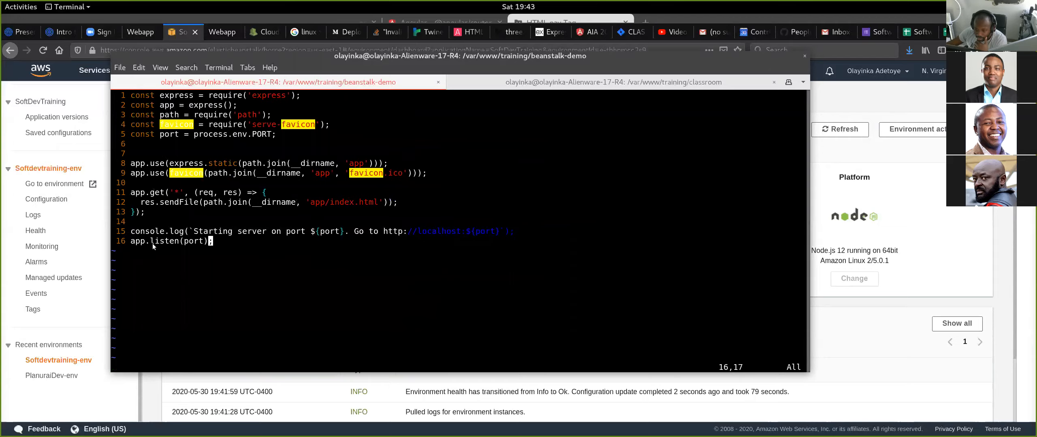
pyautogui.doubleClick(142, 236)
pyautogui.click(122, 236)
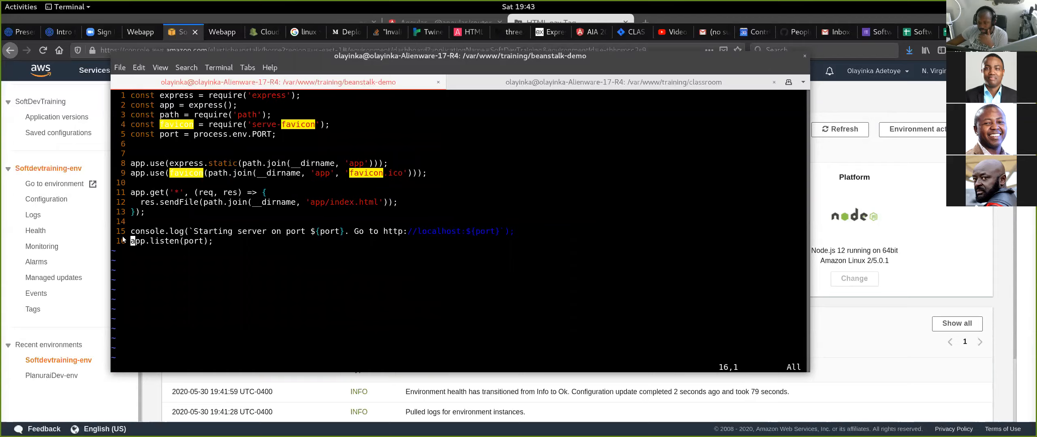
pyautogui.doubleClick(132, 240)
pyautogui.click(286, 247)
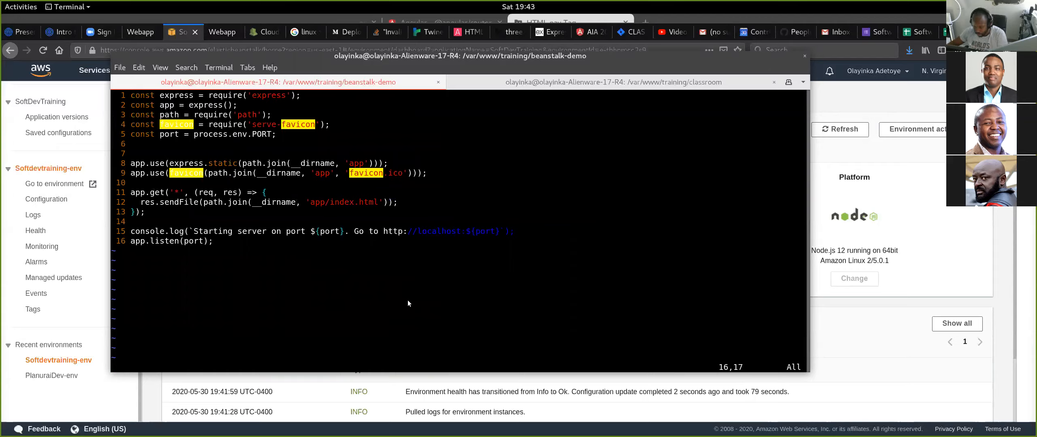
pyautogui.press('Escape')
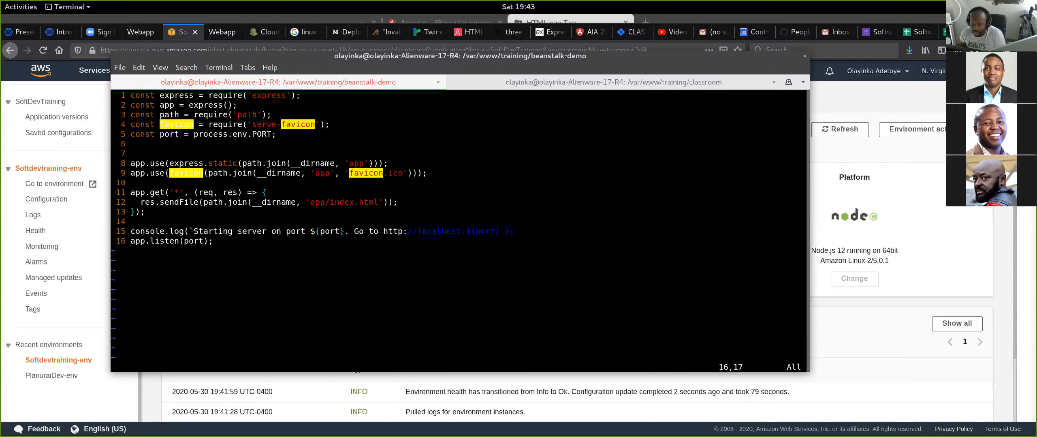
# - Suspend the index.js editing session and open ../classroom/connection.js in vim
pyautogui.hotkey('ctrl', 'z')
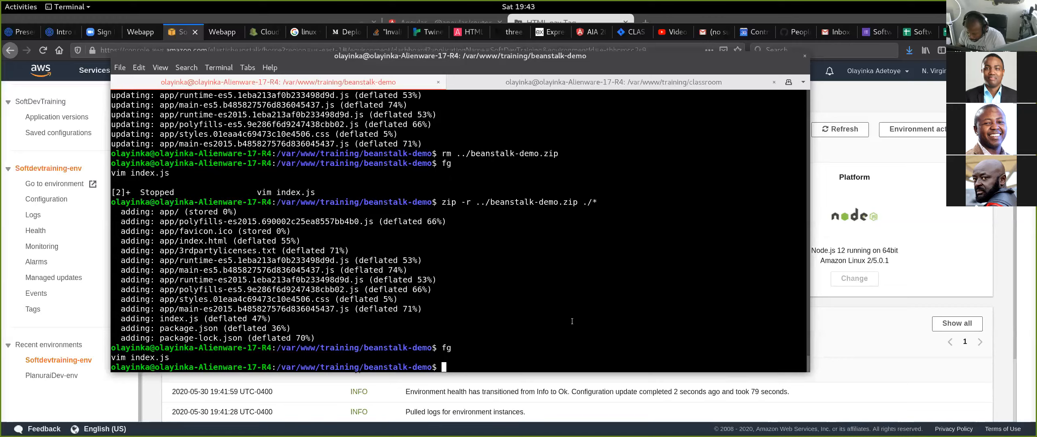
pyautogui.write('vim ../')
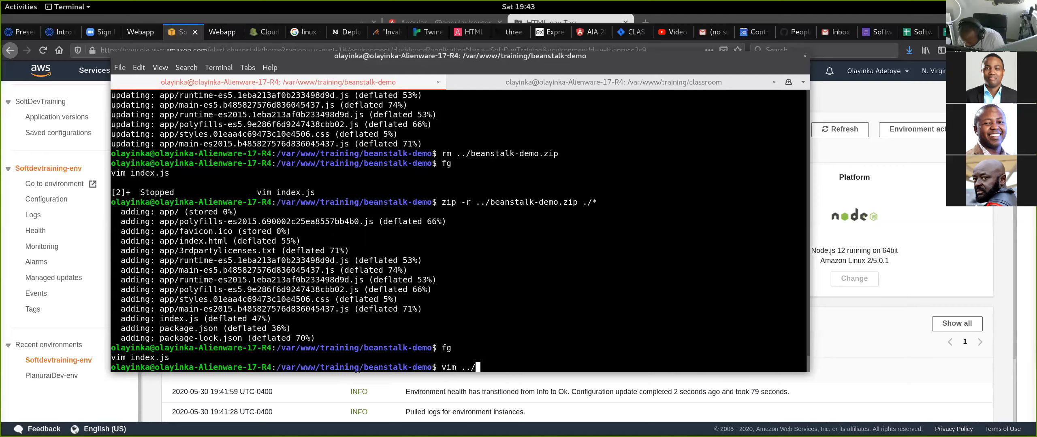
pyautogui.write('classroom/connect')
pyautogui.press('Tab')
pyautogui.press('Return')
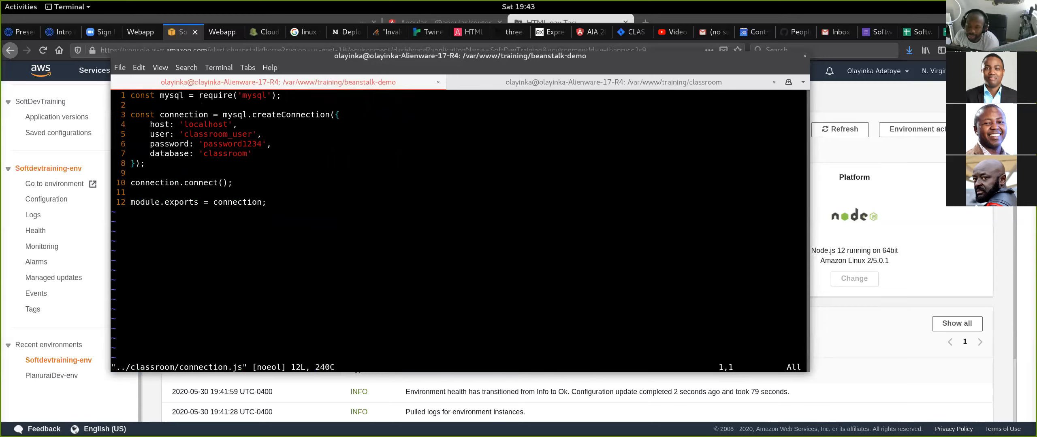
# - Highlight the createConnection block in connection.js and its host, user, password and database lines to review the database settings
pyautogui.press('j')
pyautogui.press('j')
pyautogui.press('j')
pyautogui.press('j')
pyautogui.press('j')
pyautogui.press('j')
pyautogui.press('j')
pyautogui.press('j')
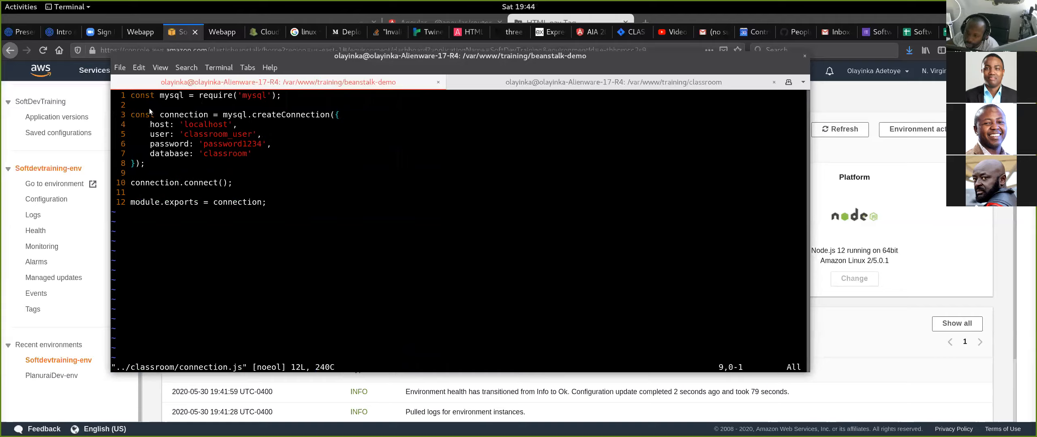
pyautogui.moveTo(188, 127); pyautogui.dragTo(377, 159)
pyautogui.click(352, 154)
pyautogui.moveTo(143, 163); pyautogui.dragTo(131, 115)
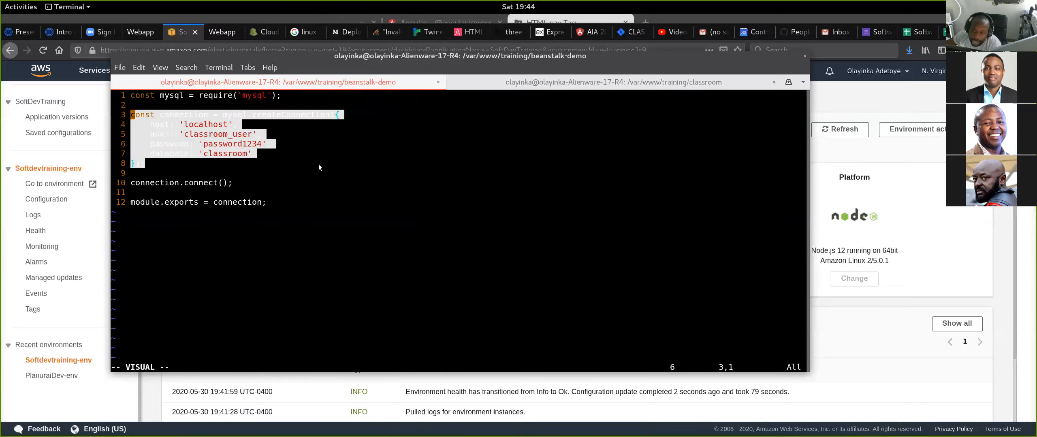
pyautogui.moveTo(271, 154); pyautogui.dragTo(105, 130)
pyautogui.press('k')
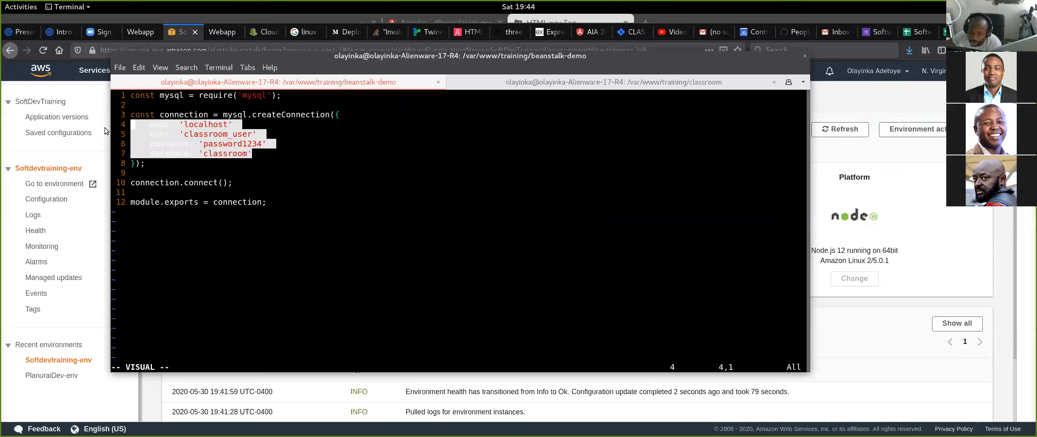
pyautogui.click(285, 144)
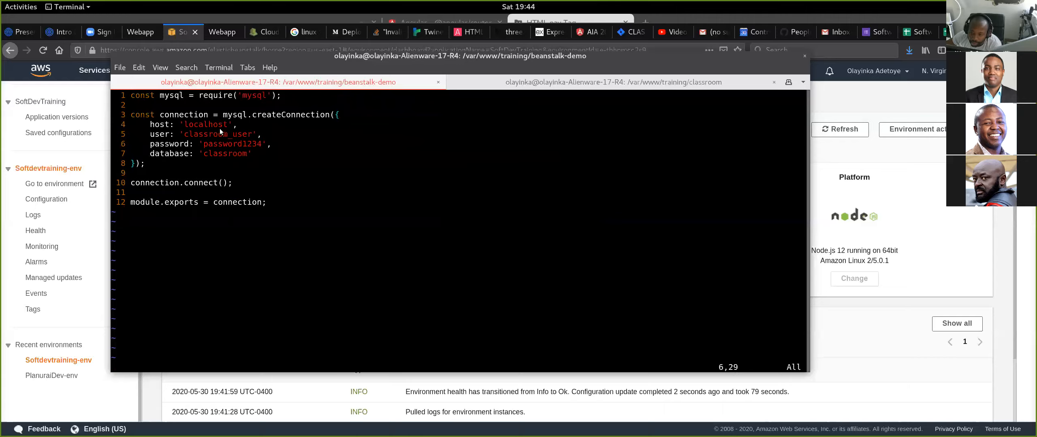
pyautogui.click(251, 154)
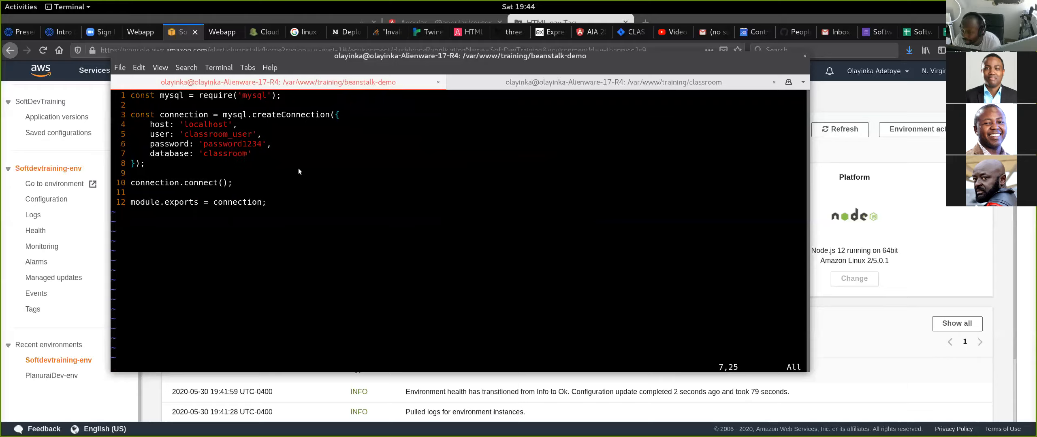
pyautogui.press('Up')
pyautogui.press('Up')
pyautogui.press('Up')
pyautogui.press('Up')
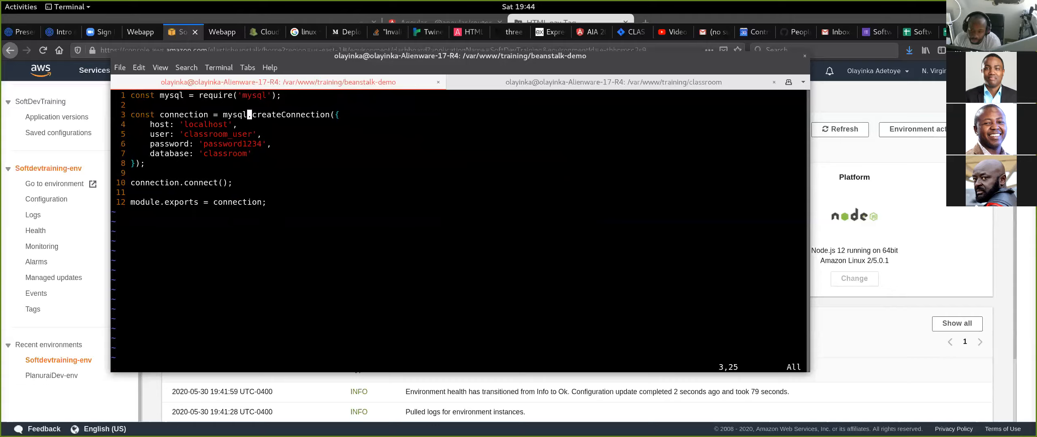
pyautogui.press('Down')
pyautogui.press('Down')
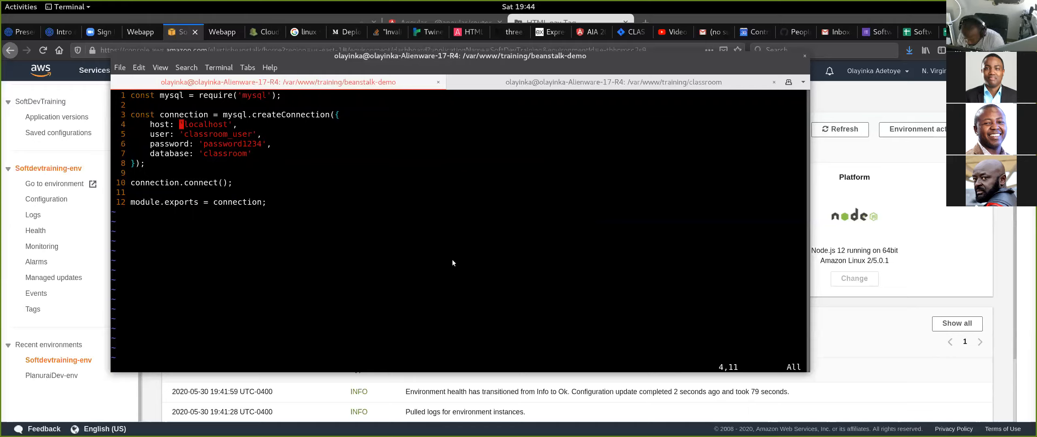
pyautogui.write('pcwss')
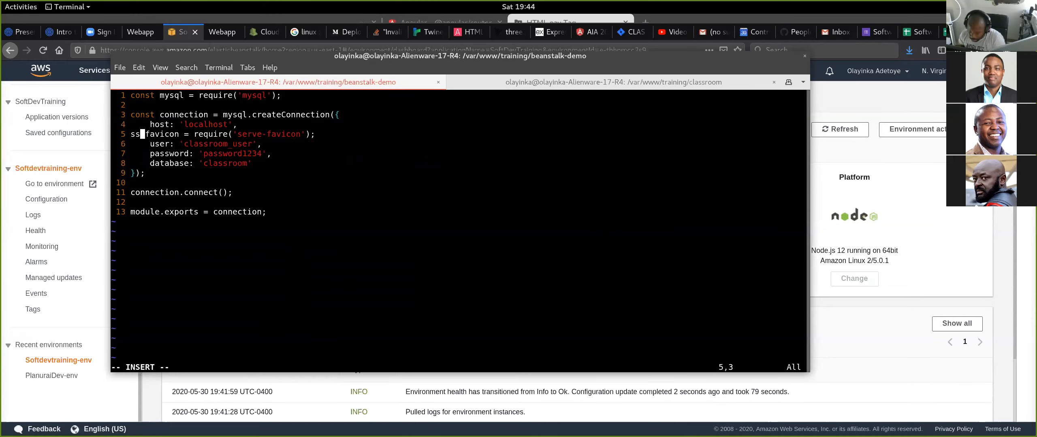
pyautogui.press('Escape')
pyautogui.press('u')
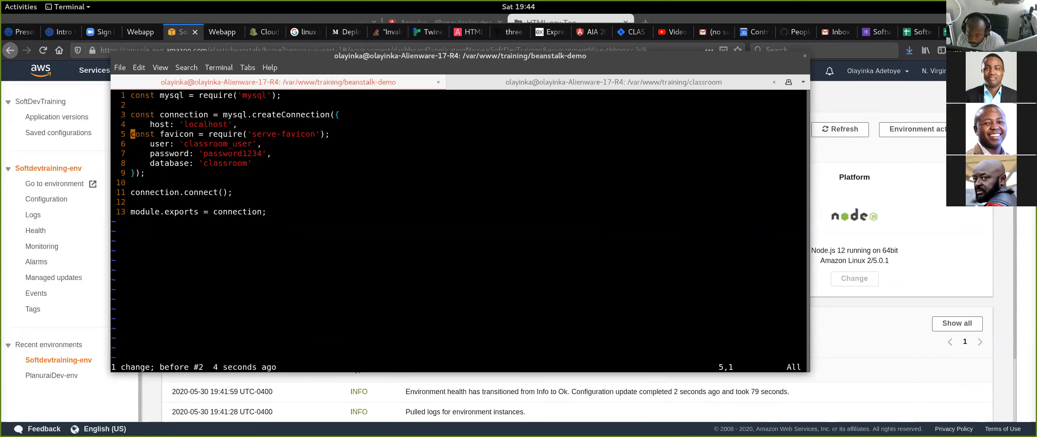
pyautogui.press('u')
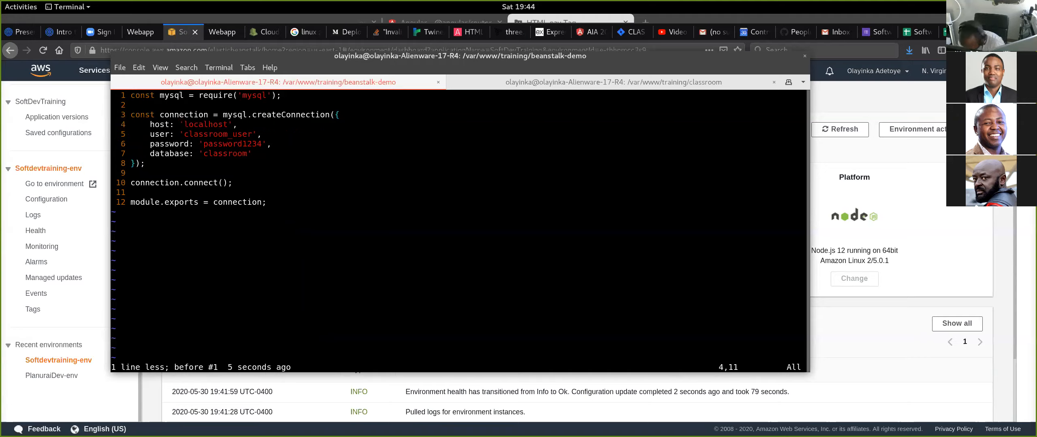
# - Try inserting process.env.DB_HOST at the host value in connection.js, undo the insertion and quit the file
pyautogui.write('iprocess.env')
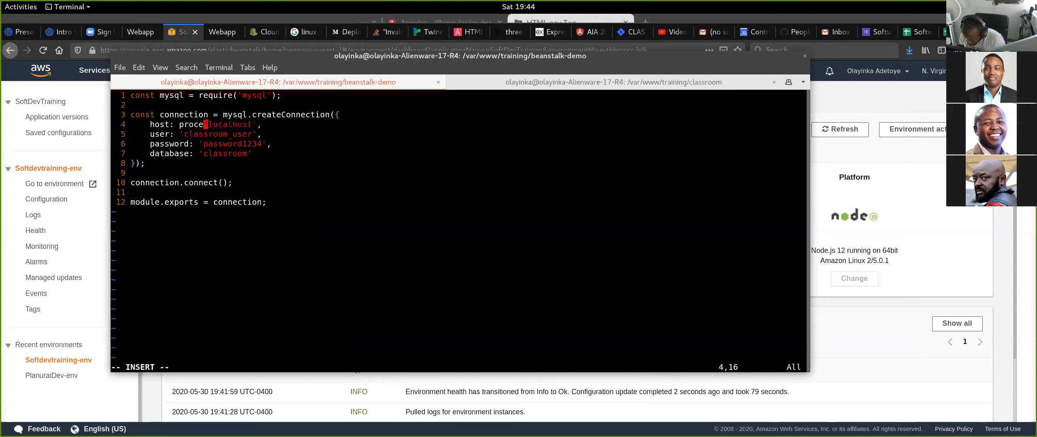
pyautogui.write('.env.')
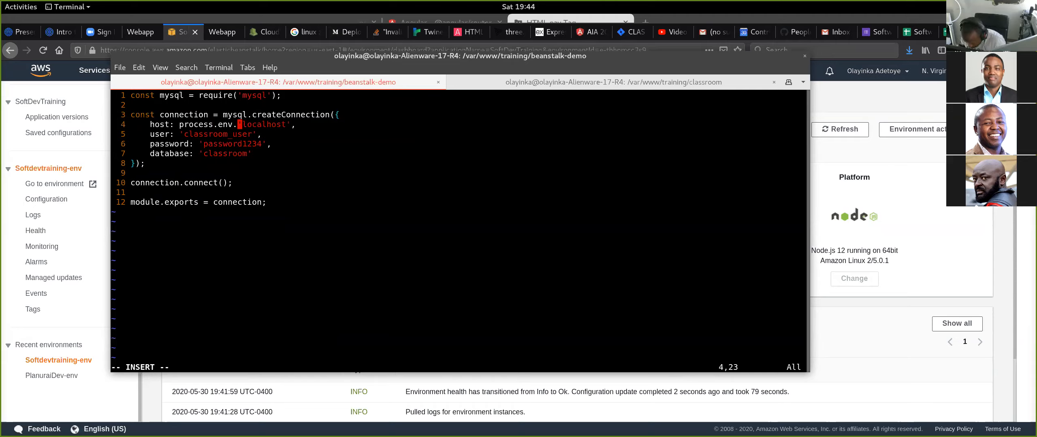
pyautogui.write('DB_HOST')
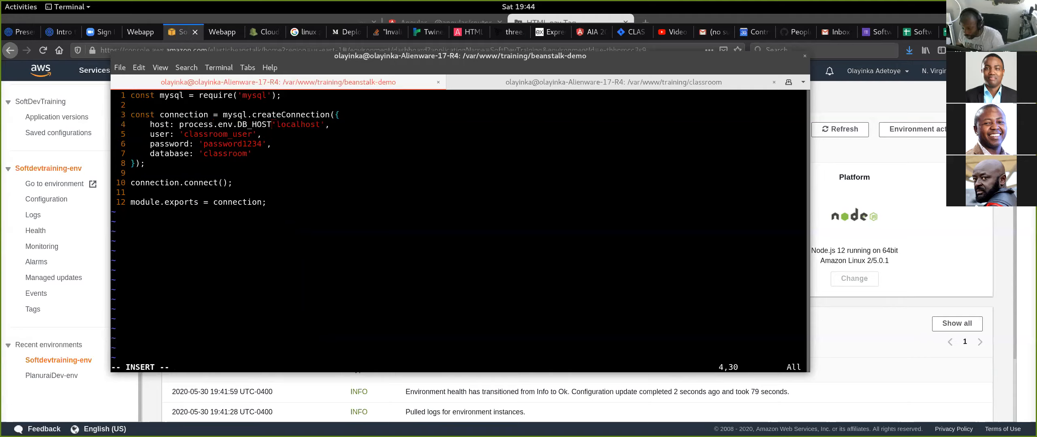
pyautogui.press('Escape')
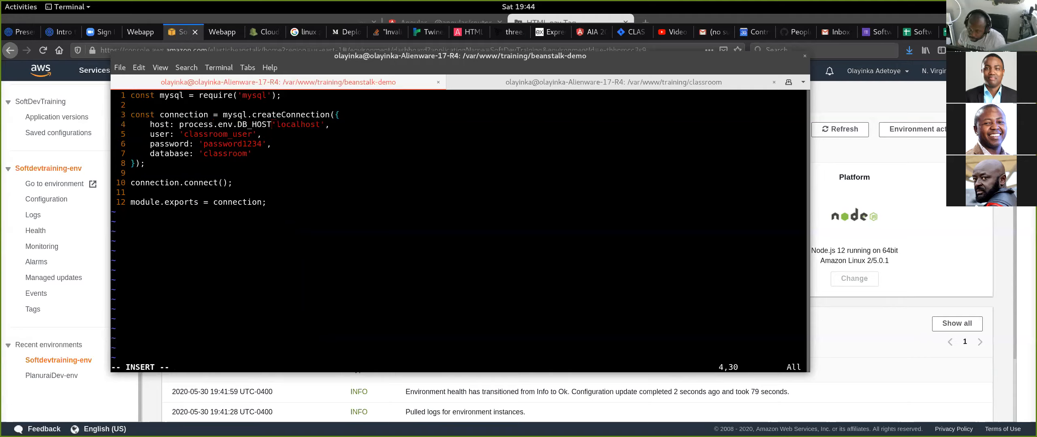
pyautogui.press('u')
pyautogui.press('Escape')
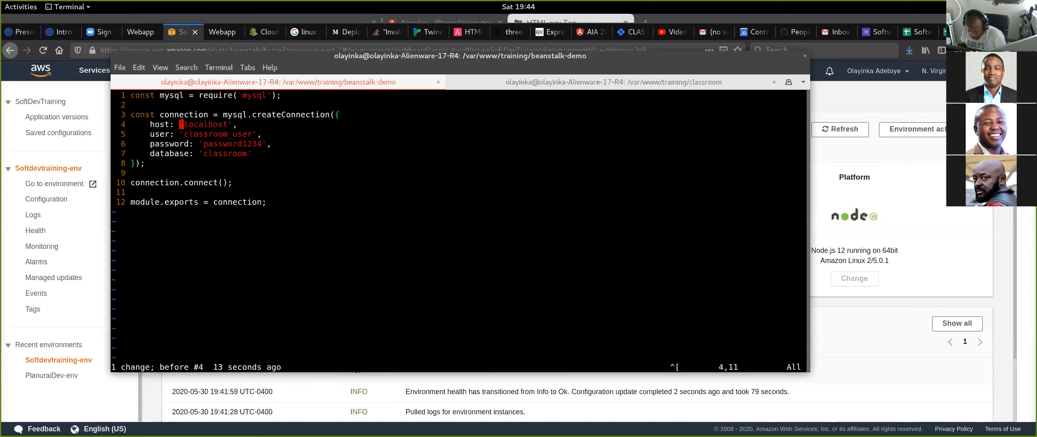
pyautogui.write(':q')
pyautogui.press('Return')
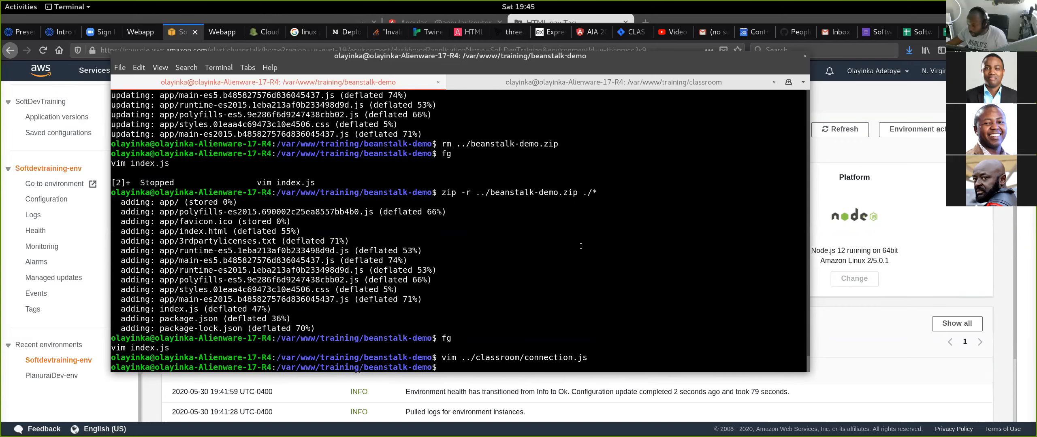
# - Switch to Firefox, look through the environment's recent events and open its logs page
pyautogui.hotkey('alt', 'Tab')
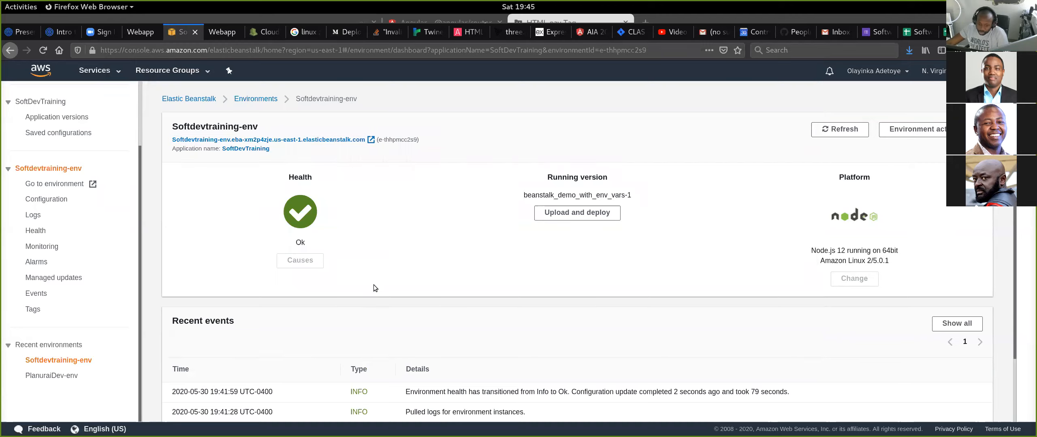
pyautogui.scroll(-2, 374, 285)
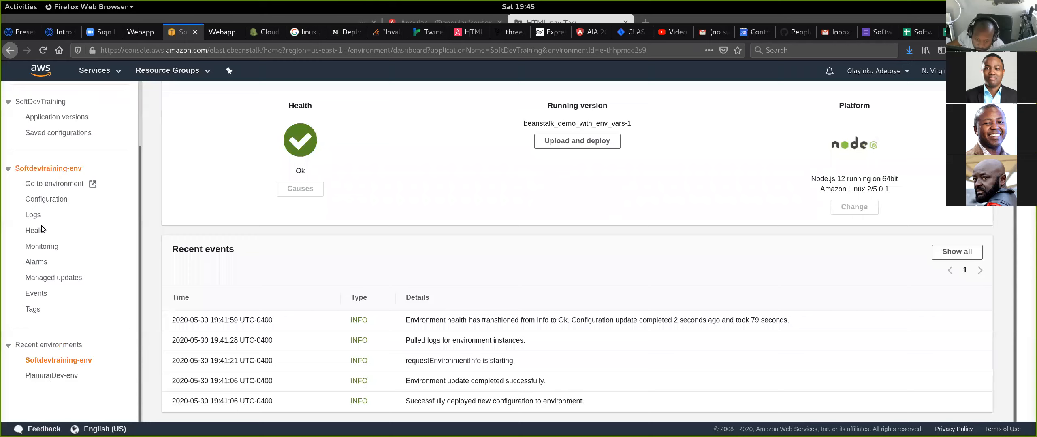
pyautogui.click(33, 215)
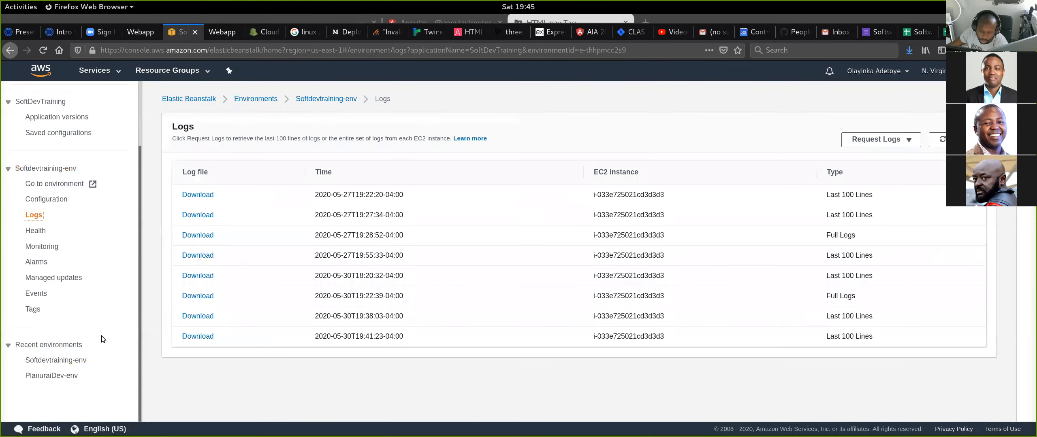
# - Open the Instances settings in the Softdevtraining-env configuration and review the monitoring, root volume and EC2 security group sections
pyautogui.click(61, 200)
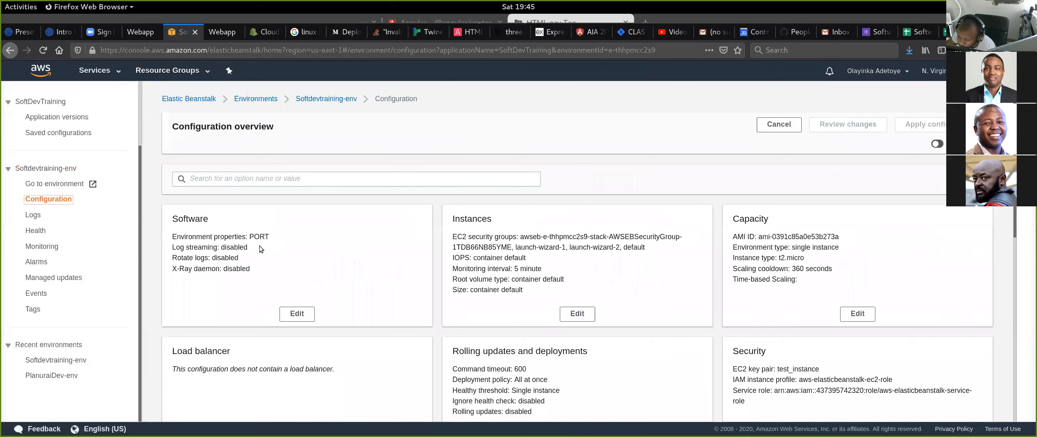
pyautogui.scroll(-3, 495, 220)
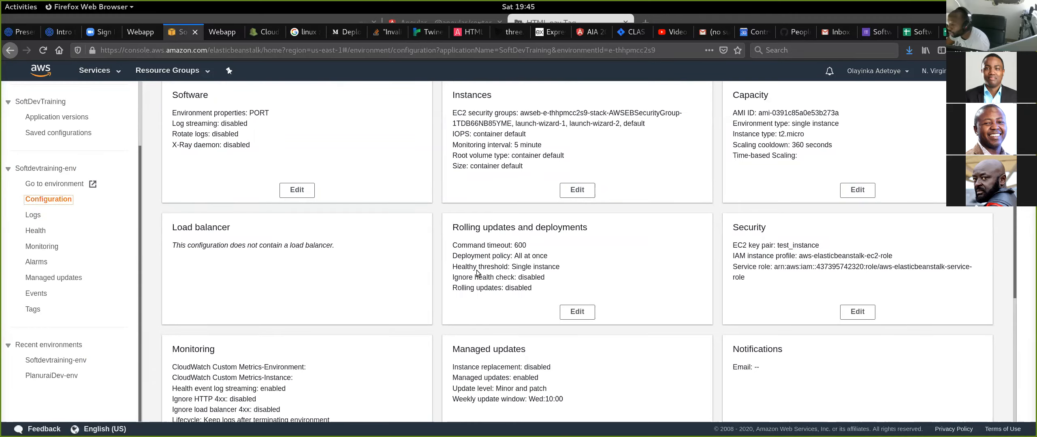
pyautogui.scroll(2, 726, 269)
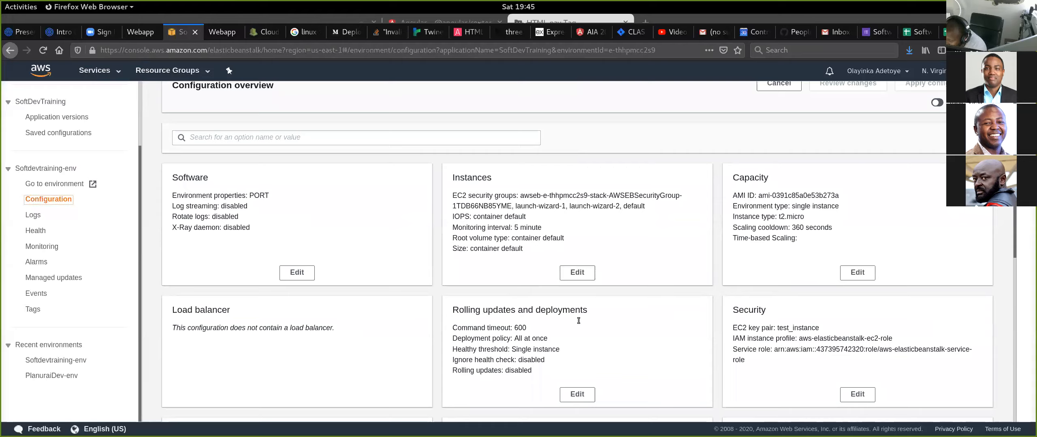
pyautogui.click(579, 275)
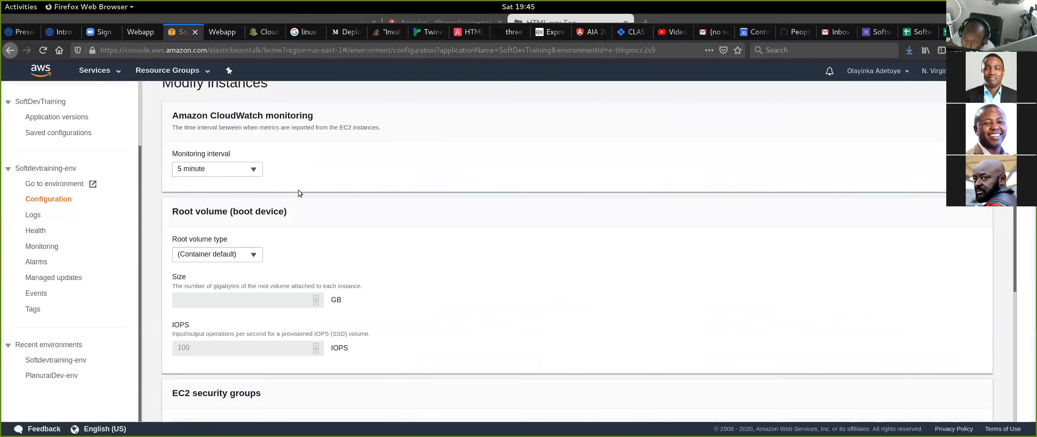
pyautogui.scroll(2, 298, 190)
pyautogui.scroll(-1, 322, 195)
pyautogui.scroll(-5, 324, 198)
pyautogui.scroll(-1, 323, 196)
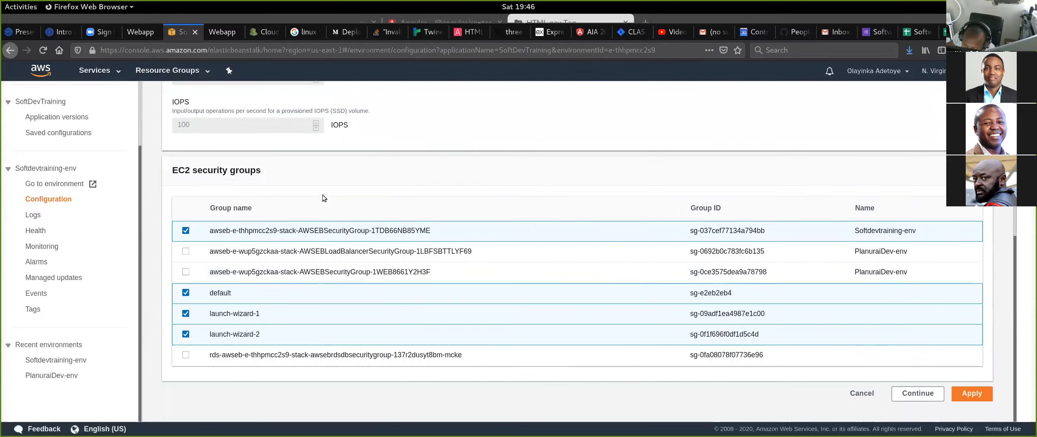
pyautogui.scroll(7, 429, 316)
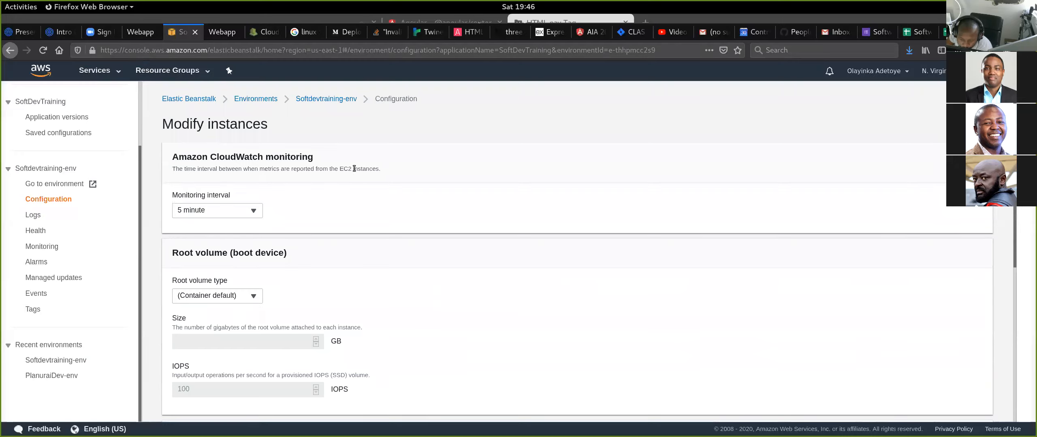
# - Check the available root volume types and monitoring intervals without changing them, and look over the EC2 security groups again
pyautogui.click(251, 295)
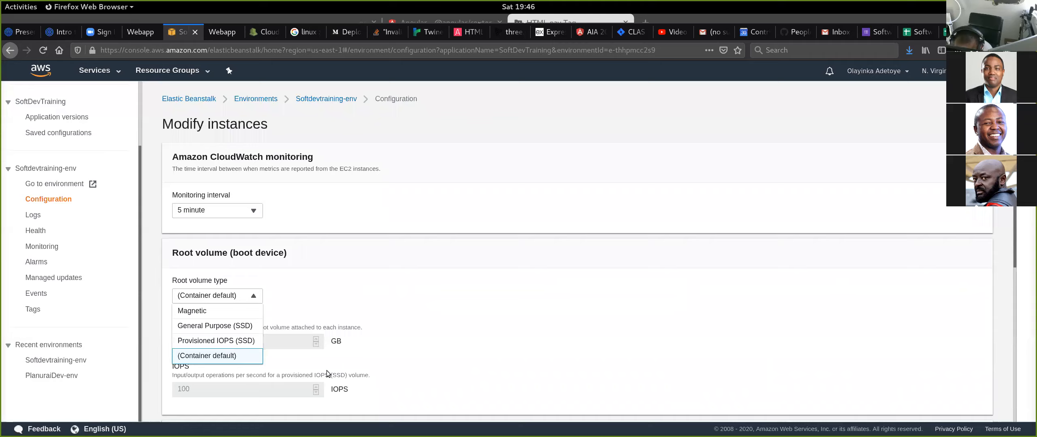
pyautogui.click(263, 350)
pyautogui.scroll(-6, 340, 309)
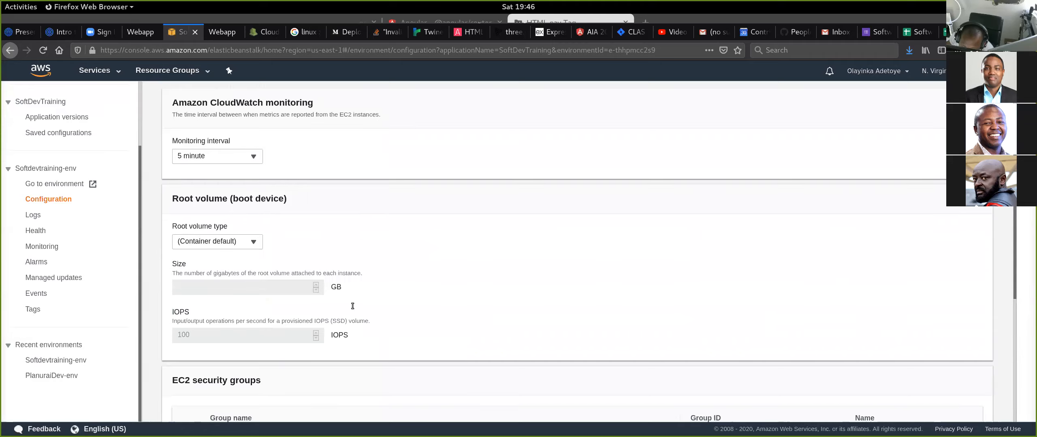
pyautogui.scroll(6, 247, 309)
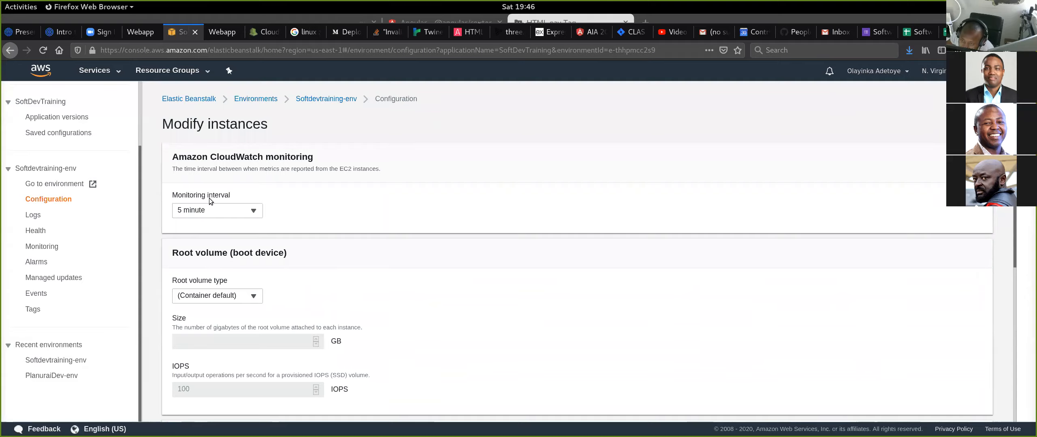
pyautogui.click(252, 215)
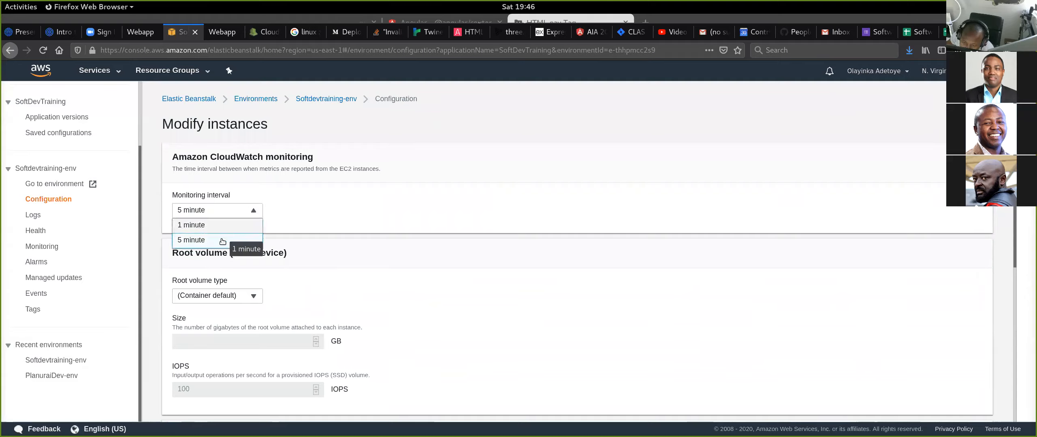
pyautogui.click(370, 205)
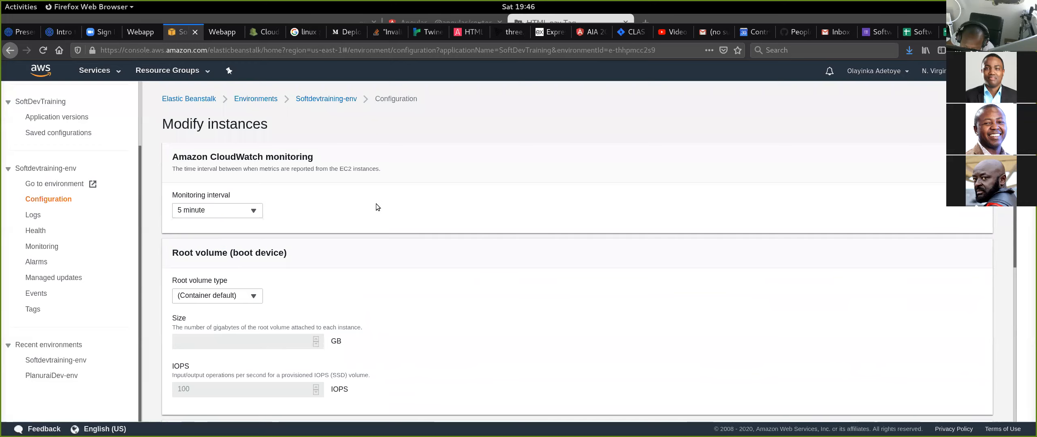
pyautogui.scroll(-6, 377, 205)
pyautogui.scroll(-5, 378, 205)
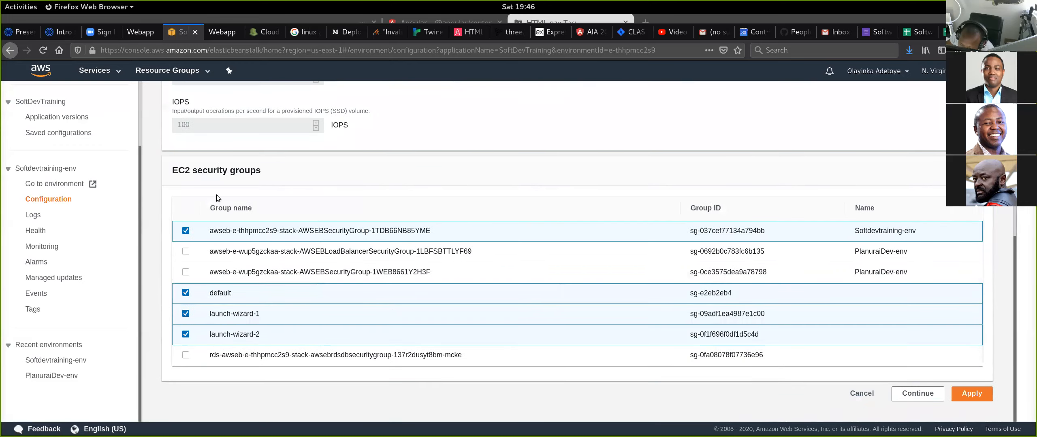
pyautogui.scroll(7, 316, 276)
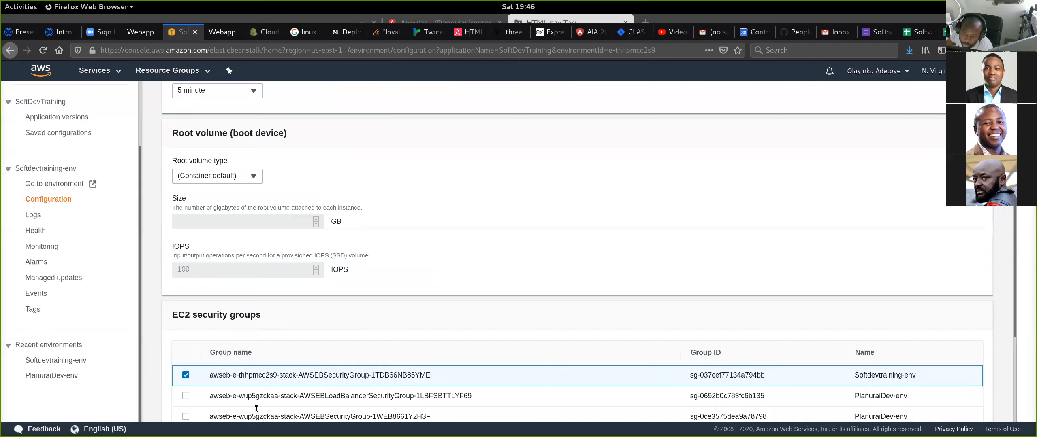
pyautogui.scroll(2, 276, 381)
pyautogui.scroll(2, 276, 380)
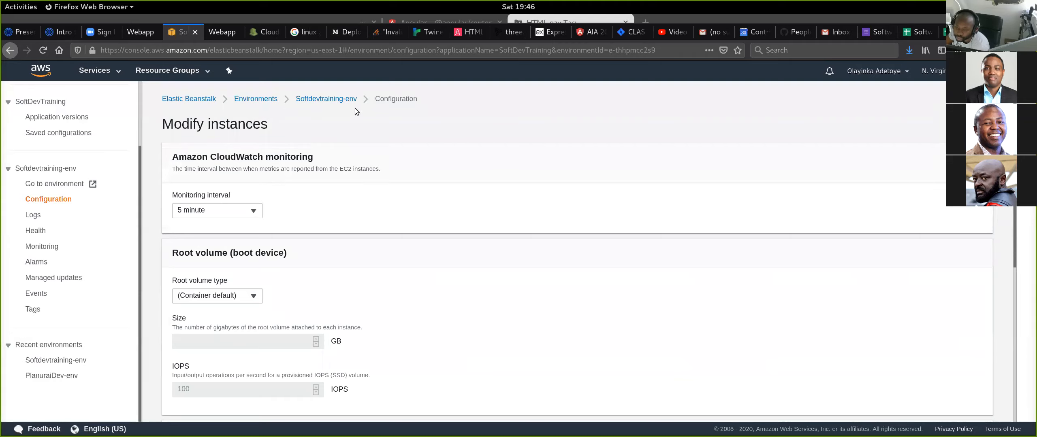
# - Leave the instance settings, open the environment's Capacity settings and review the Auto Scaling group, instance type and time-based scaling options
pyautogui.click(337, 100)
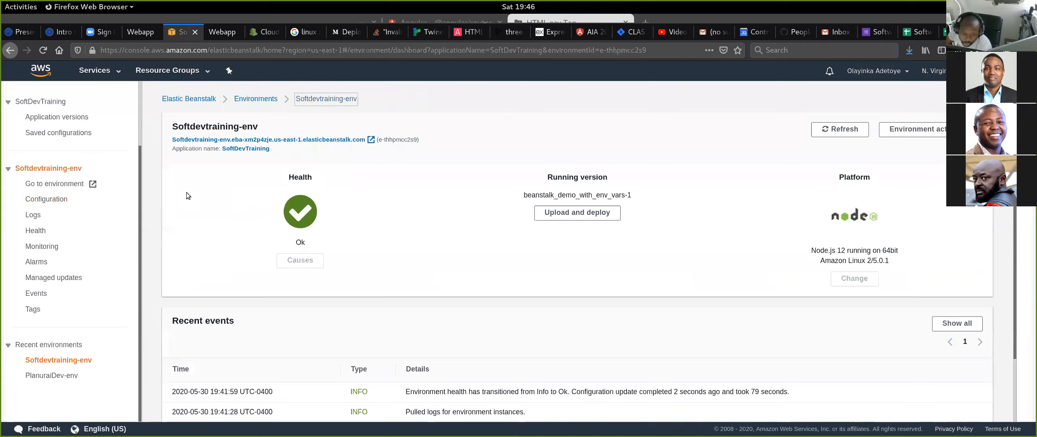
pyautogui.click(46, 199)
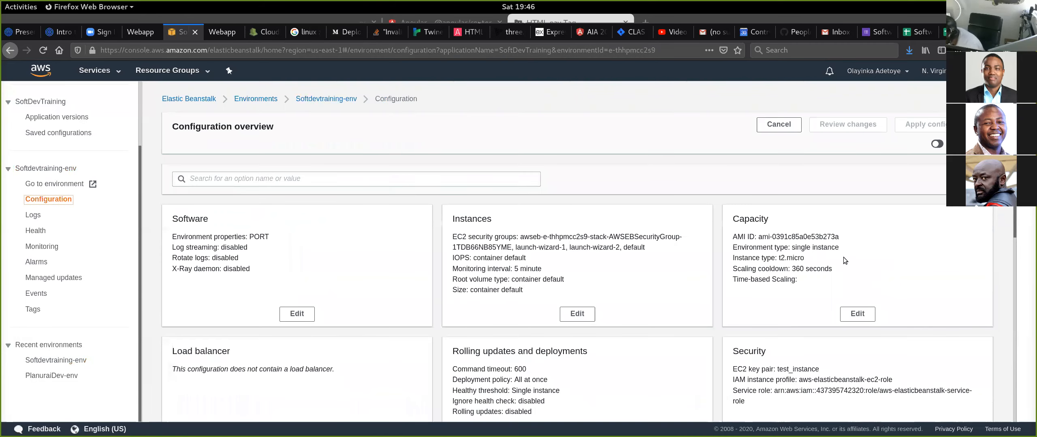
pyautogui.click(858, 314)
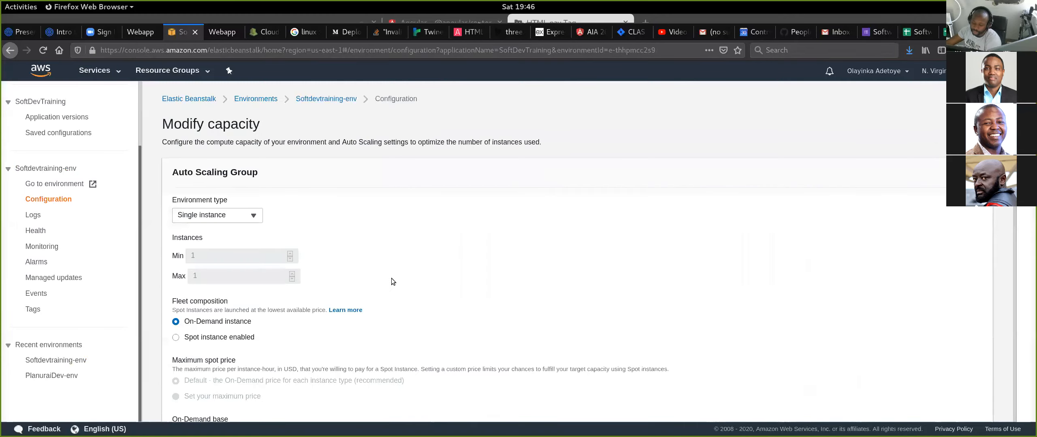
pyautogui.scroll(-3, 533, 226)
pyautogui.scroll(-9, 542, 231)
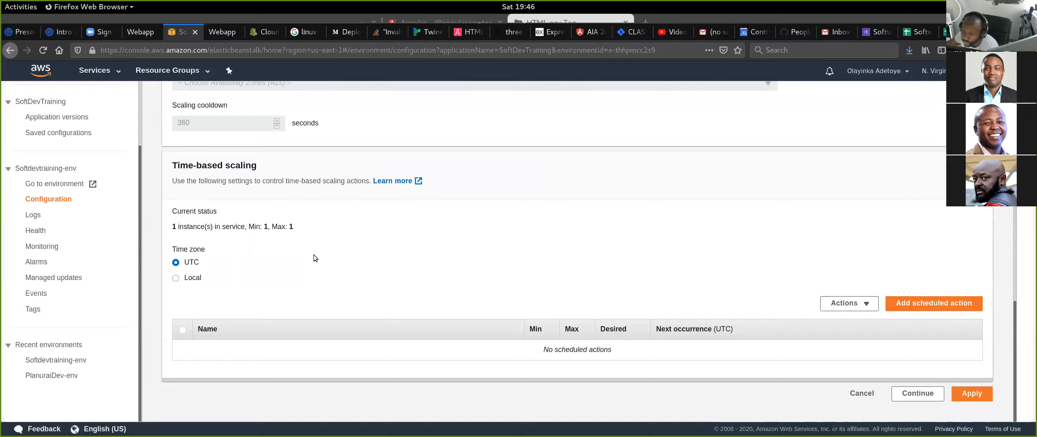
pyautogui.scroll(3, 370, 293)
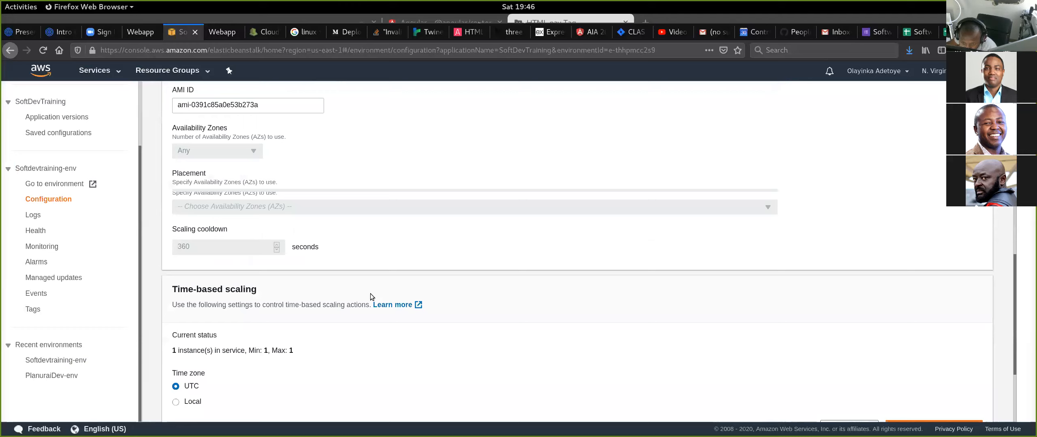
pyautogui.scroll(2, 370, 293)
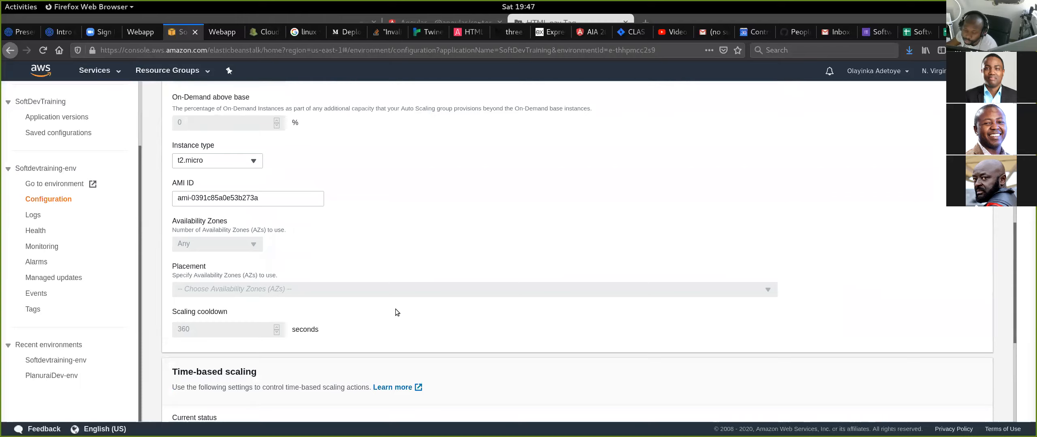
pyautogui.scroll(9, 327, 364)
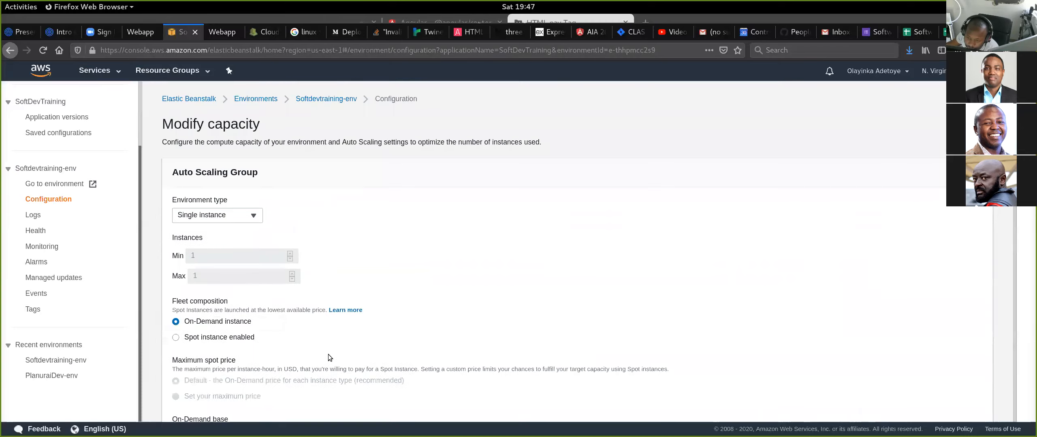
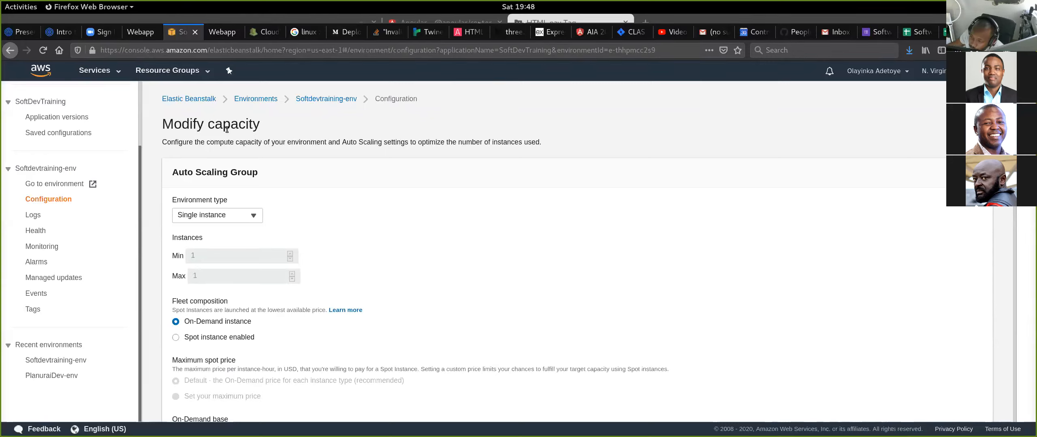
# - Change the Auto Scaling group's environment type to Load balanced
pyautogui.moveTo(181, 172); pyautogui.dragTo(284, 183)
pyautogui.click(284, 179)
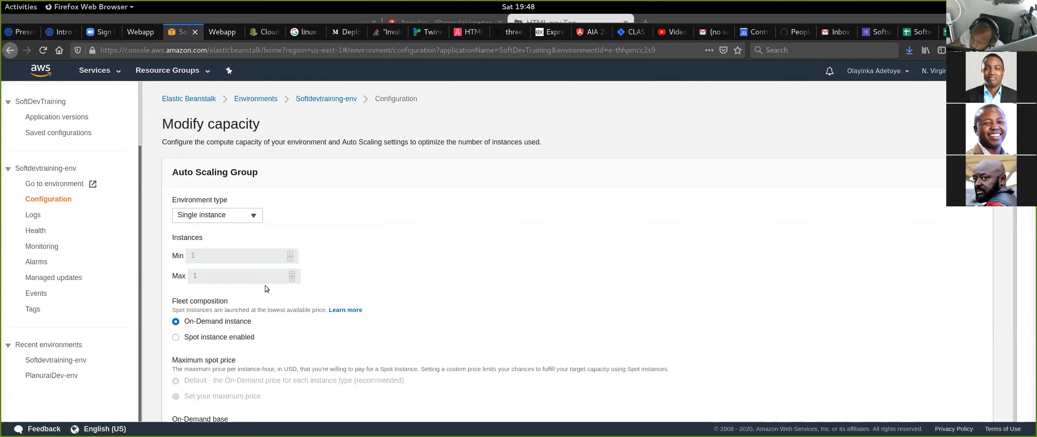
pyautogui.click(254, 222)
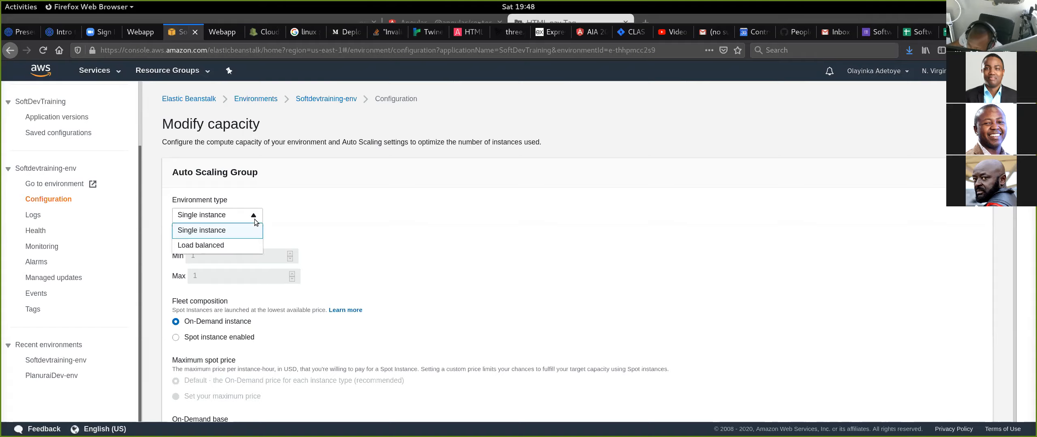
pyautogui.click(230, 246)
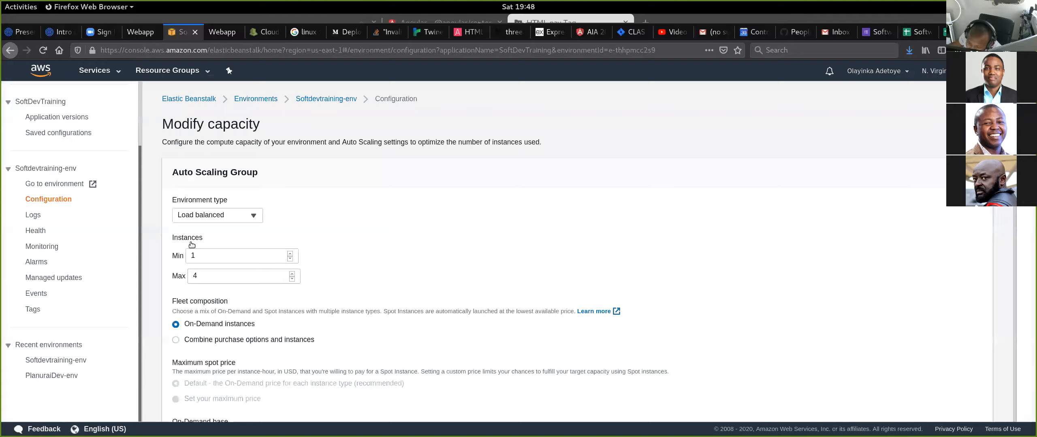
# - Set the Auto Scaling group's instance limits to a minimum of 3 and a maximum of 9
pyautogui.click(202, 256)
pyautogui.click(219, 279)
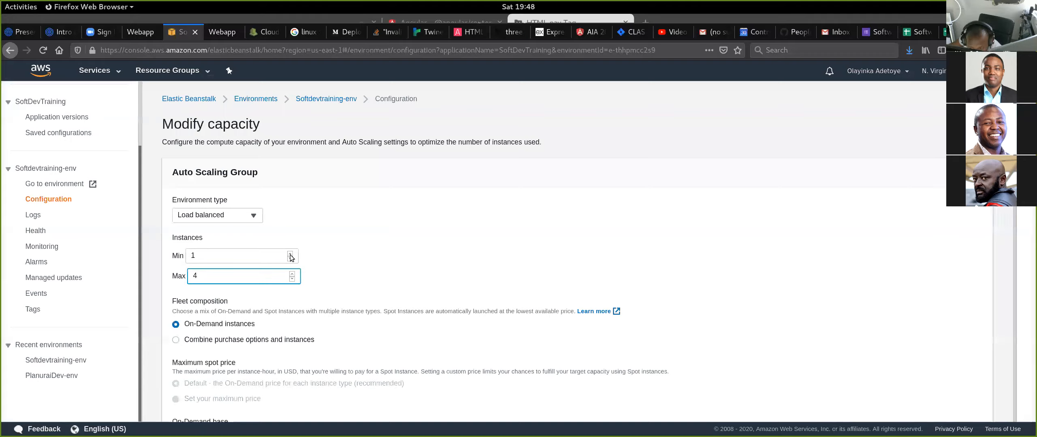
pyautogui.click(290, 253)
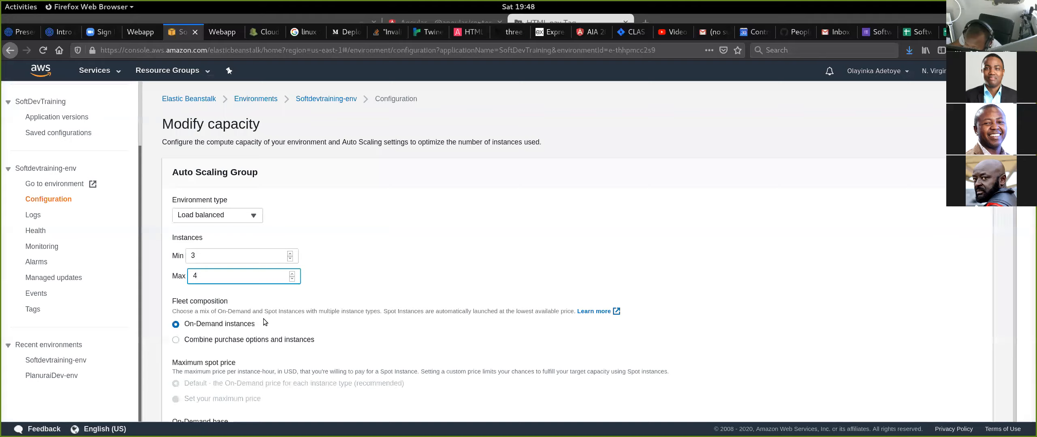
pyautogui.click(292, 274)
pyautogui.click(292, 274)
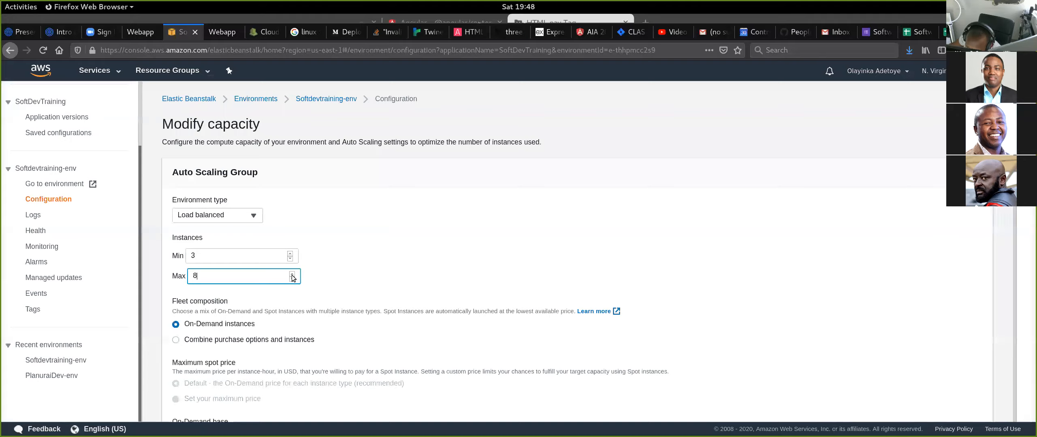
pyautogui.click(292, 274)
pyautogui.click(356, 364)
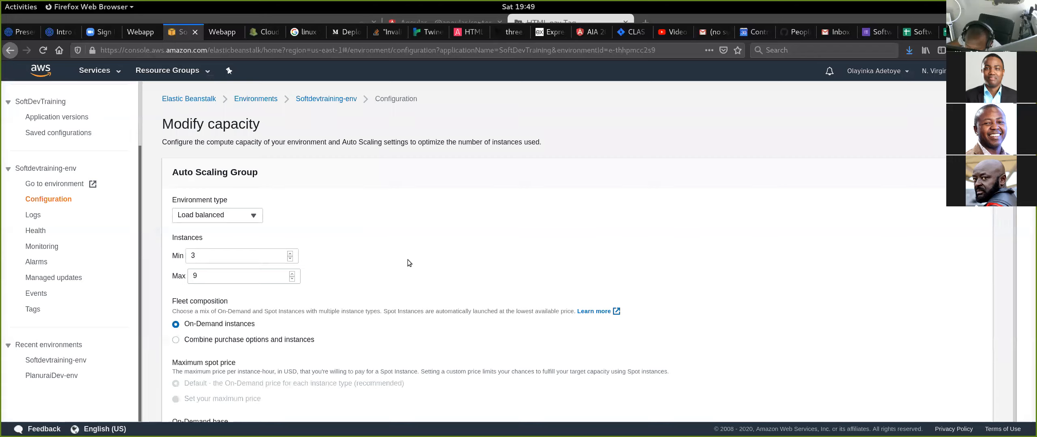
# - Review the fleet composition, spot price and On-Demand settings, and check the available instance types without changing the selection
pyautogui.scroll(-3, 399, 229)
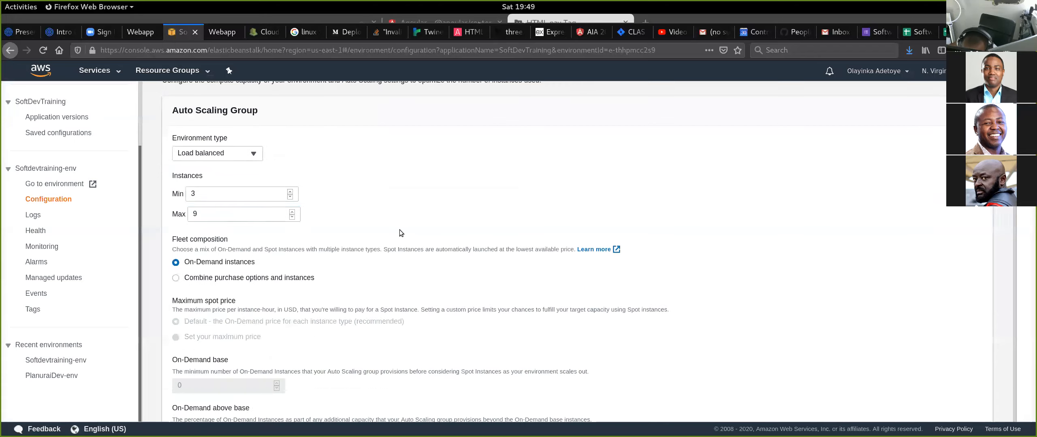
pyautogui.scroll(-3, 400, 232)
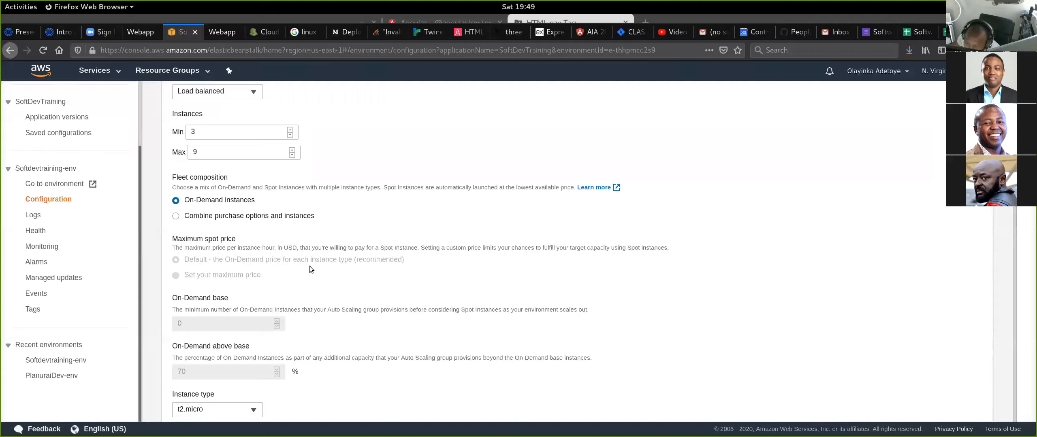
pyautogui.scroll(-3, 417, 304)
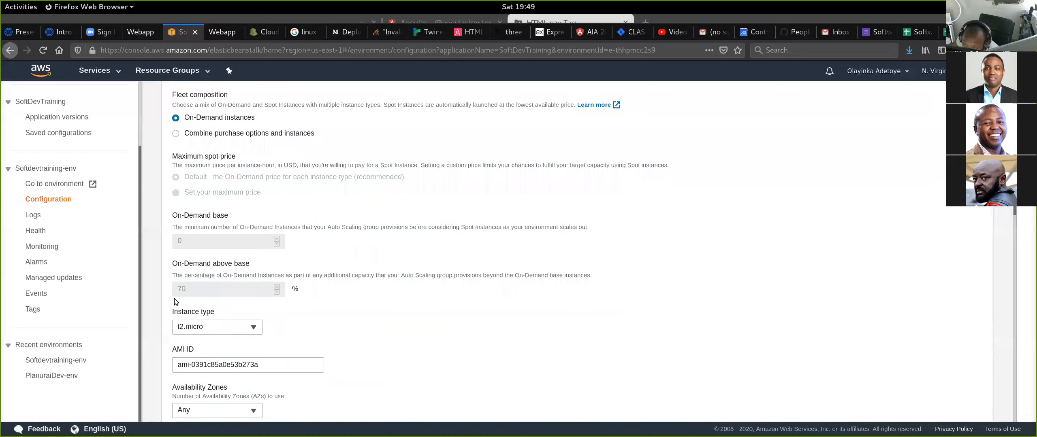
pyautogui.scroll(-3, 243, 154)
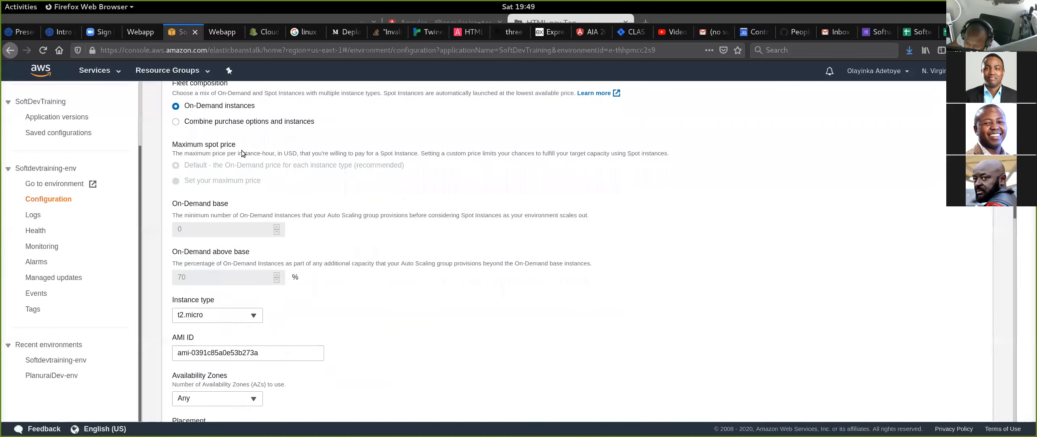
pyautogui.scroll(-1, 264, 166)
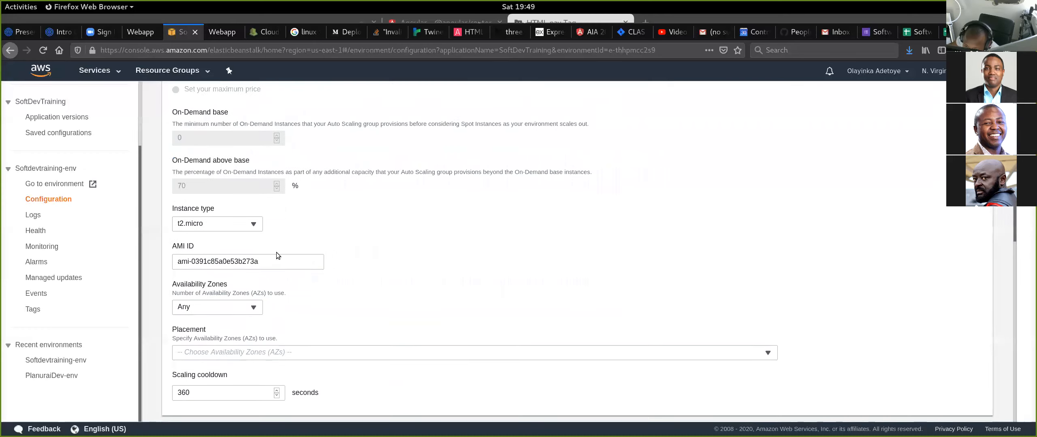
pyautogui.click(257, 225)
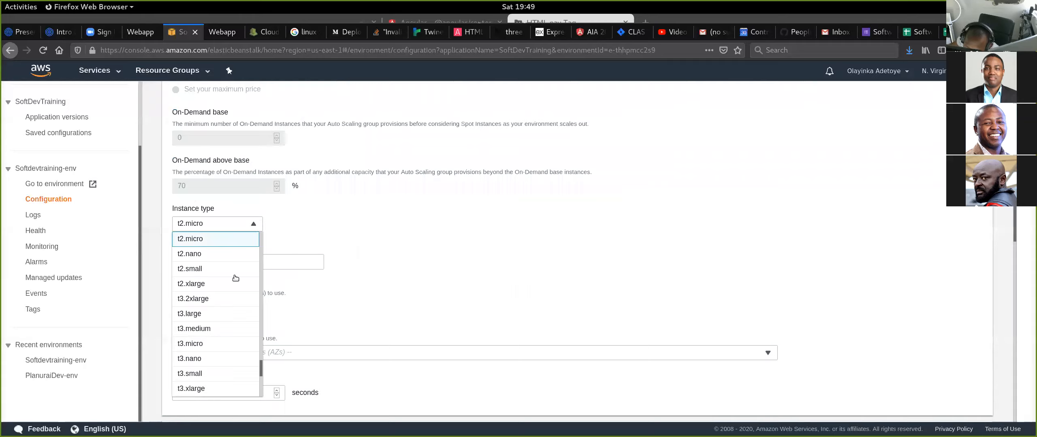
pyautogui.click(373, 233)
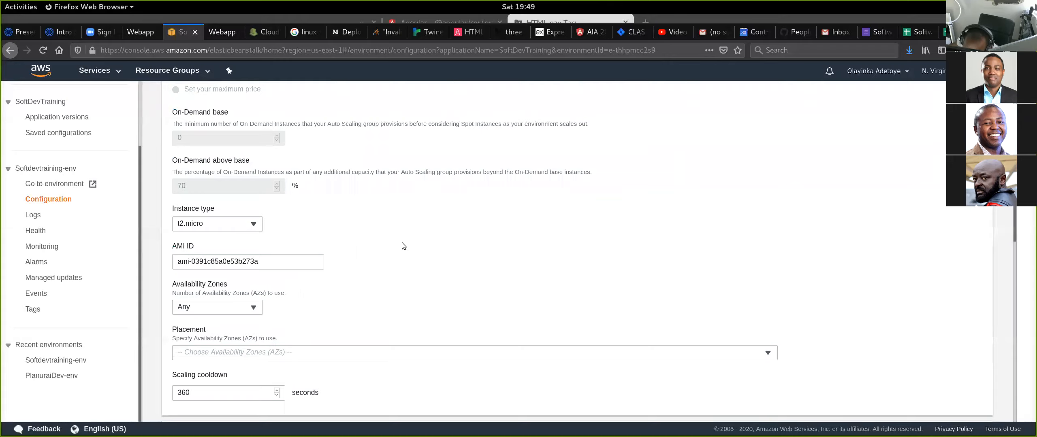
# - Look over the AMI ID and check the Availability Zones and Placement options without changing them
pyautogui.scroll(-5, 401, 242)
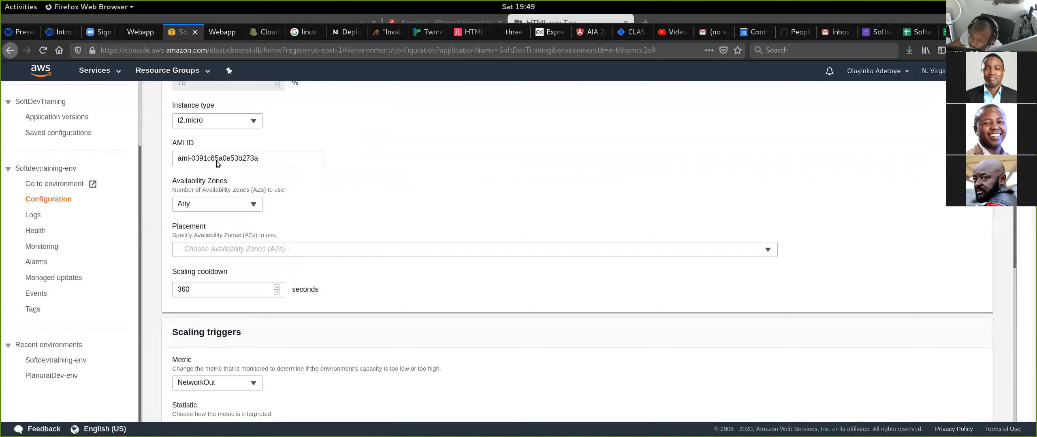
pyautogui.click(263, 161)
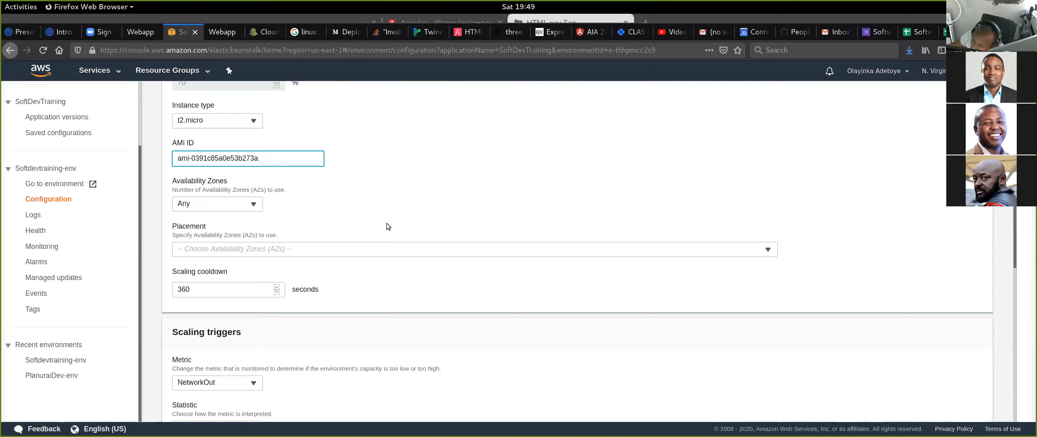
pyautogui.click(255, 206)
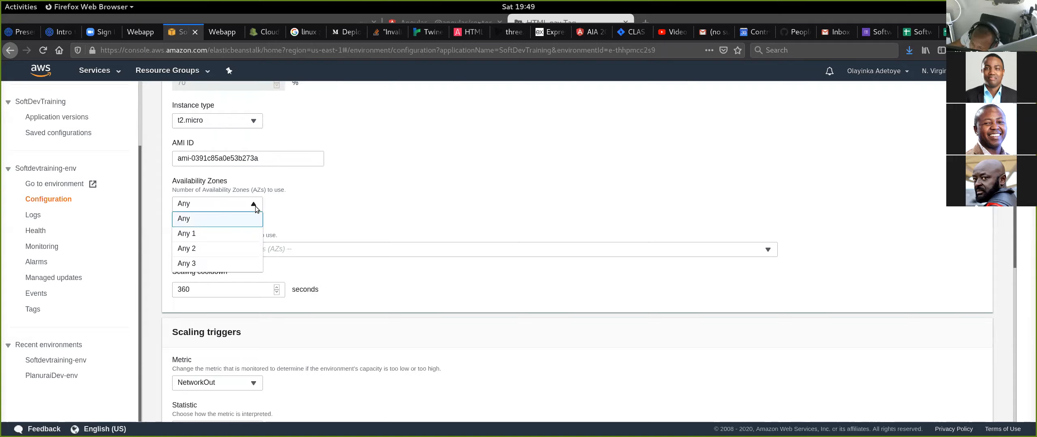
pyautogui.click(326, 200)
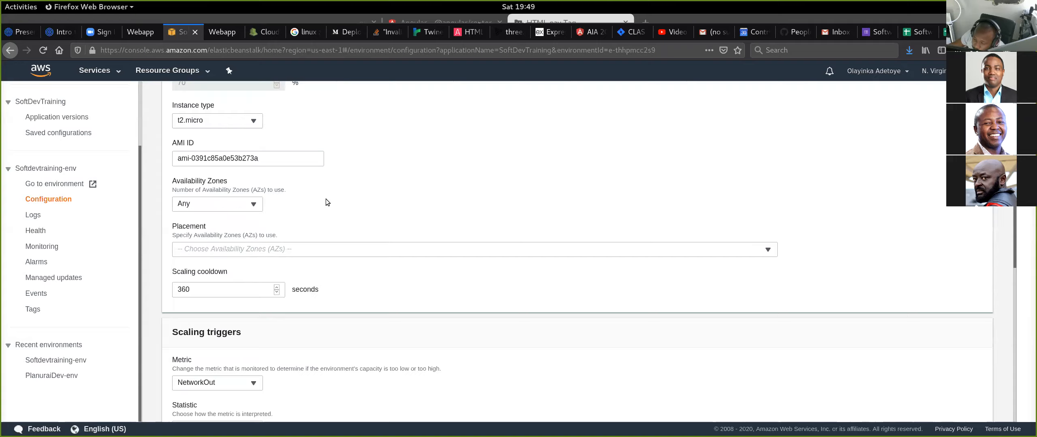
pyautogui.scroll(-2, 346, 191)
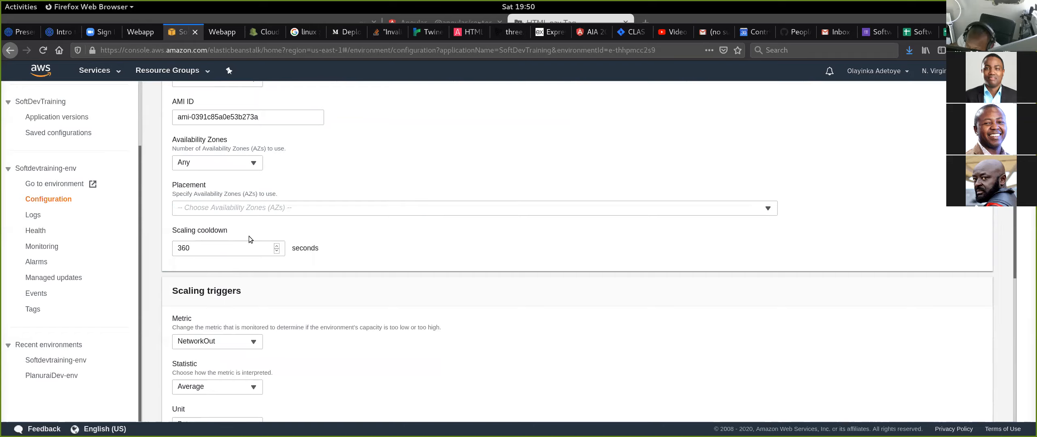
pyautogui.click(239, 209)
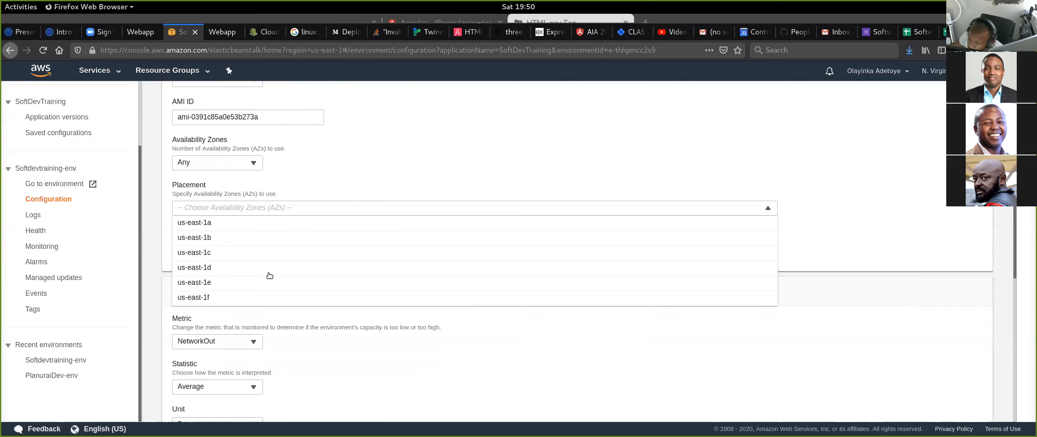
pyautogui.click(335, 177)
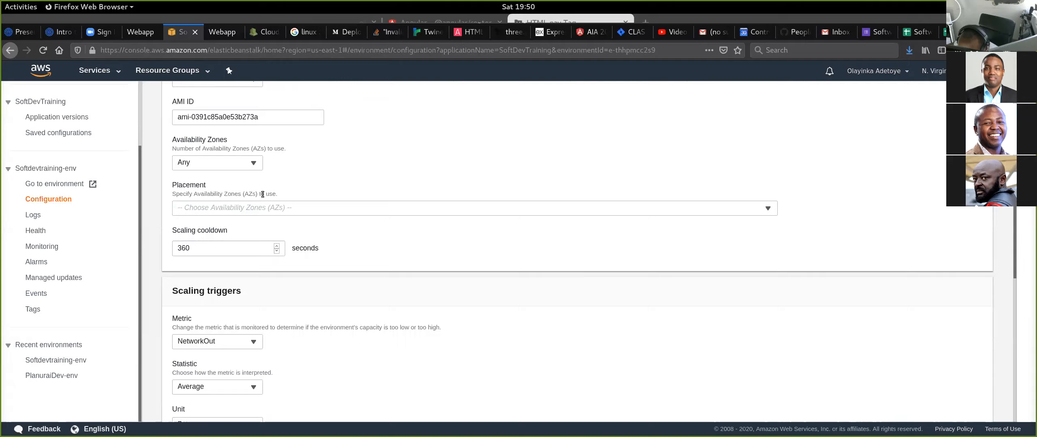
# - Examine the scaling cooldown and scaling trigger settings, including the metrics available for triggering scaling
pyautogui.scroll(-3, 411, 254)
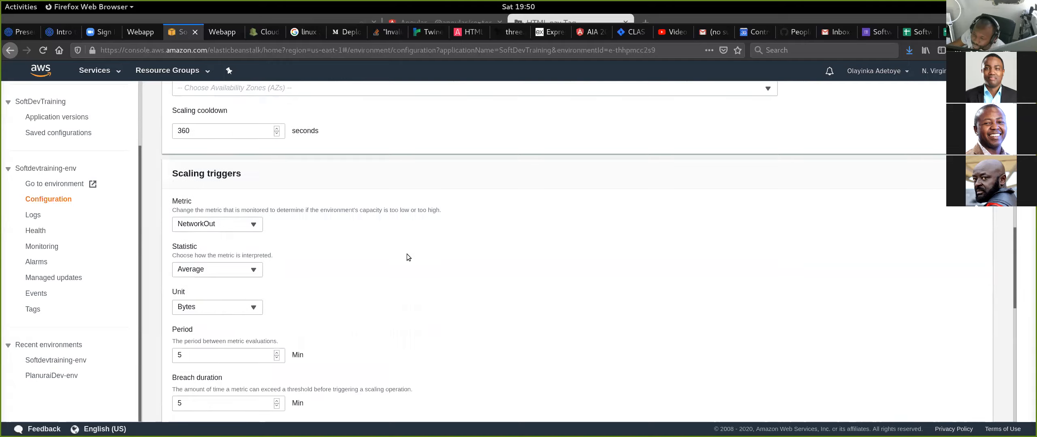
pyautogui.scroll(1, 407, 254)
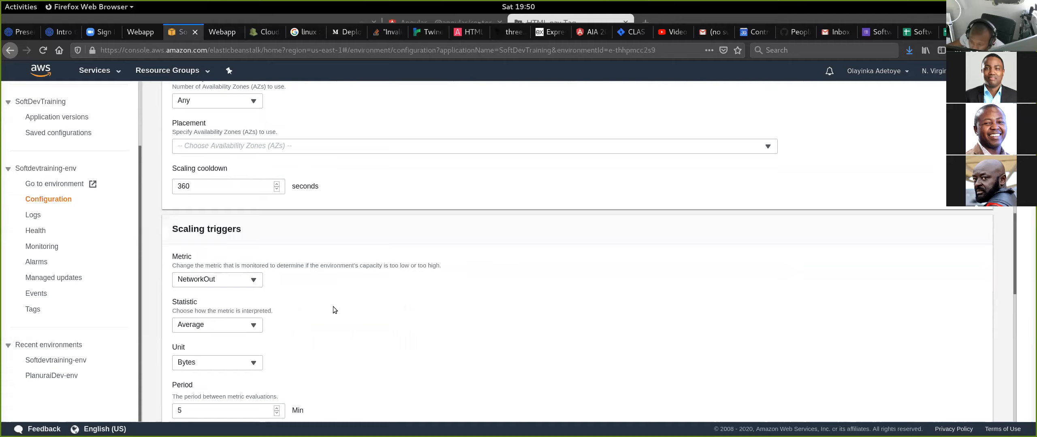
pyautogui.scroll(-3, 355, 237)
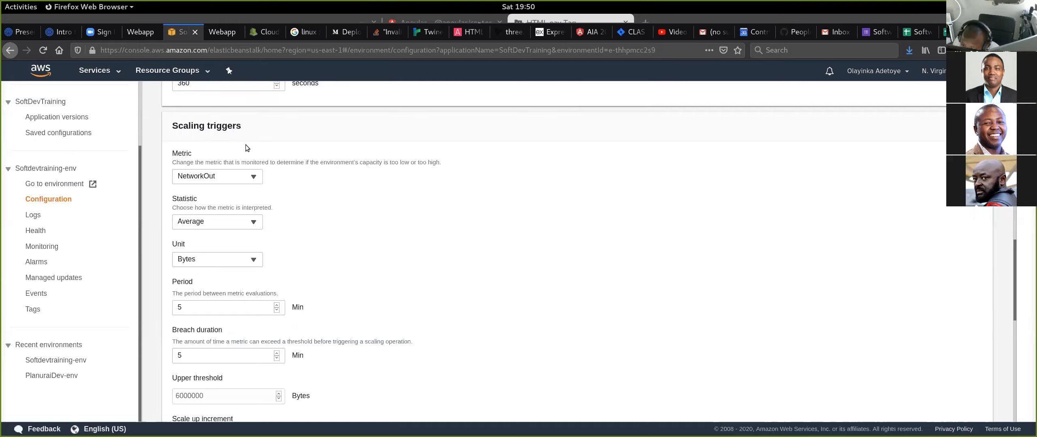
pyautogui.click(245, 180)
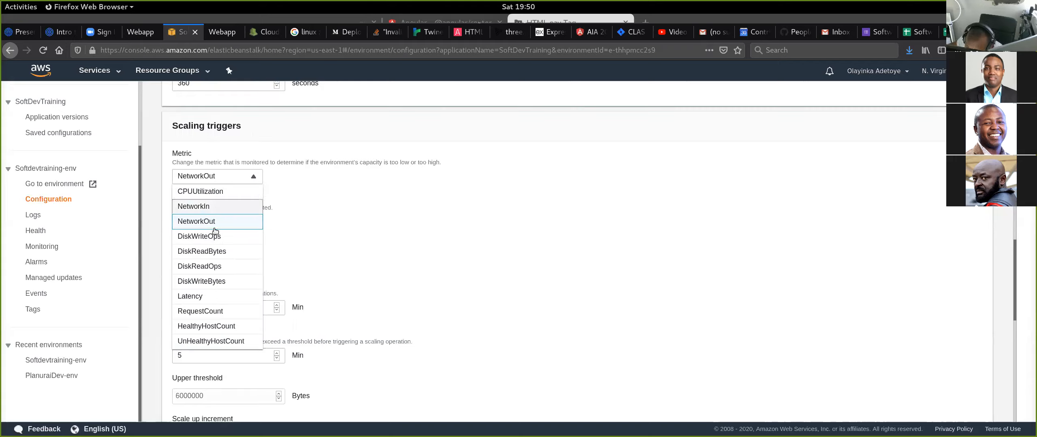
pyautogui.click(406, 212)
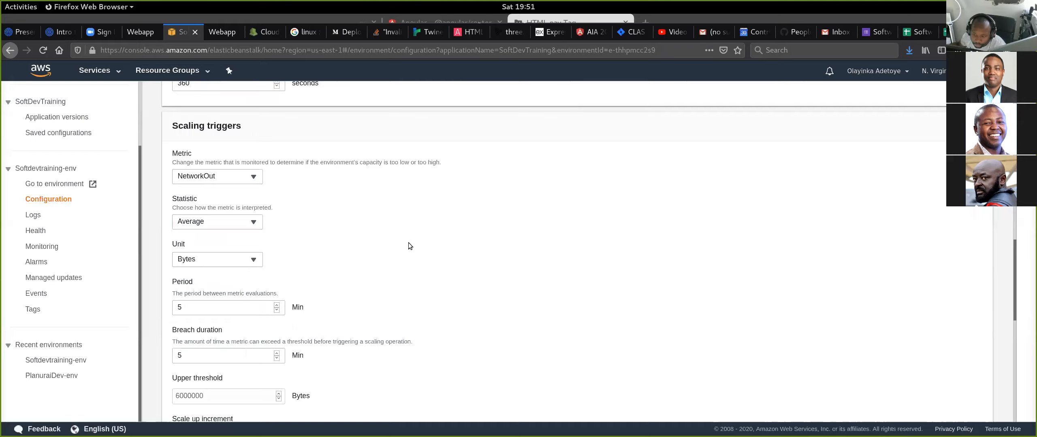
pyautogui.click(255, 178)
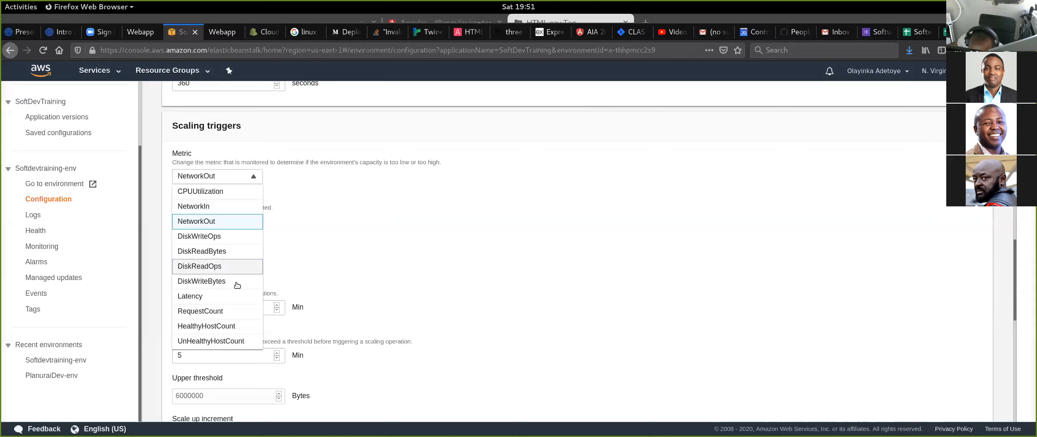
pyautogui.scroll(-3, 203, 299)
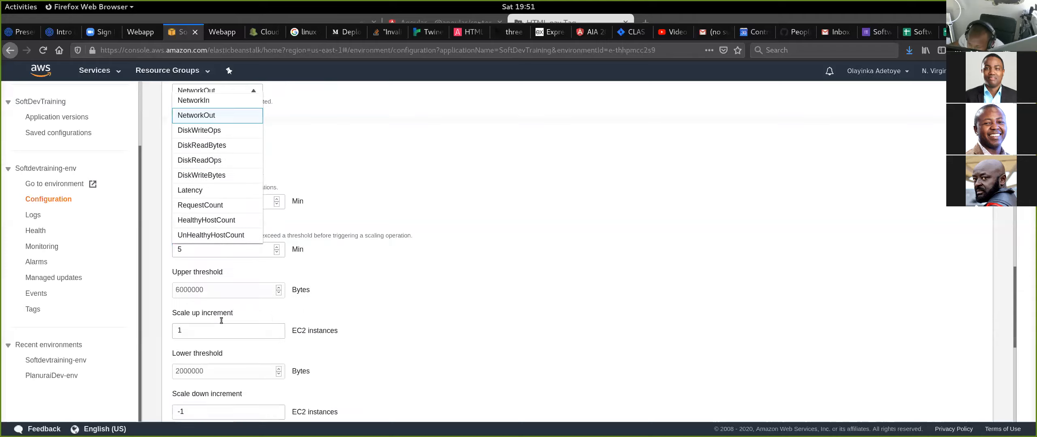
pyautogui.scroll(2, 222, 319)
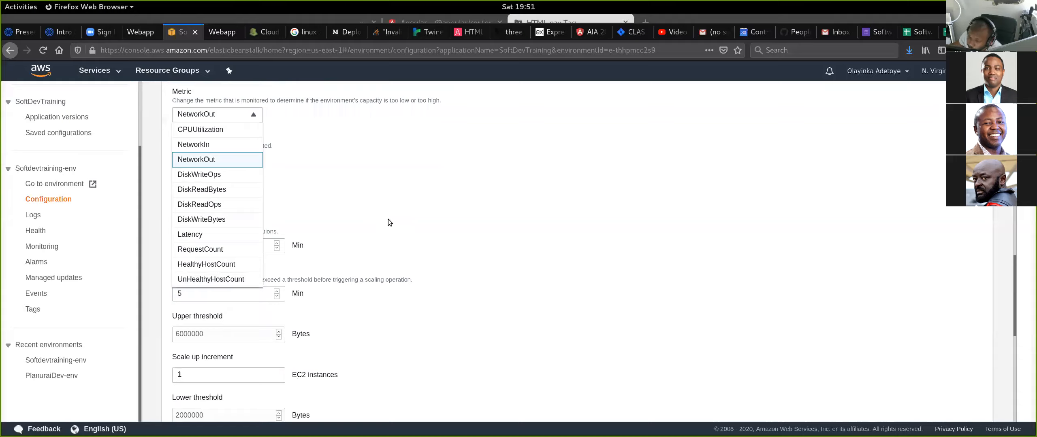
pyautogui.click(349, 194)
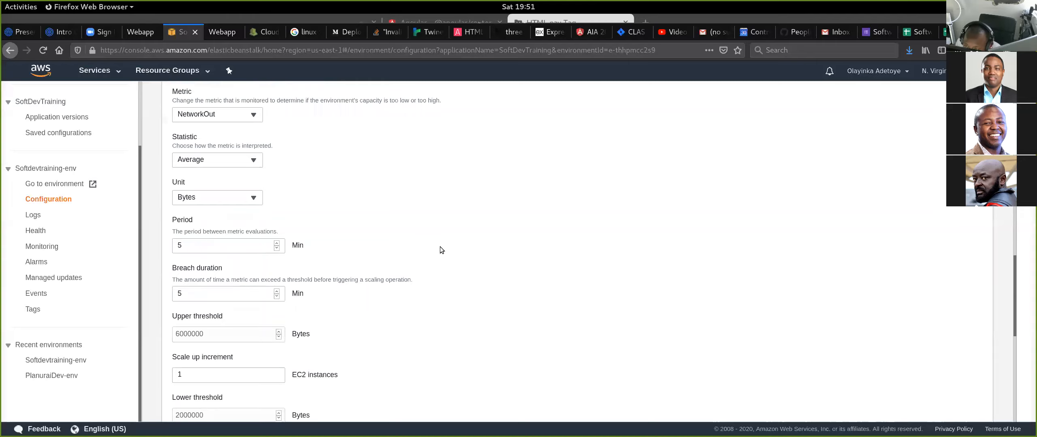
# - Set the scaling trigger's metric to CPUUtilization and its unit to Percent, keeping the Average statistic
pyautogui.click(254, 115)
pyautogui.click(236, 134)
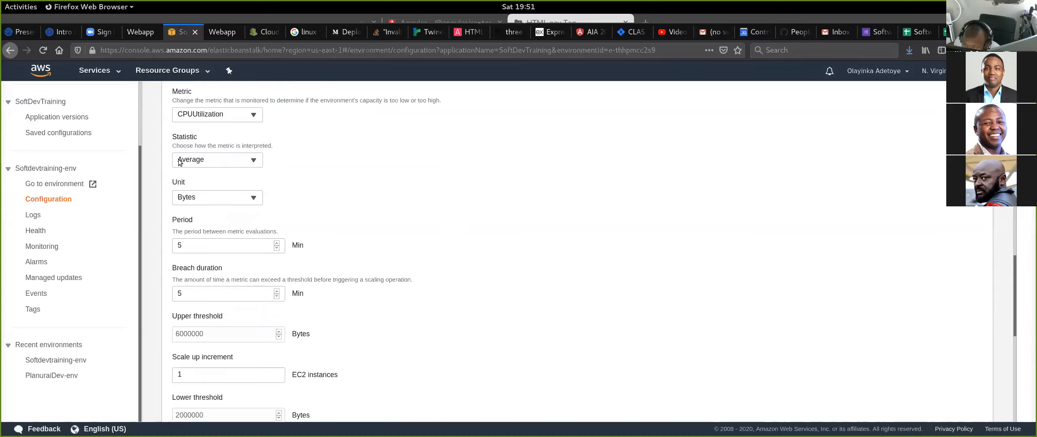
pyautogui.click(252, 161)
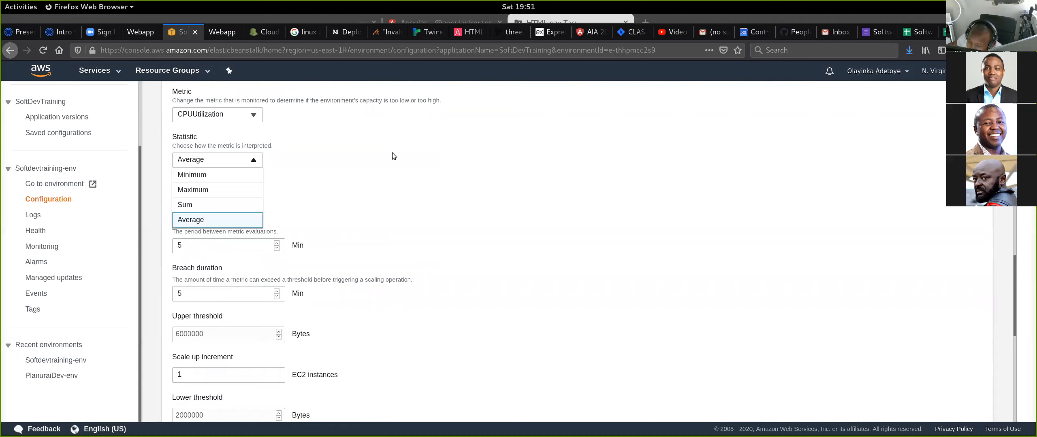
pyautogui.click(386, 213)
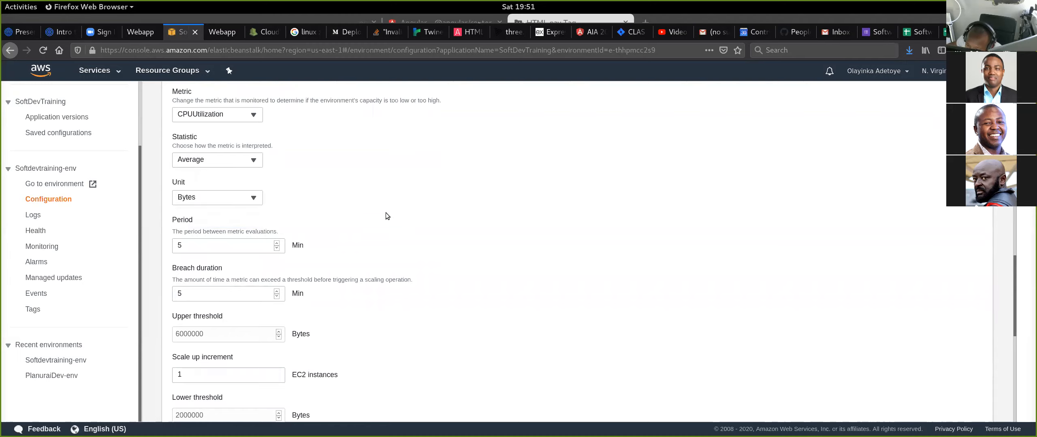
pyautogui.click(249, 203)
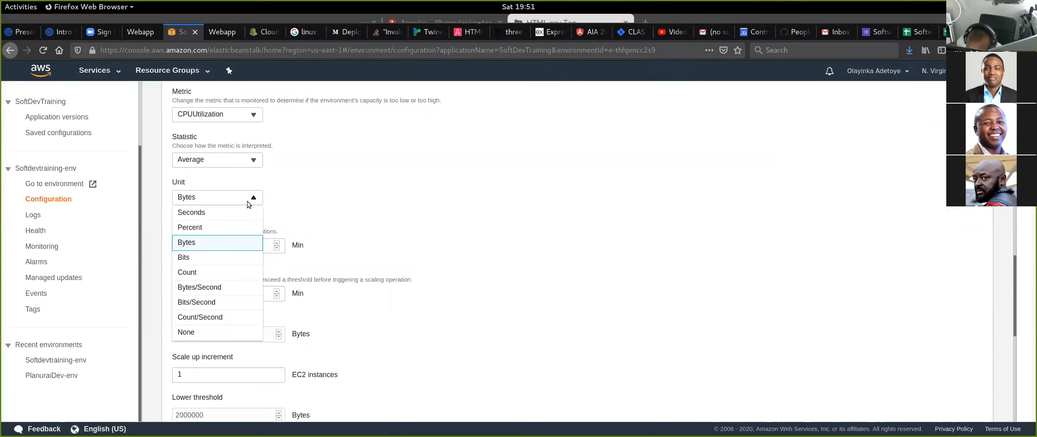
pyautogui.click(215, 227)
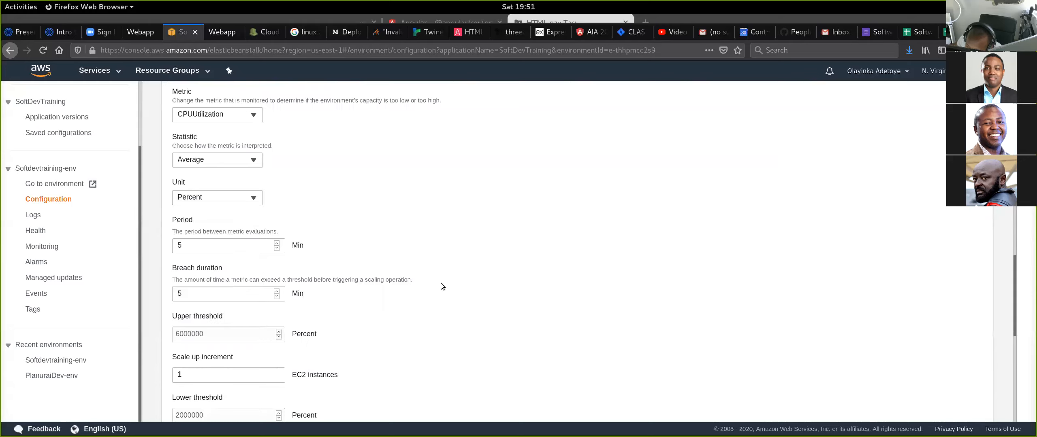
pyautogui.scroll(-3, 443, 247)
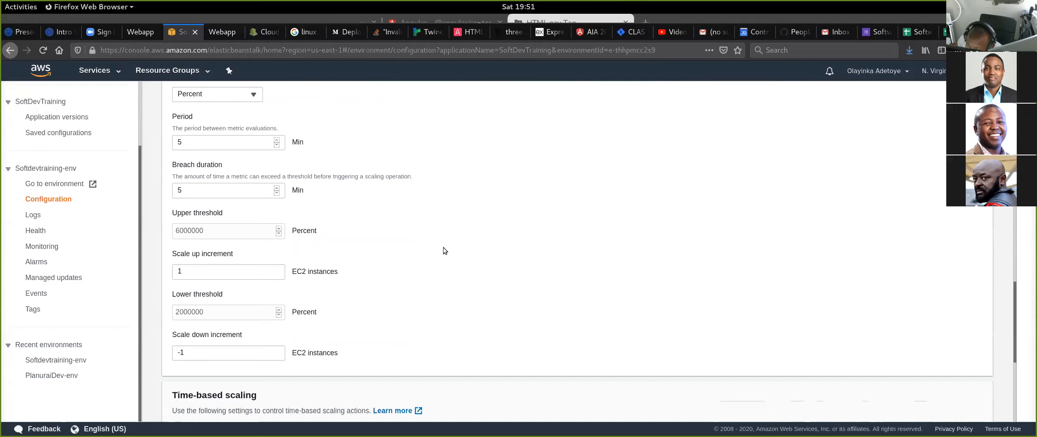
# - Review the scaling trigger's period, breach duration, thresholds and increments, along with the time-based scaling settings
pyautogui.scroll(1, 443, 247)
pyautogui.scroll(-5, 398, 240)
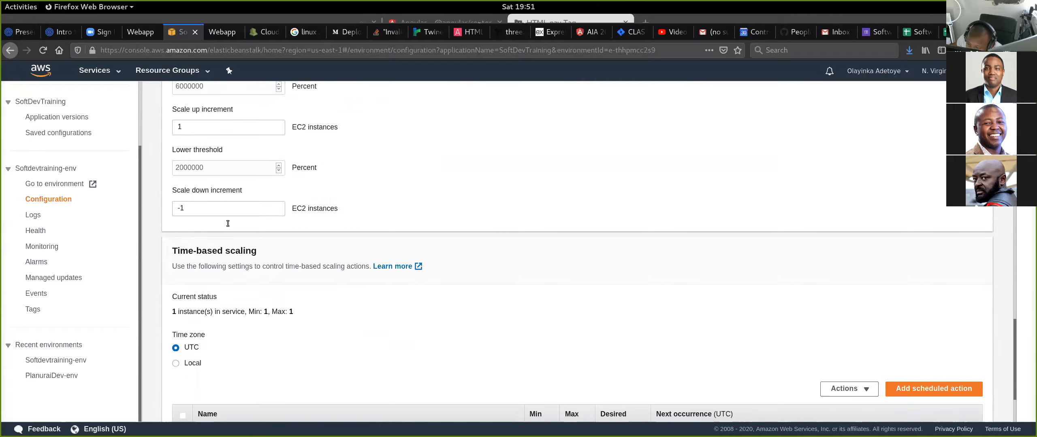
pyautogui.scroll(3, 229, 224)
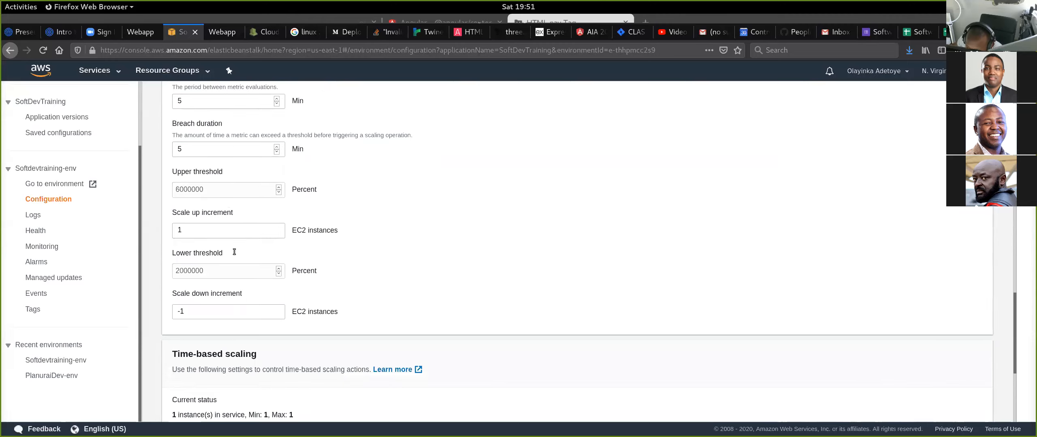
pyautogui.scroll(-5, 285, 207)
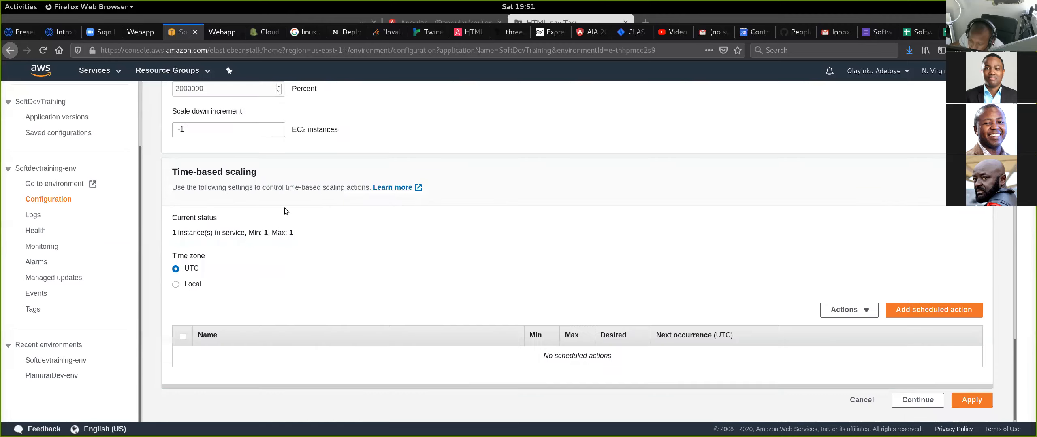
pyautogui.scroll(2, 285, 208)
pyautogui.scroll(8, 285, 208)
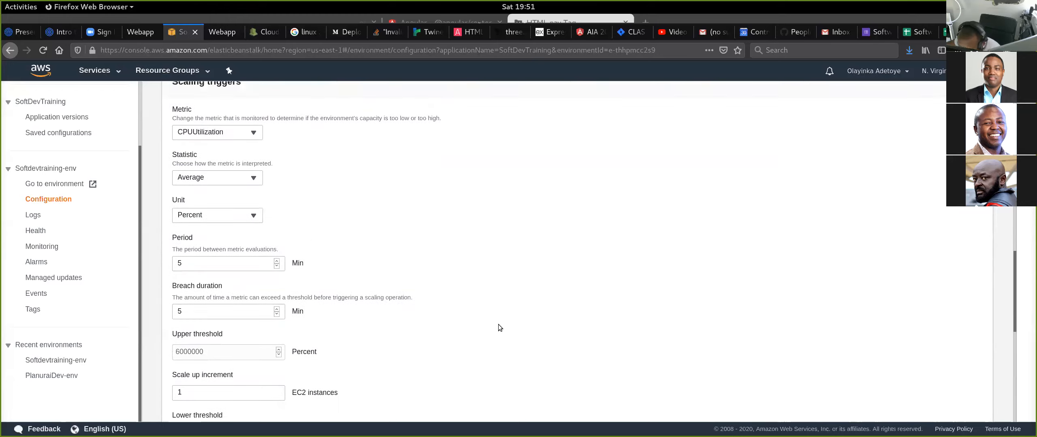
pyautogui.scroll(-8, 527, 163)
pyautogui.scroll(-3, 676, 214)
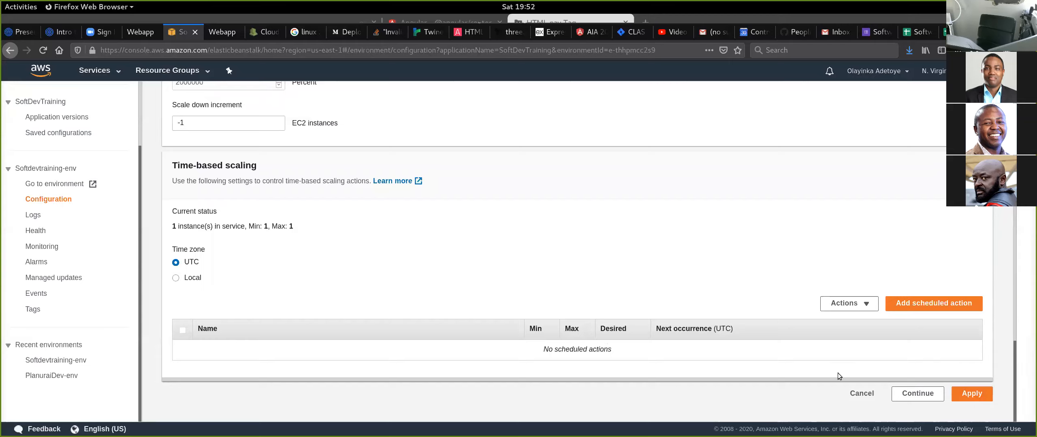
# - Apply the capacity changes, confirm the migration to a load-balanced environment, and check the recent events
pyautogui.click(971, 394)
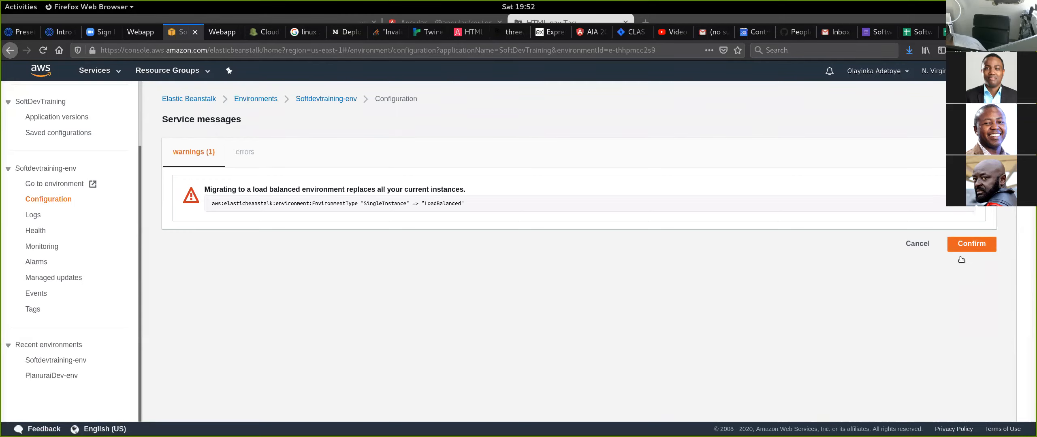
pyautogui.click(975, 248)
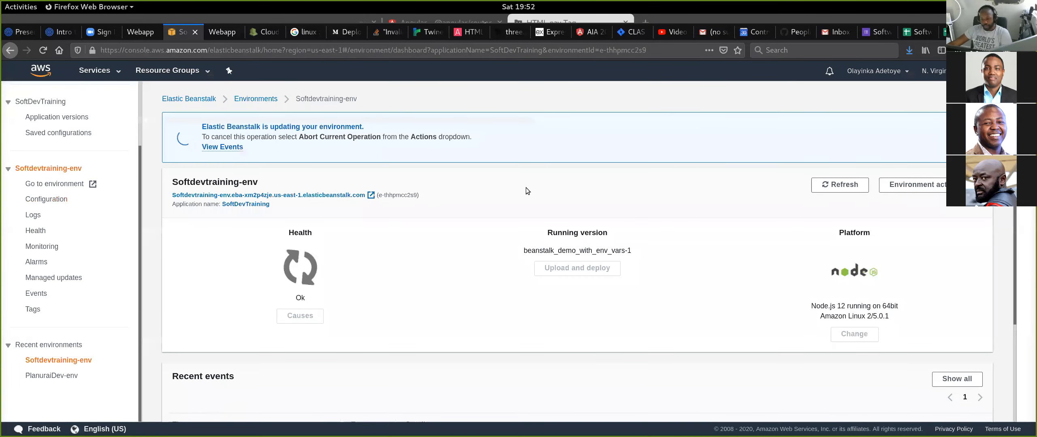
pyautogui.scroll(-3, 541, 219)
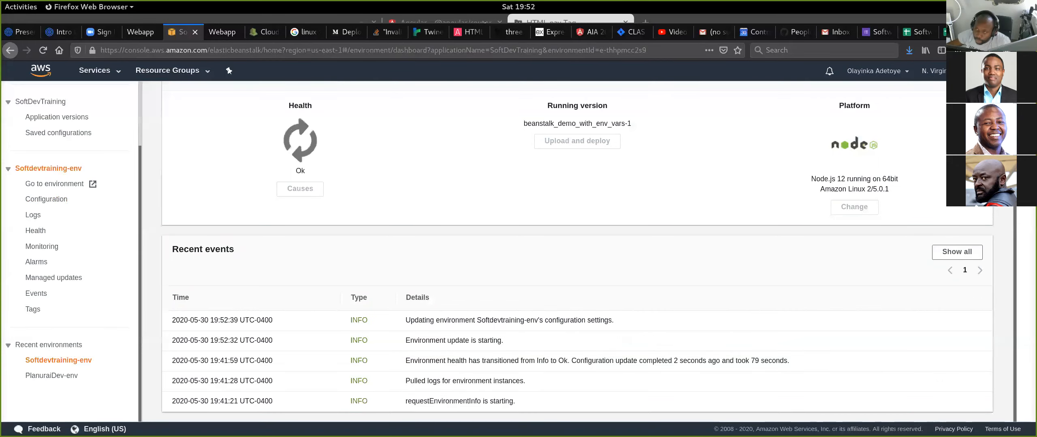
# - Open the EC2 console from the CloudWatch page and examine the list of running instances
pyautogui.click(265, 32)
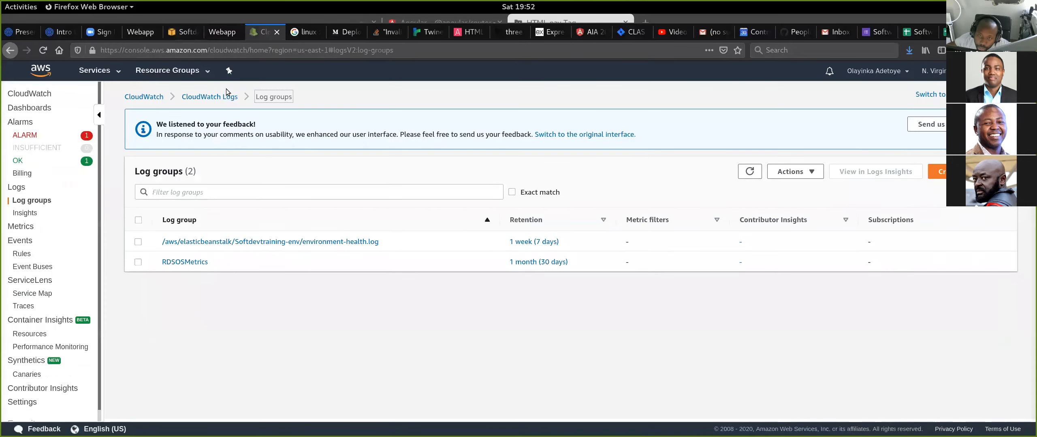
pyautogui.click(96, 72)
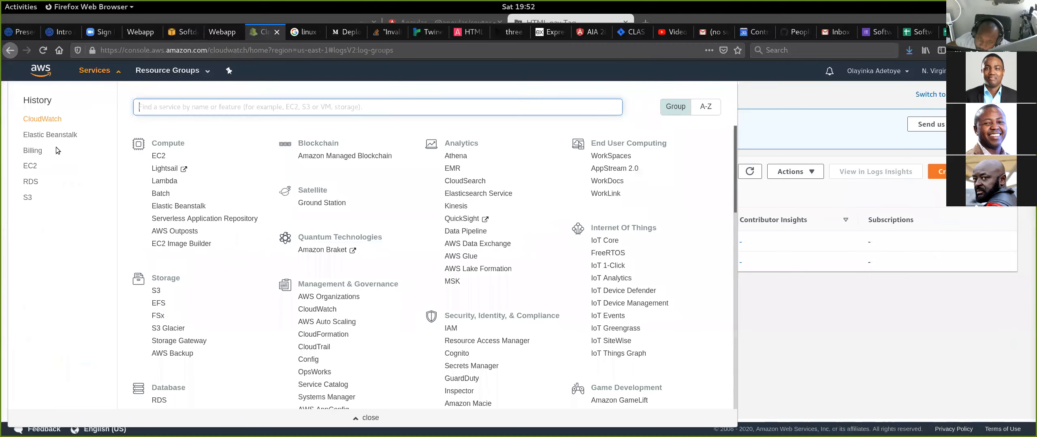
pyautogui.click(39, 167)
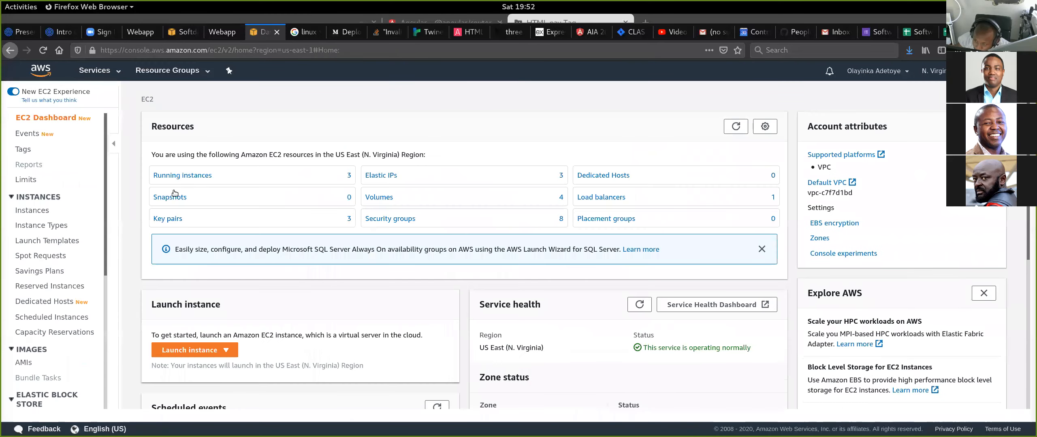
pyautogui.click(204, 176)
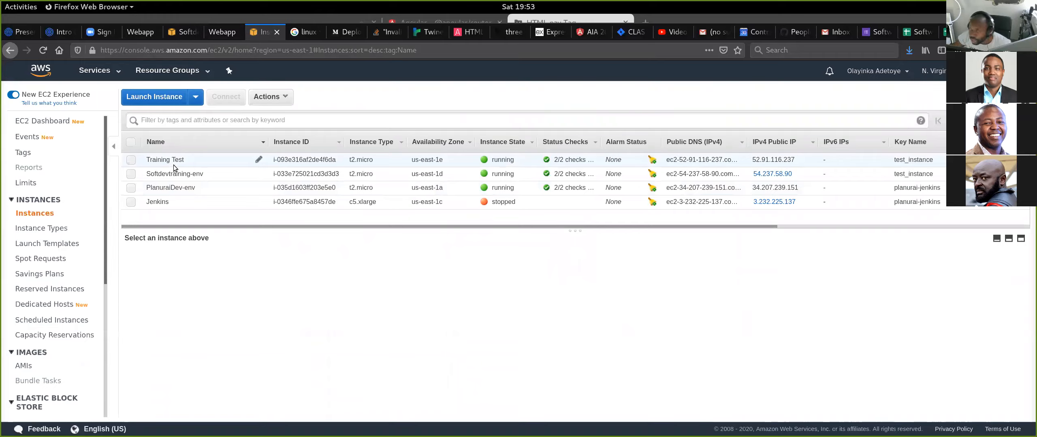
# - Return to Softdevtraining-env in Elastic Beanstalk and view the details of the instance in its health overview
pyautogui.click(180, 31)
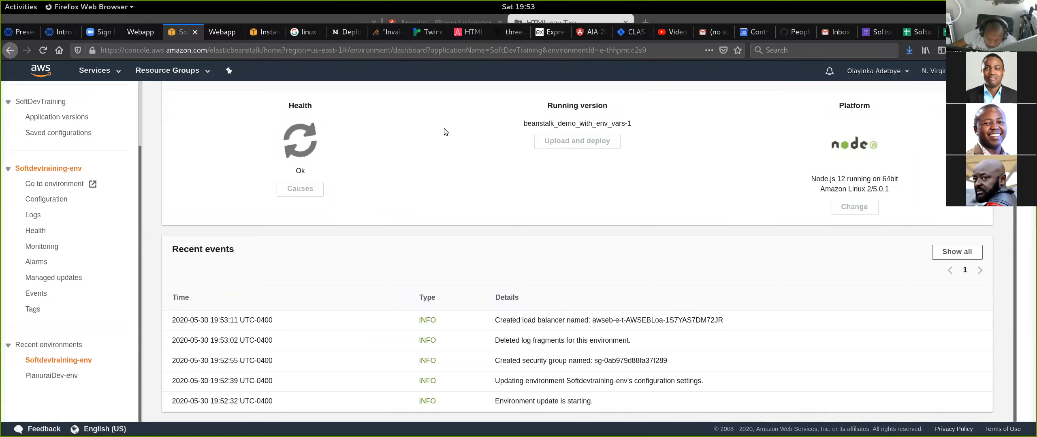
pyautogui.click(35, 231)
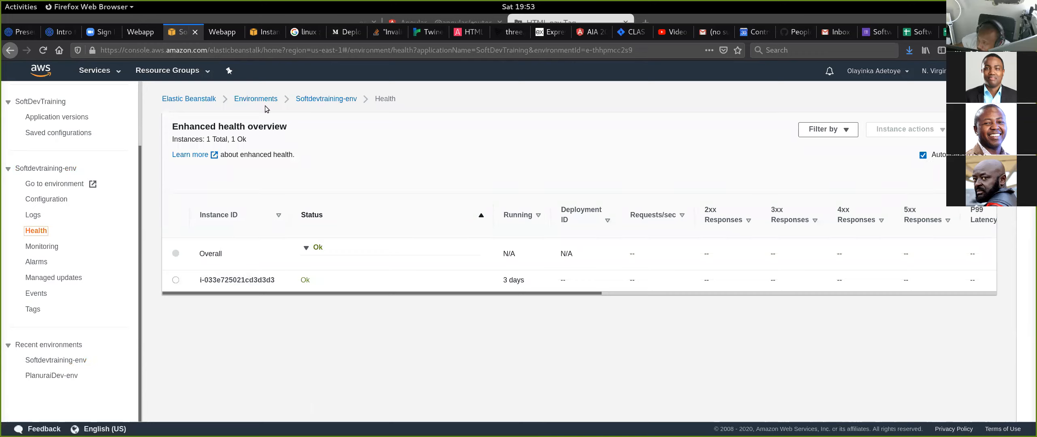
pyautogui.click(253, 284)
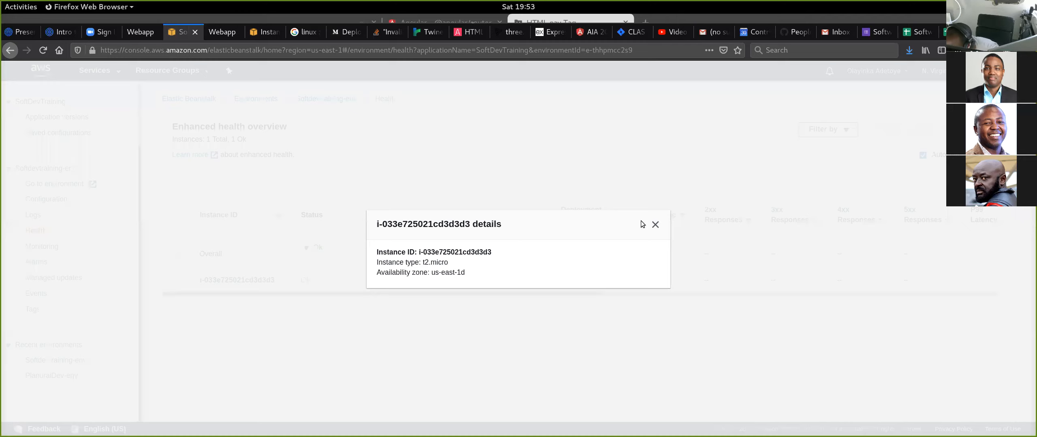
pyautogui.click(654, 224)
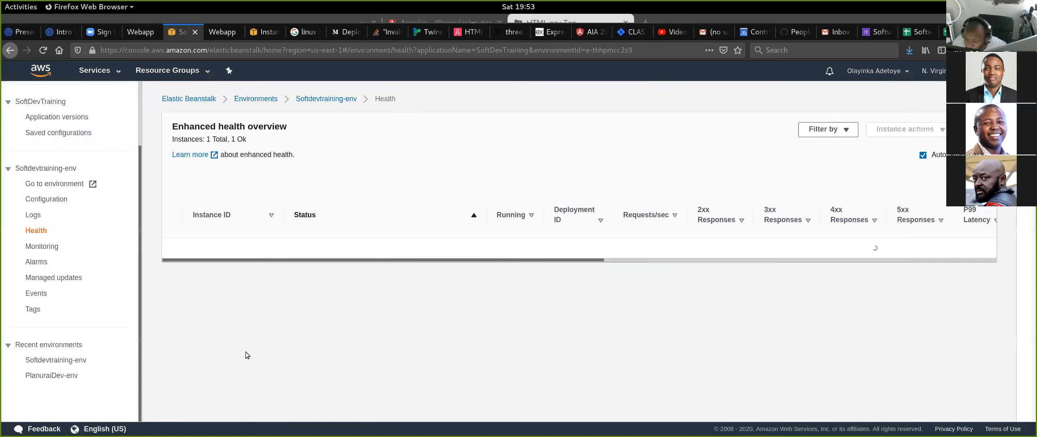
# - Return to the Softdevtraining-env dashboard and check its health status and recent events
pyautogui.click(326, 99)
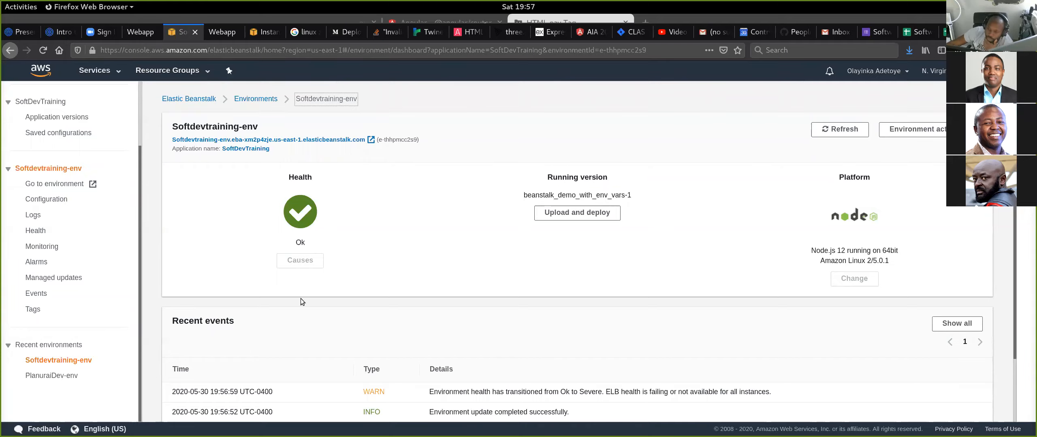
pyautogui.scroll(-2, 375, 196)
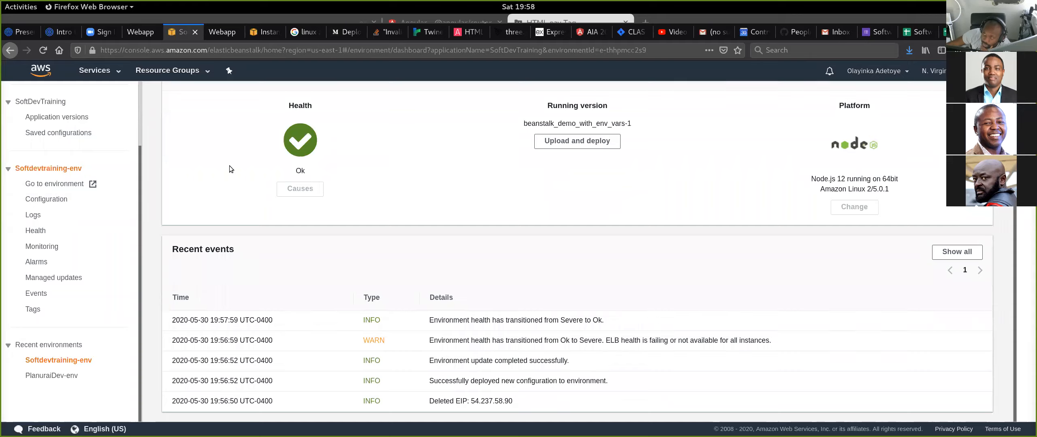
pyautogui.scroll(3, 427, 210)
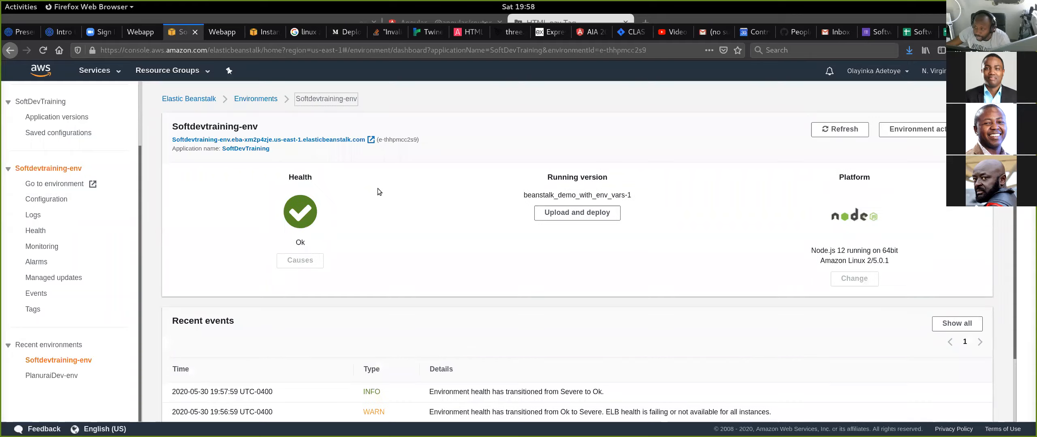
# - Open the environment's URL in a separate tab, check that the web app loads, and close that tab
pyautogui.middleClick(351, 143)
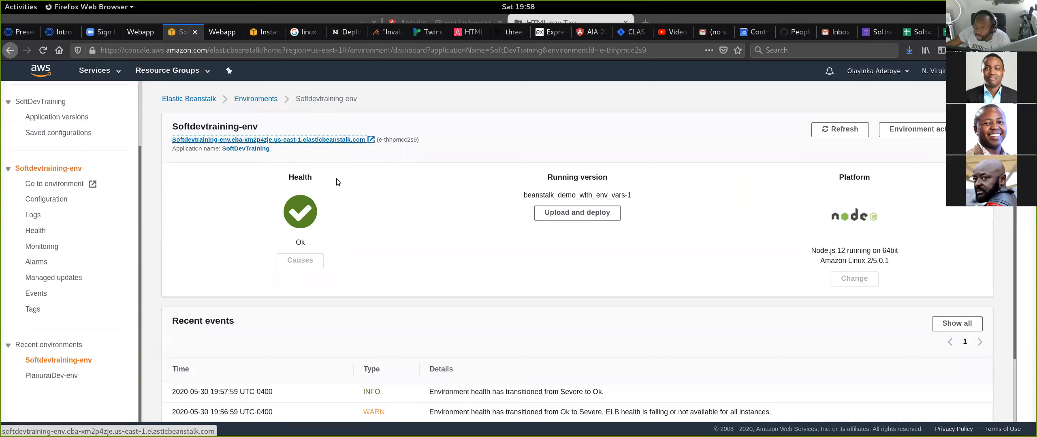
pyautogui.click(219, 33)
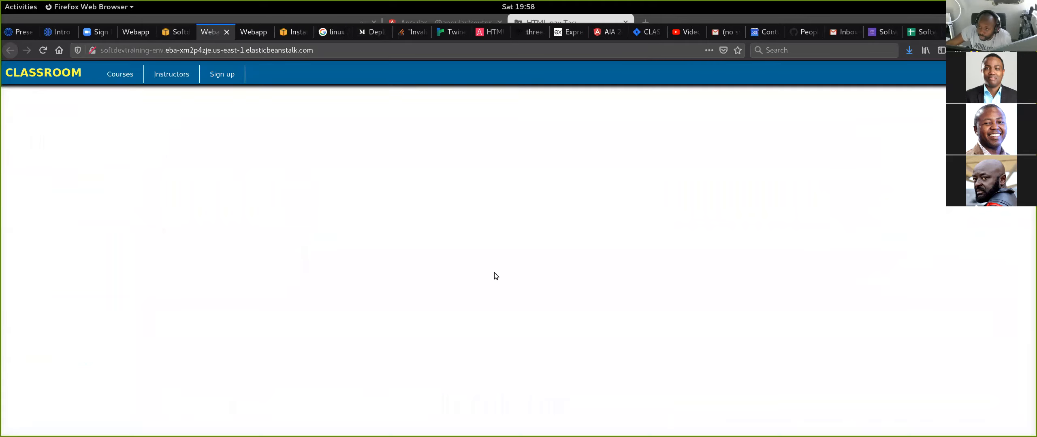
pyautogui.click(226, 32)
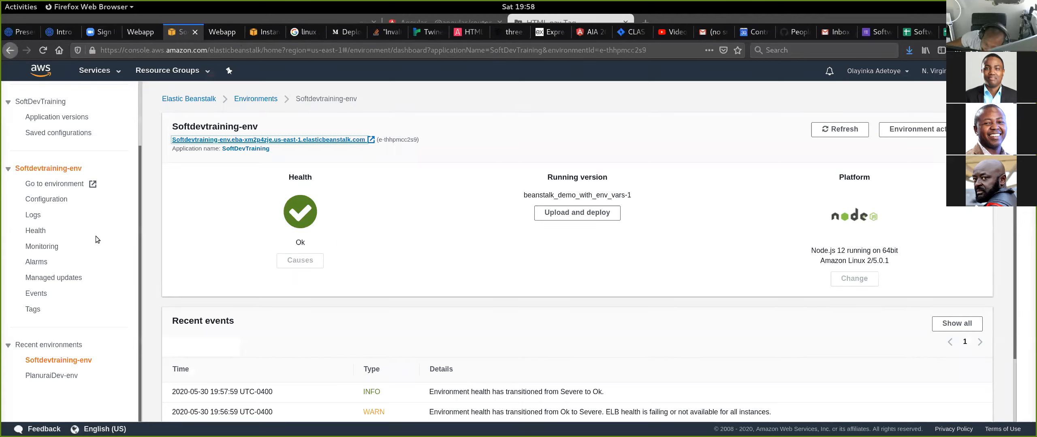
# - Check the environment's instances in the health overview and review the Min, Max and Metric values in its Capacity configuration
pyautogui.click(35, 231)
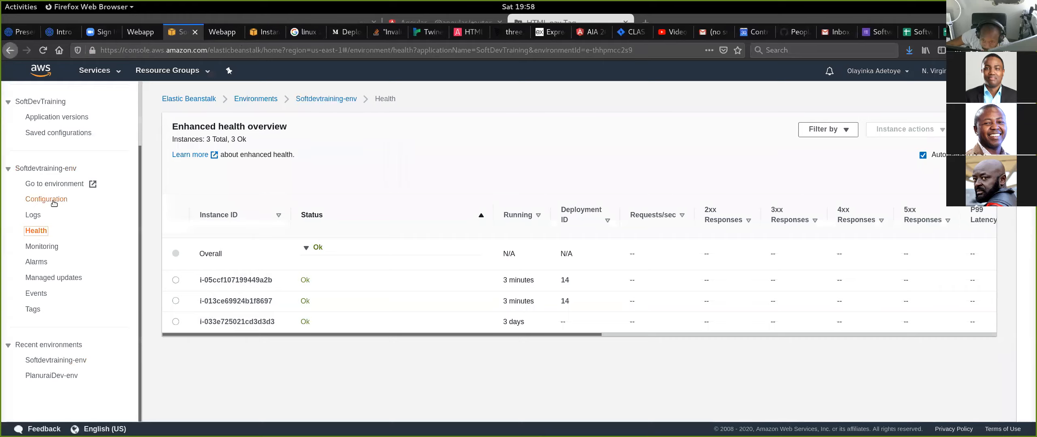
pyautogui.click(71, 205)
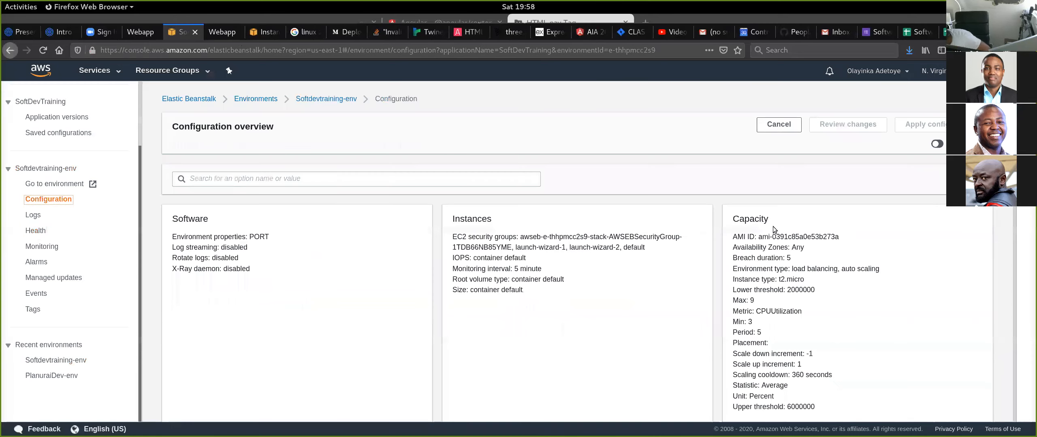
pyautogui.scroll(-2, 793, 186)
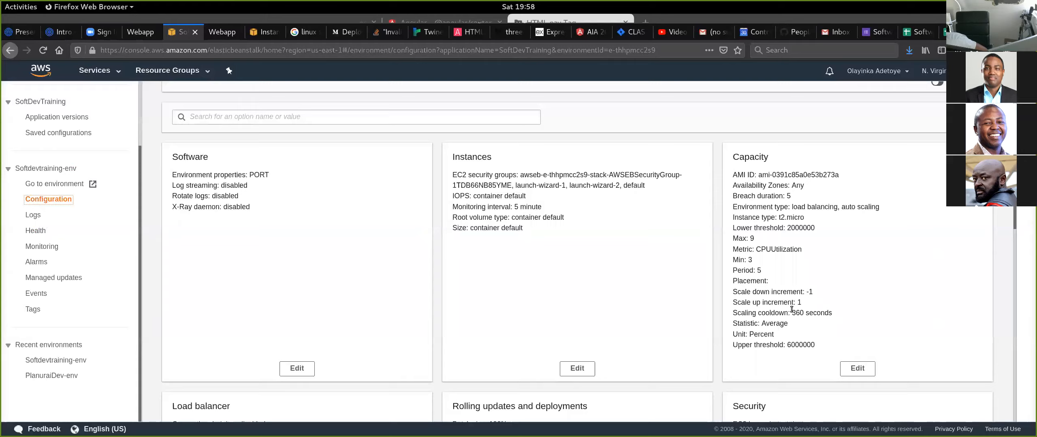
pyautogui.doubleClick(745, 258)
pyautogui.doubleClick(747, 258)
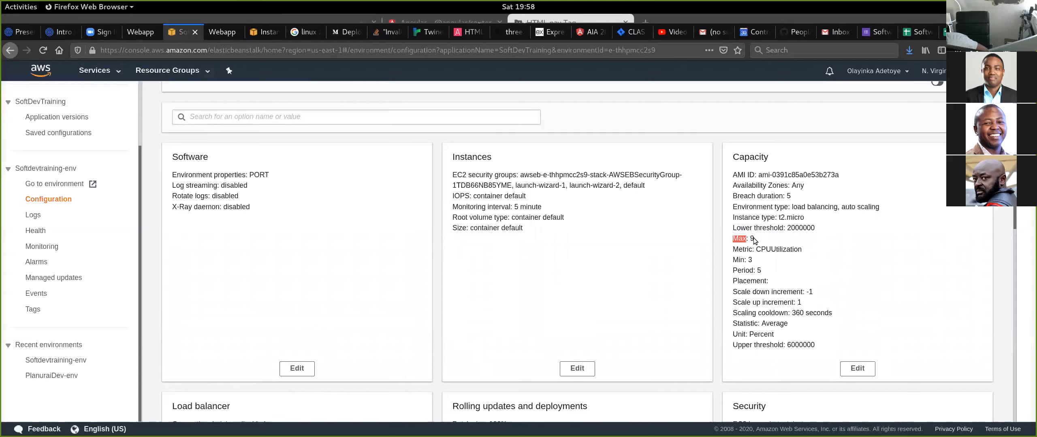
pyautogui.click(751, 239)
pyautogui.doubleClick(751, 239)
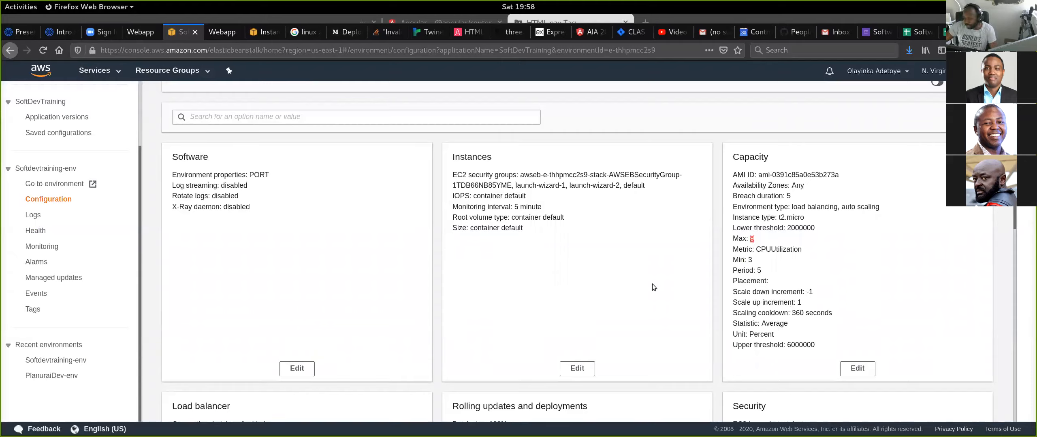
pyautogui.tripleClick(786, 249)
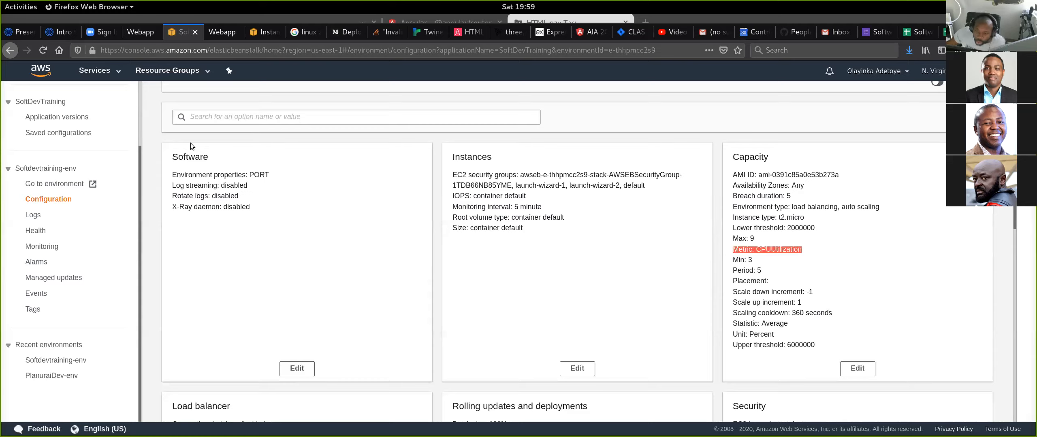
pyautogui.scroll(2, 175, 249)
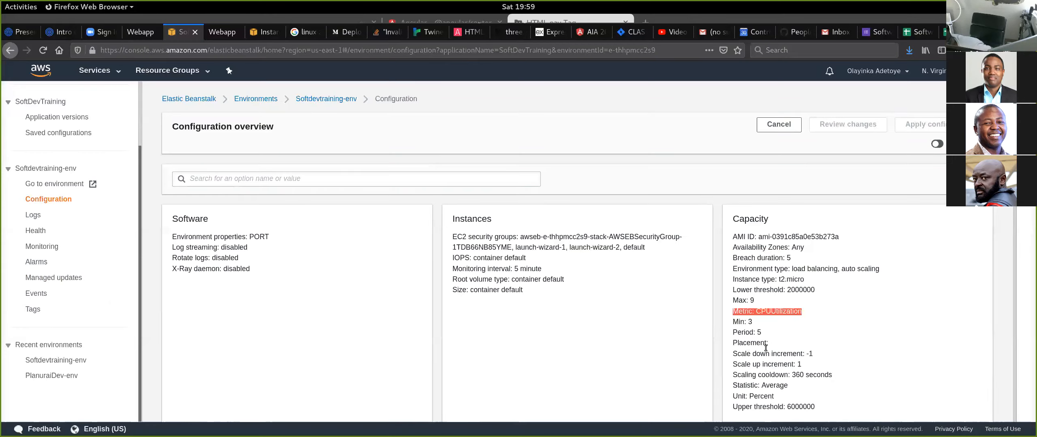
pyautogui.click(718, 342)
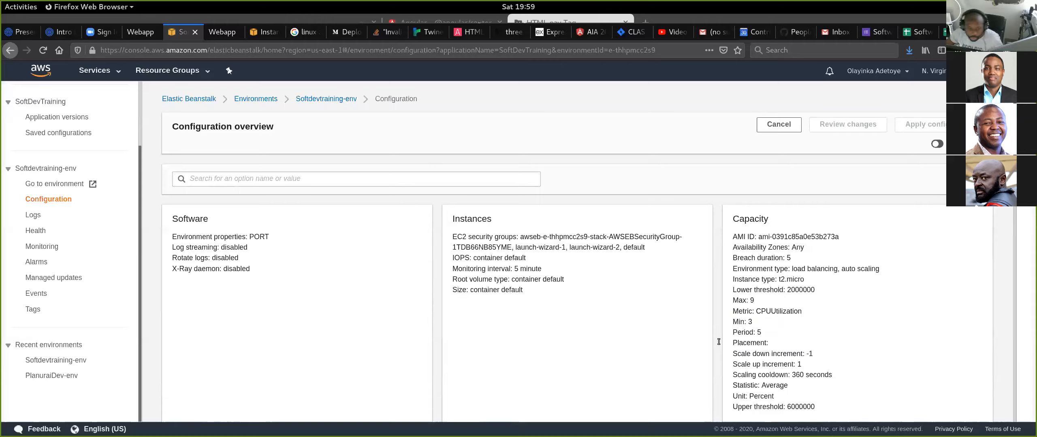
# - Terminate instance i-033e725021cd3d3d3 from the environment's health overview and check its state in the EC2 instance list
pyautogui.click(35, 230)
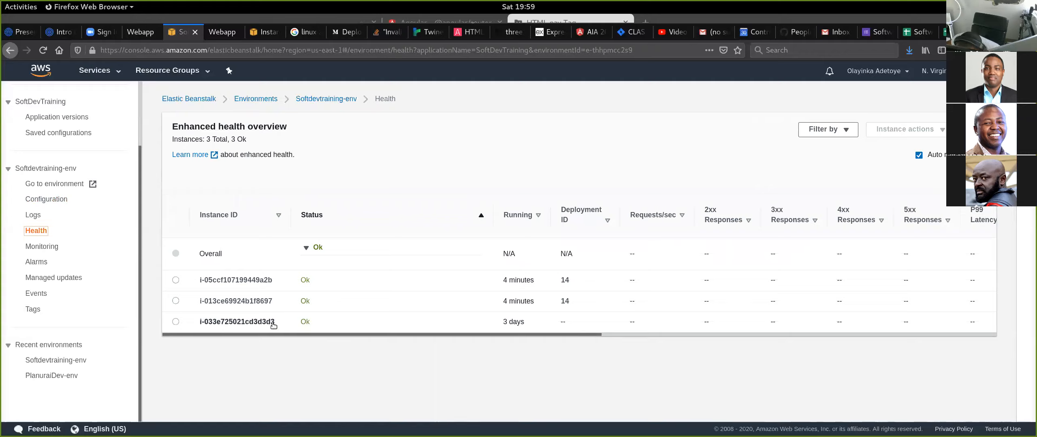
pyautogui.click(176, 322)
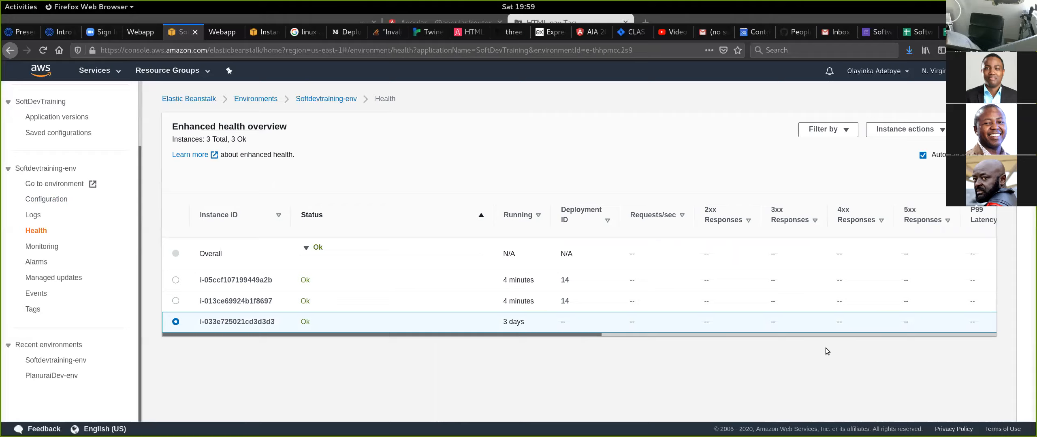
pyautogui.click(906, 136)
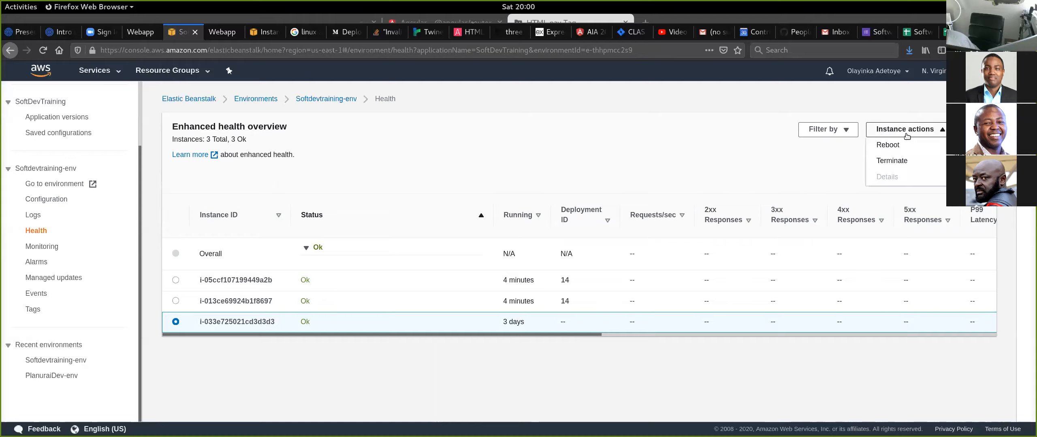
pyautogui.click(891, 161)
pyautogui.click(648, 285)
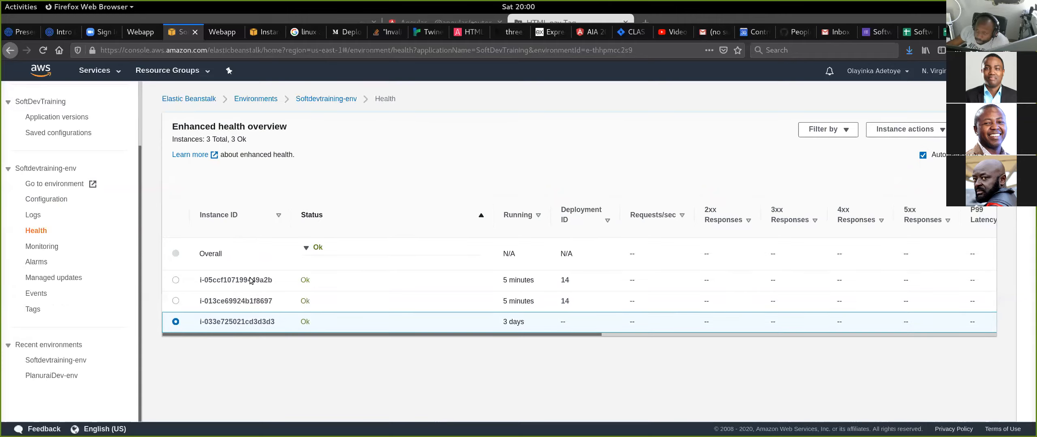
pyautogui.click(263, 31)
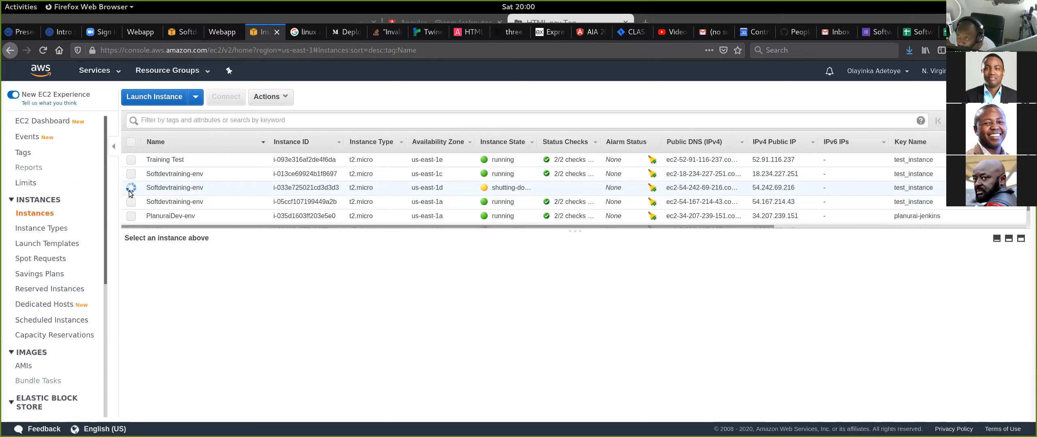
# - Compare the terminated instance's status in the environment's health overview with its state in the EC2 instance list
pyautogui.click(180, 32)
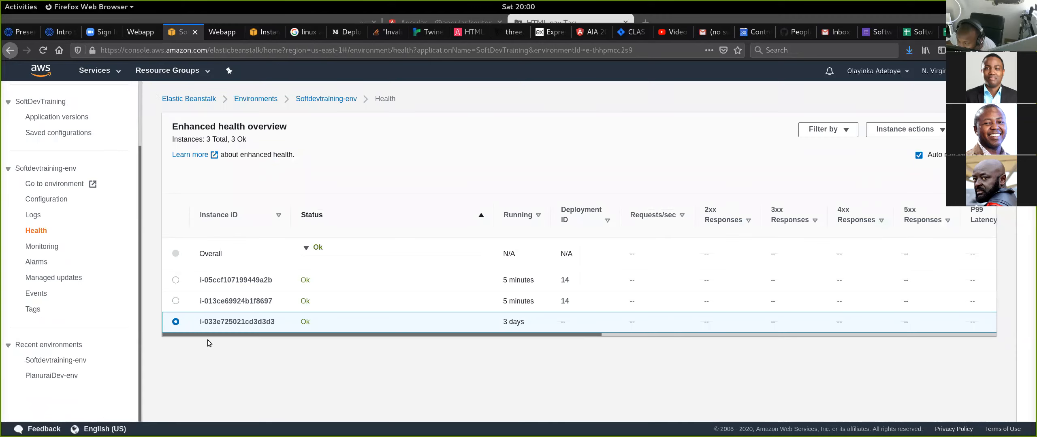
pyautogui.click(260, 37)
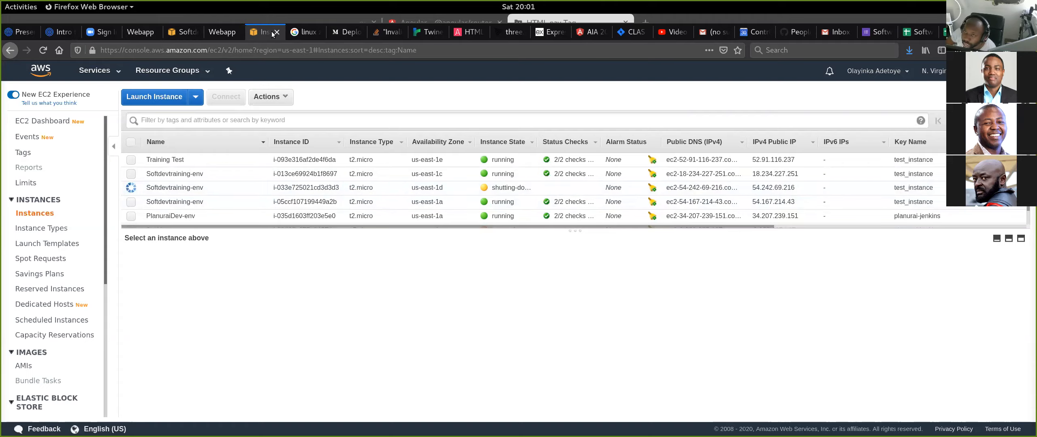
pyautogui.click(178, 32)
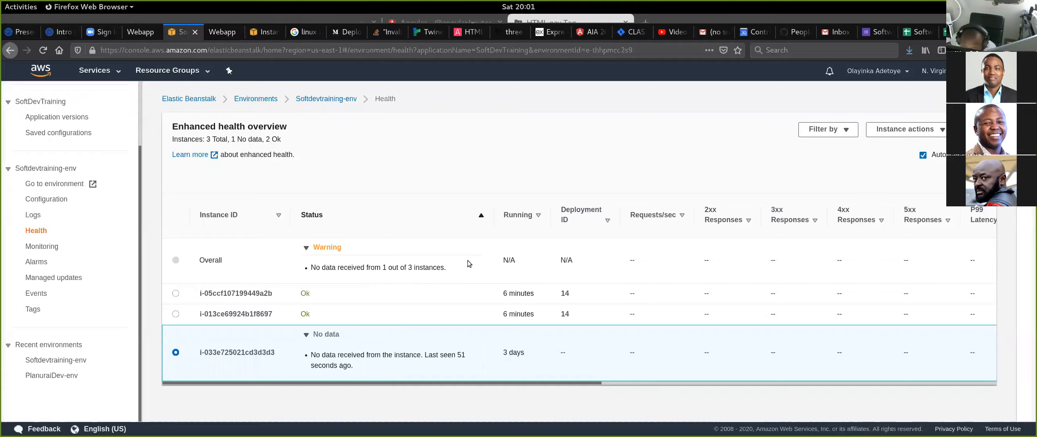
# - Open the Softdevtraining-env dashboard and review its health status and the recent event about ELB health
pyautogui.click(343, 98)
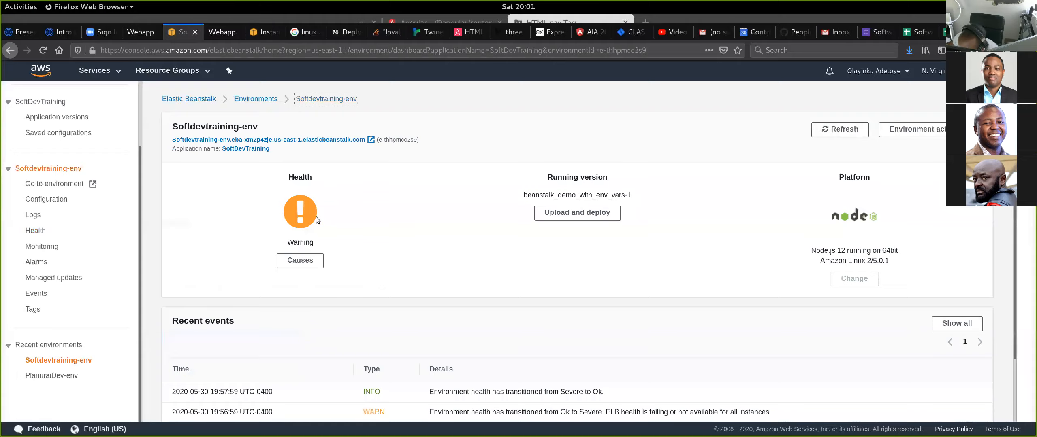
pyautogui.scroll(-2, 467, 302)
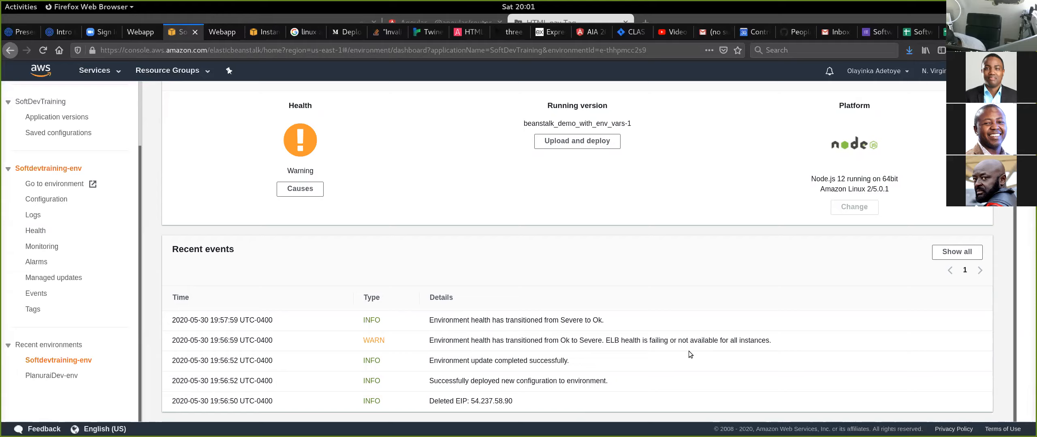
pyautogui.doubleClick(612, 339)
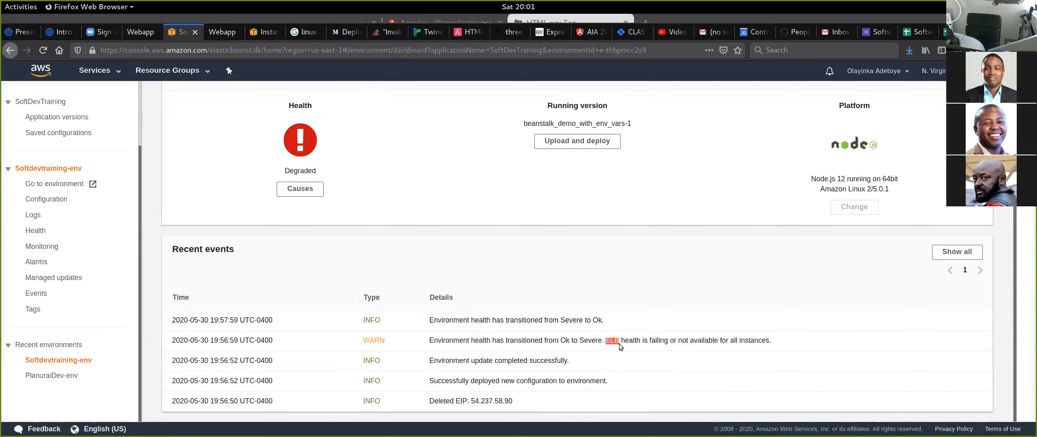
pyautogui.click(615, 342)
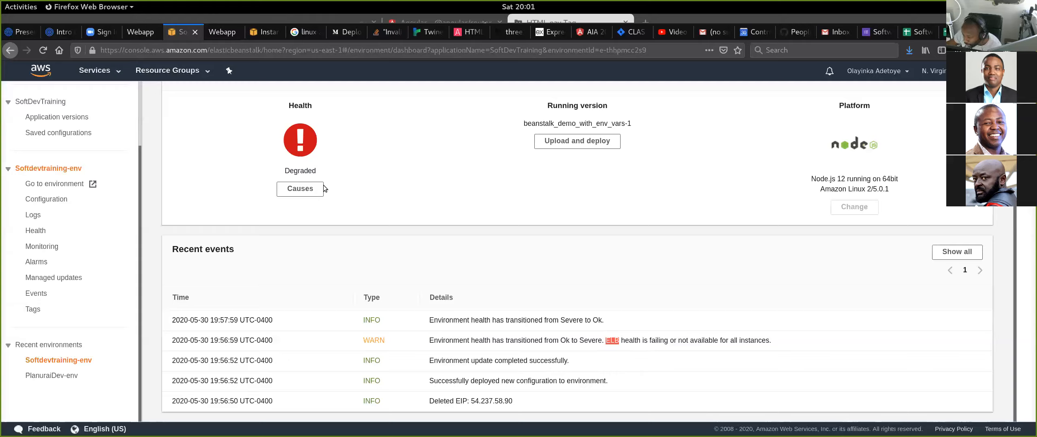
pyautogui.click(457, 351)
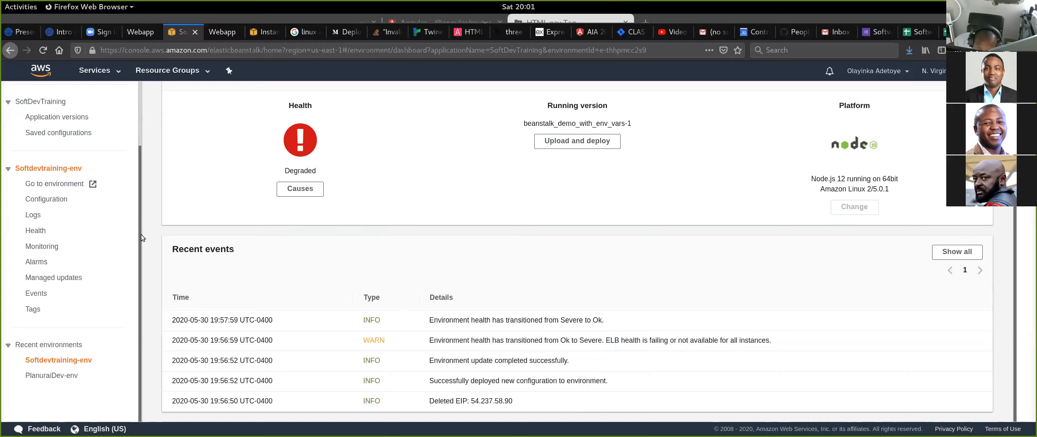
# - Check the remaining instances in the environment's health overview and look for a replacement in the EC2 instance list
pyautogui.click(36, 230)
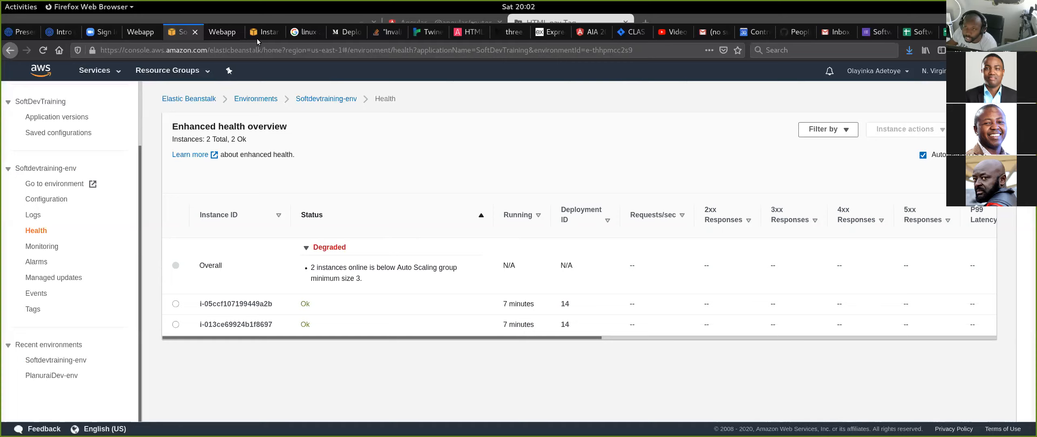
pyautogui.click(266, 32)
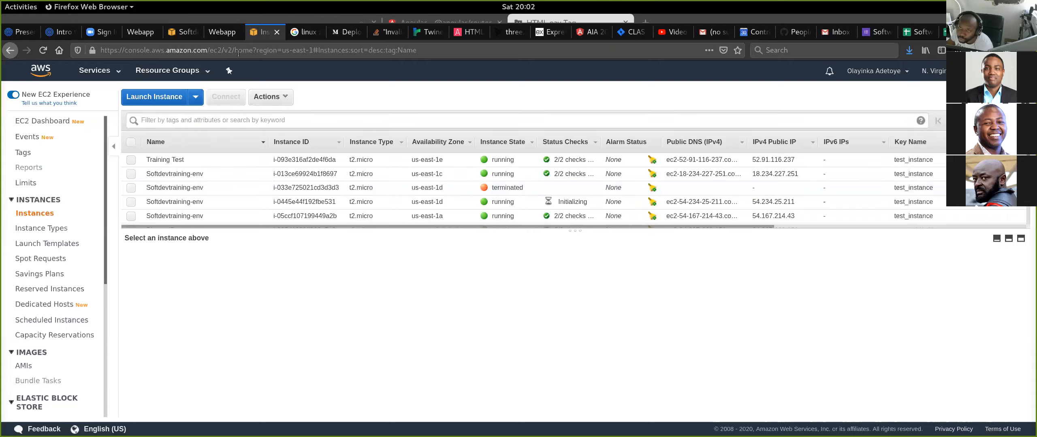
pyautogui.click(178, 32)
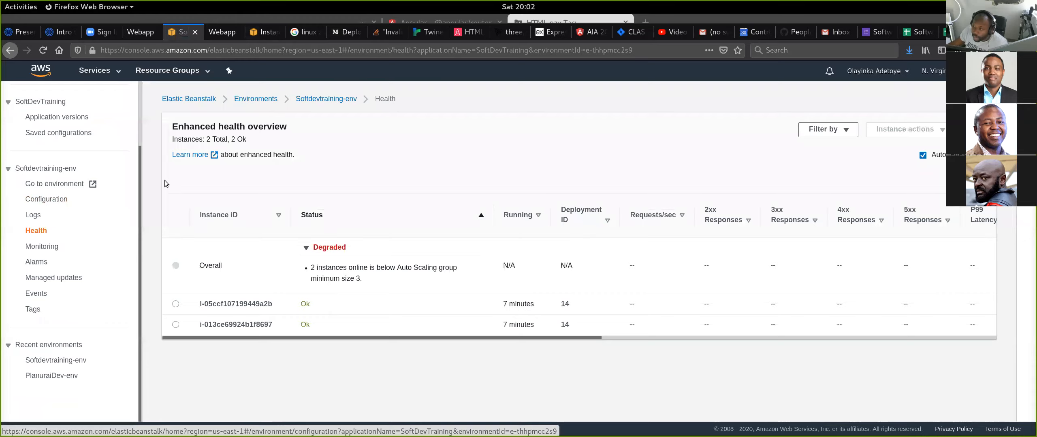
# - Return to the Softdevtraining-env dashboard and read the recent events about the removed and added instances
pyautogui.click(329, 99)
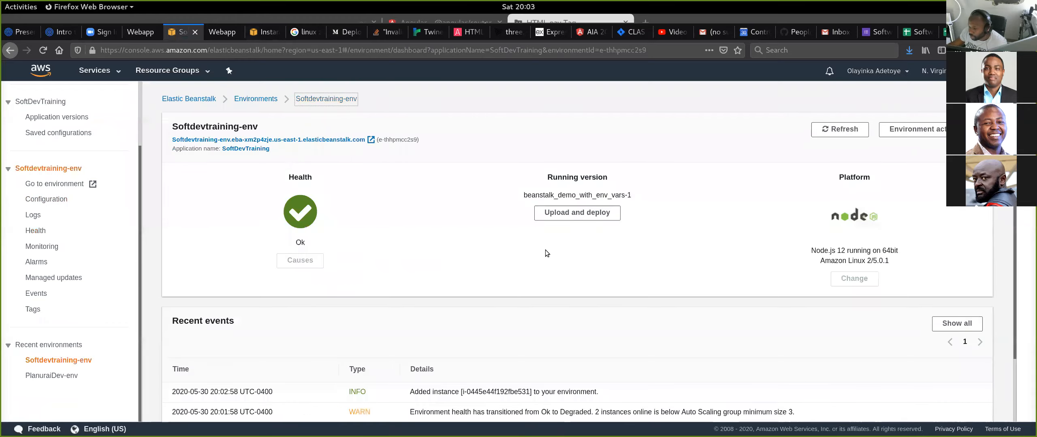
pyautogui.scroll(-3, 481, 252)
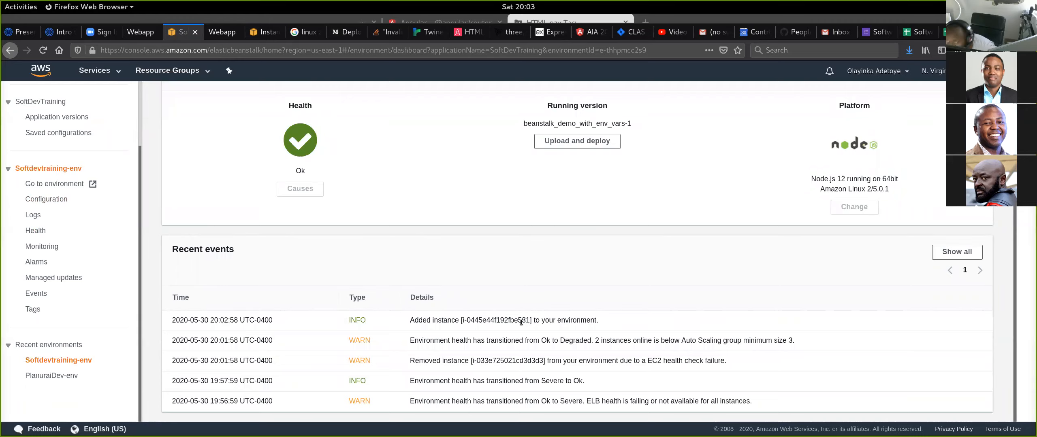
pyautogui.scroll(2, 397, 198)
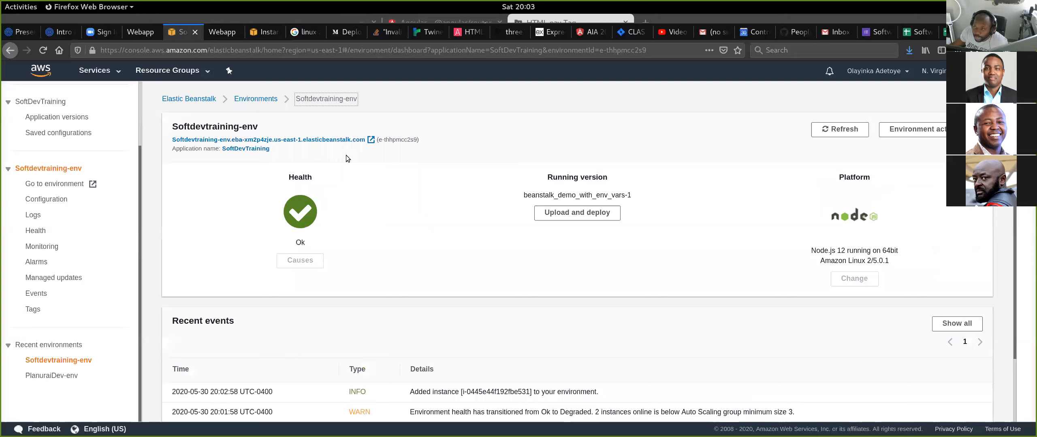
# - Check replacement instance i-0445e44f192fbe531 in the EC2 instance list and its deployment status in the environment's health overview
pyautogui.click(264, 32)
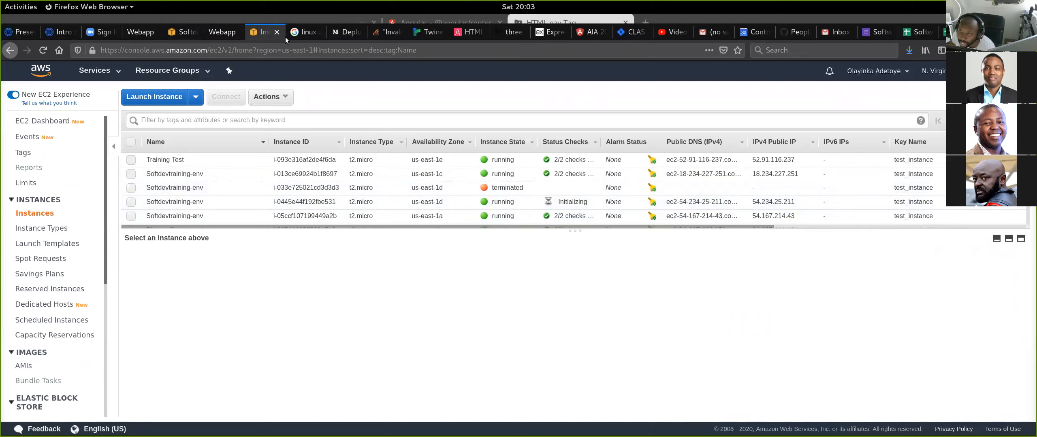
pyautogui.click(201, 33)
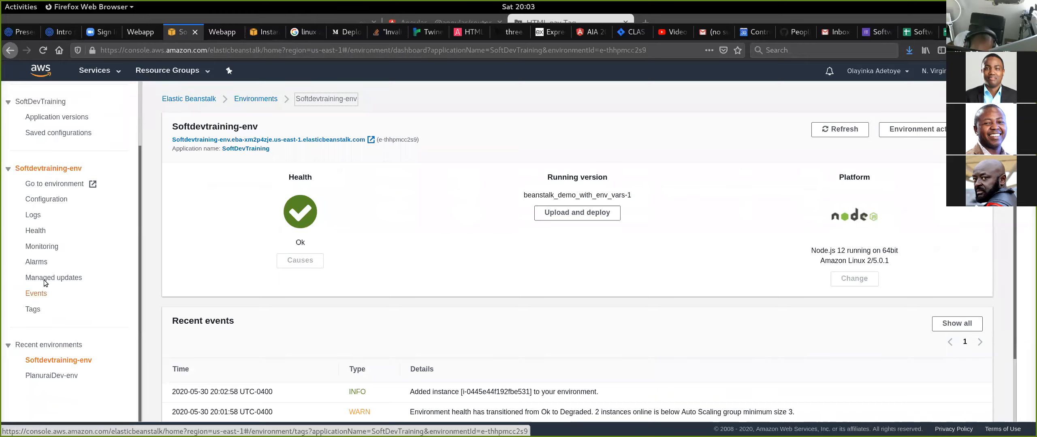
pyautogui.click(37, 231)
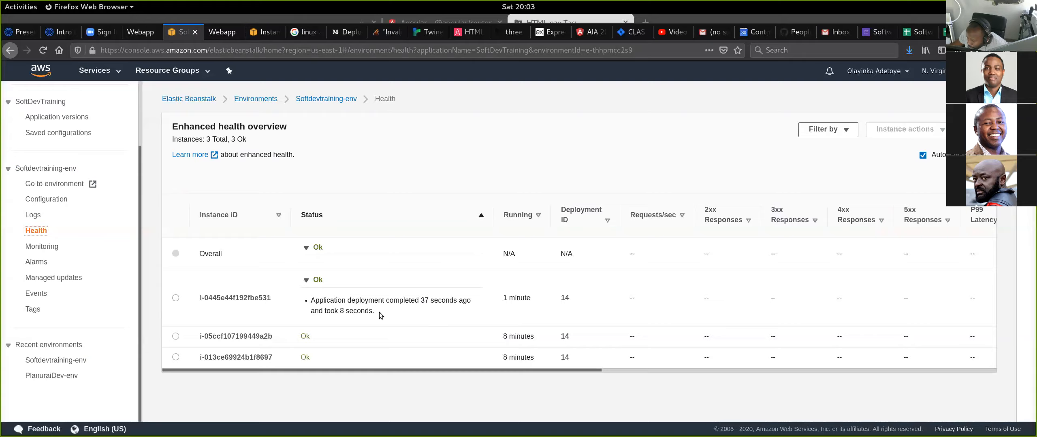
pyautogui.moveTo(377, 313); pyautogui.dragTo(315, 304)
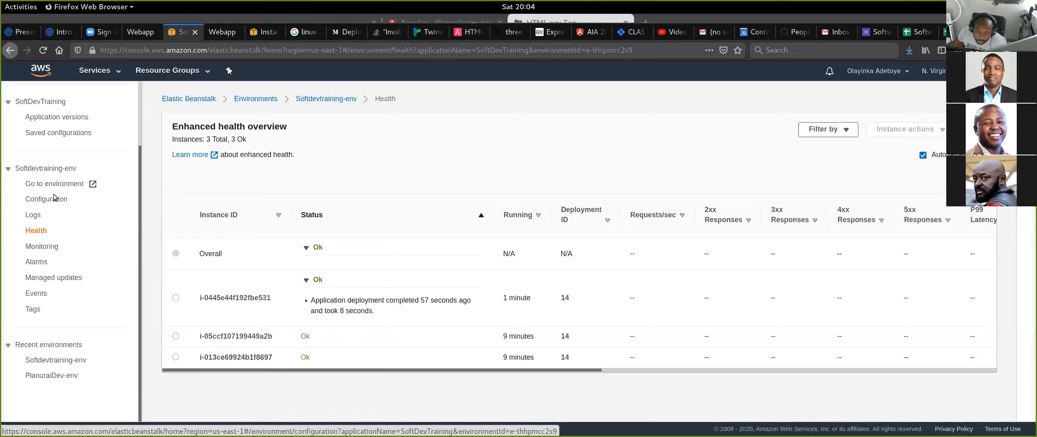
# - Recheck the recent events on the environment's dashboard and view the deployed Classroom web app in its open tab
pyautogui.click(333, 99)
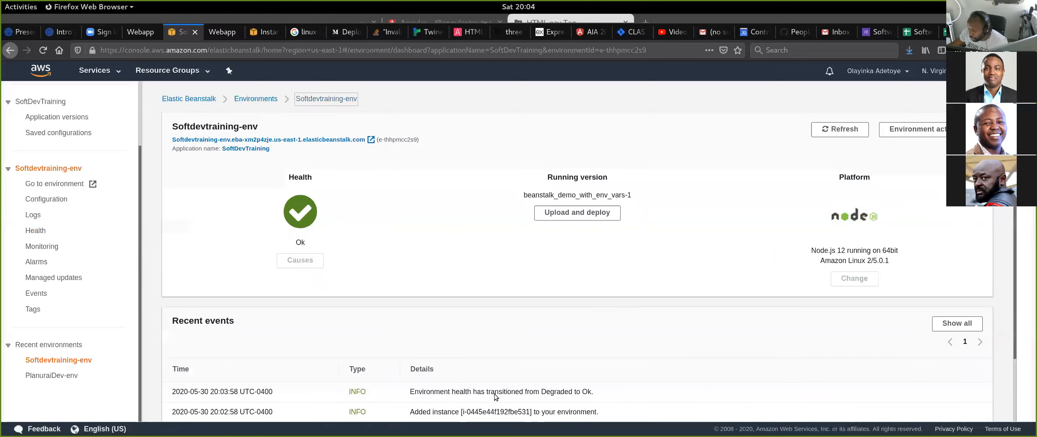
pyautogui.scroll(-2, 494, 393)
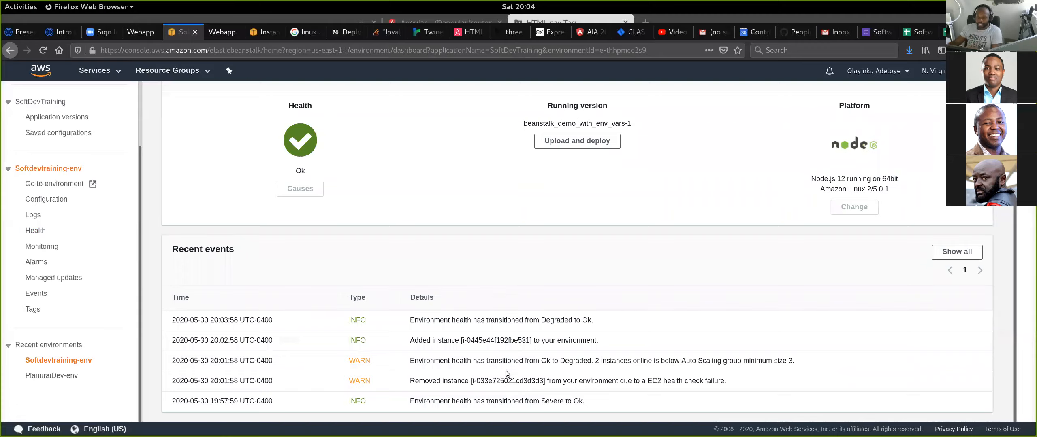
pyautogui.click(224, 37)
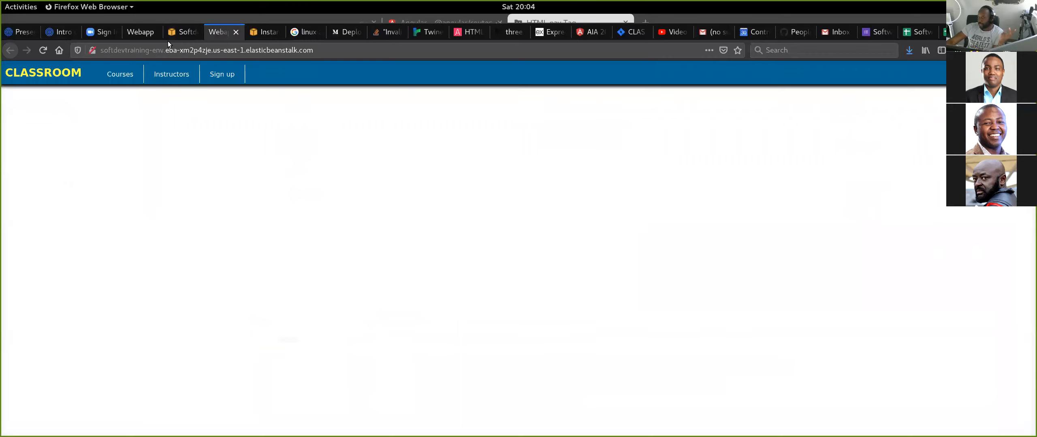
pyautogui.click(183, 33)
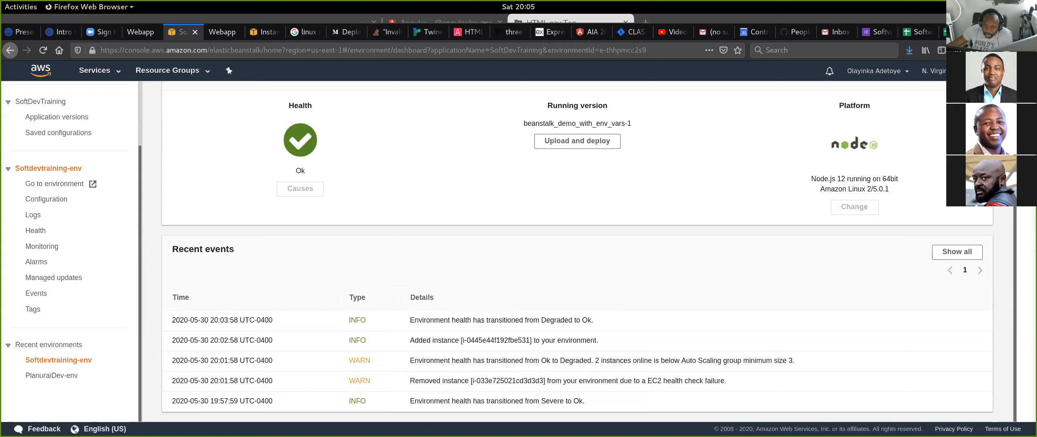
# - Open the environment's rolling updates and deployments configuration and review the deployment policy options, configuration updates and deployment preferences
pyautogui.click(54, 202)
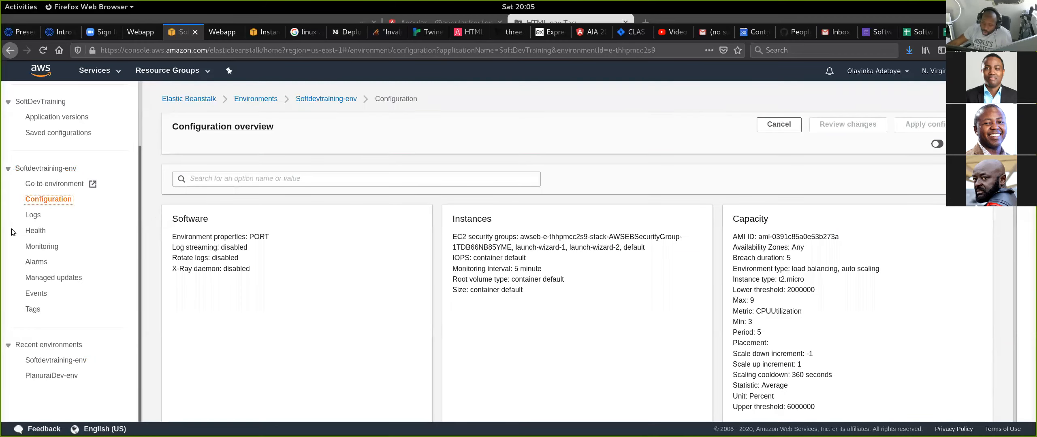
pyautogui.scroll(-3, 566, 263)
pyautogui.scroll(-3, 570, 259)
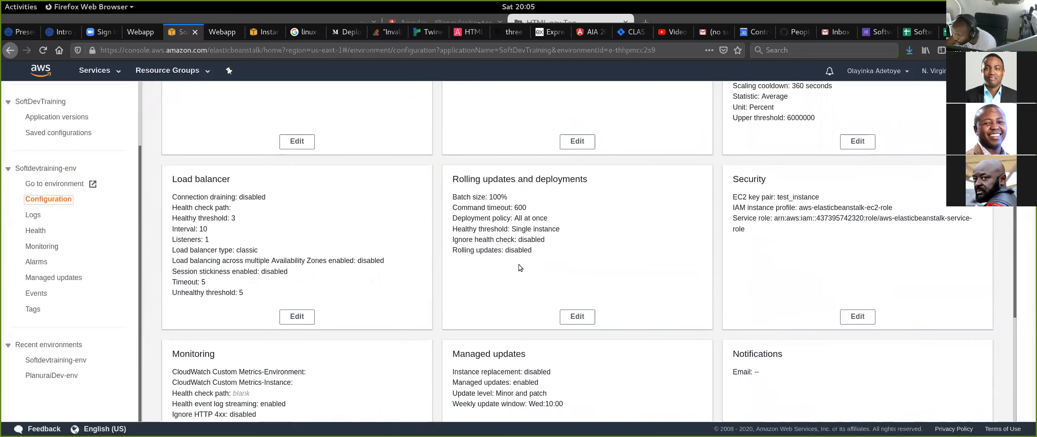
pyautogui.click(578, 322)
pyautogui.scroll(7, 552, 298)
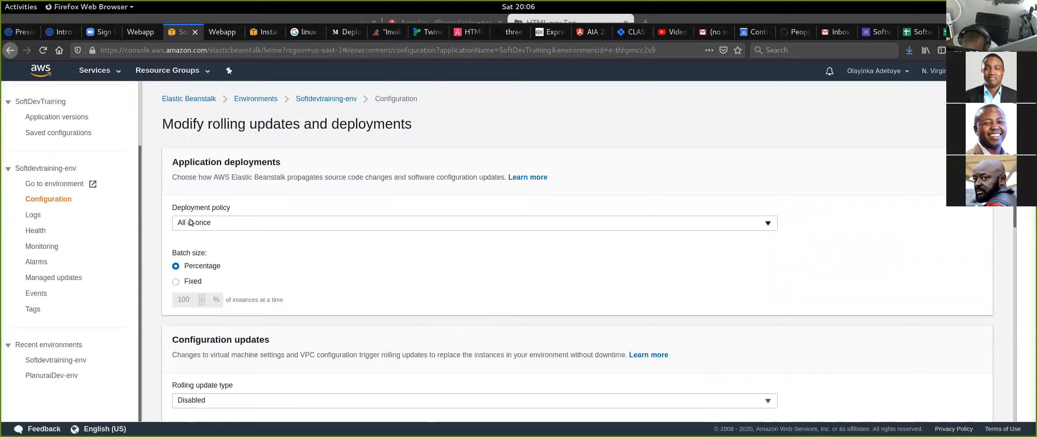
pyautogui.click(228, 226)
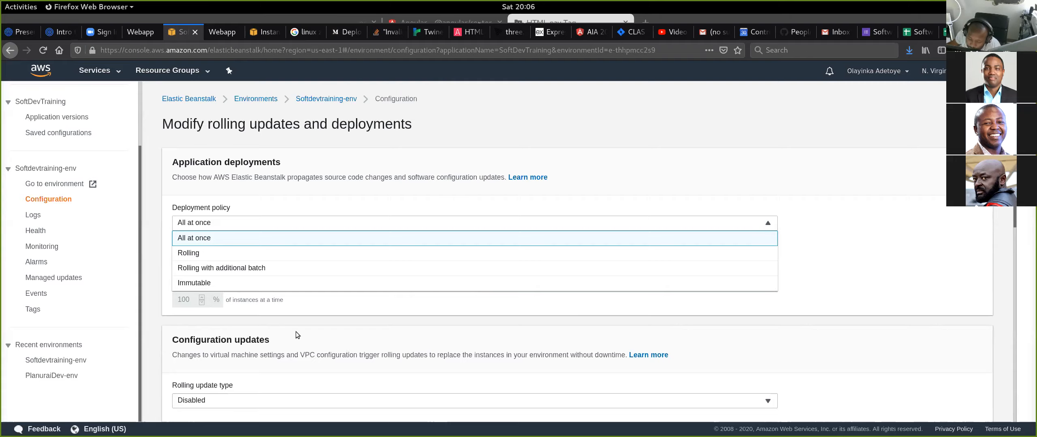
pyautogui.scroll(-3, 295, 332)
pyautogui.click(510, 321)
pyautogui.scroll(-3, 527, 326)
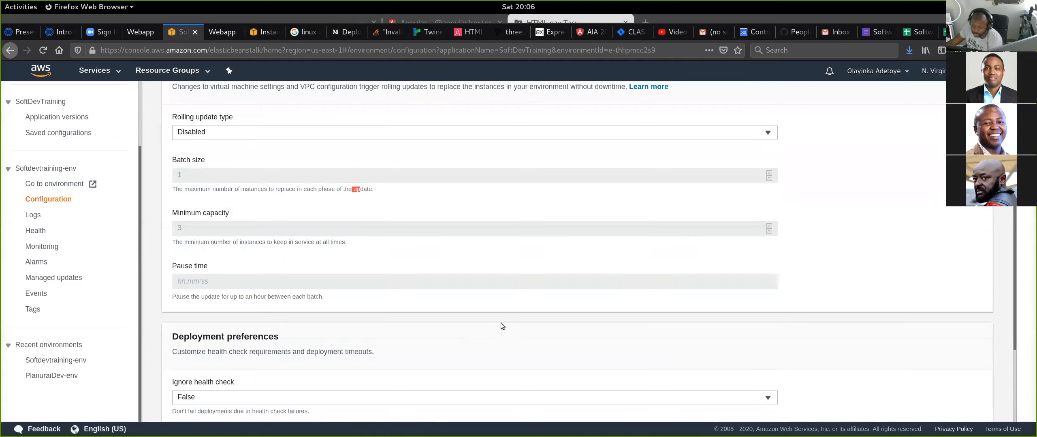
pyautogui.scroll(-4, 511, 350)
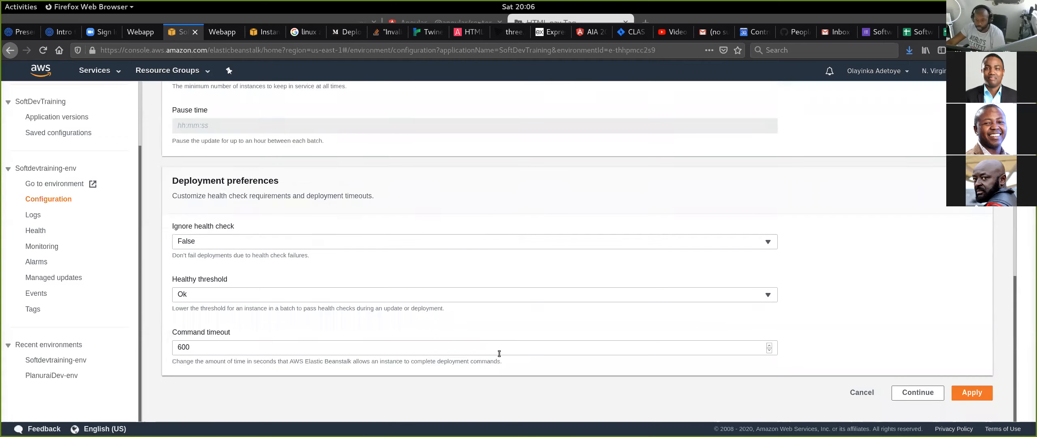
pyautogui.scroll(10, 491, 347)
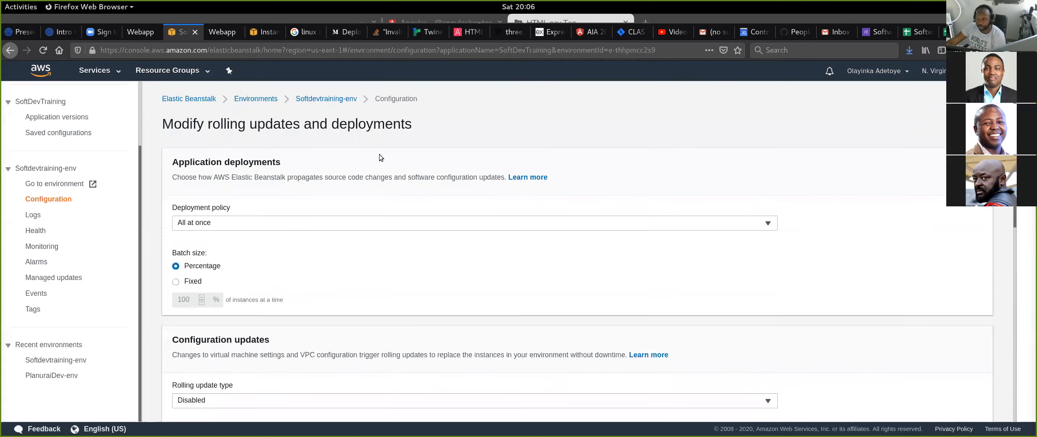
# - Change the environment type to Single instance in Softdevtraining-env's capacity configuration, then apply and confirm the migration
pyautogui.click(342, 103)
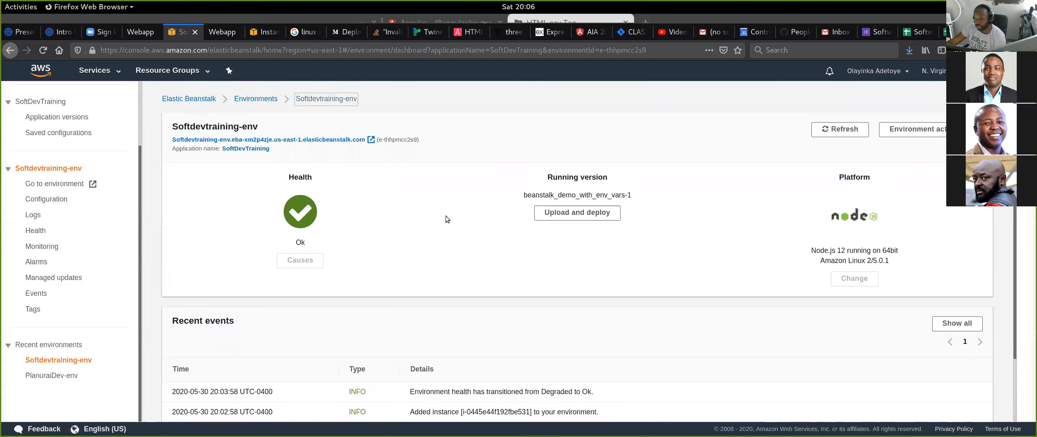
pyautogui.click(47, 199)
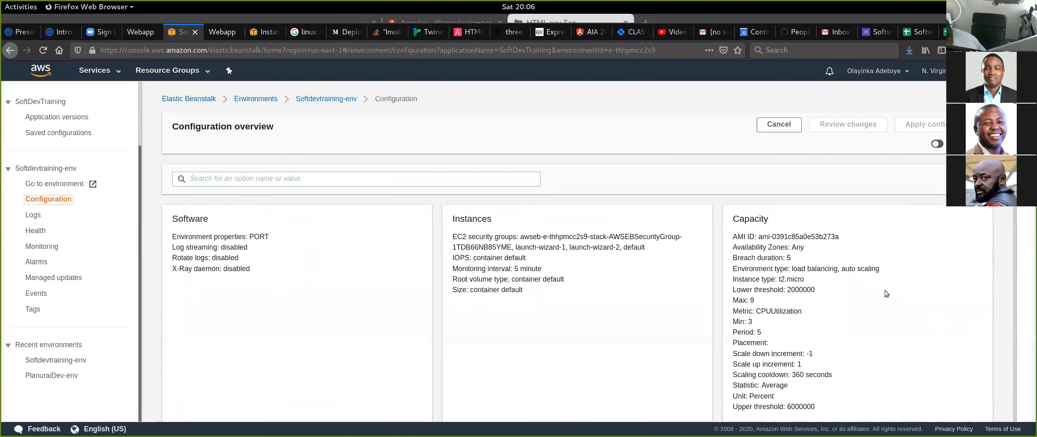
pyautogui.scroll(-2, 874, 289)
pyautogui.scroll(-3, 868, 287)
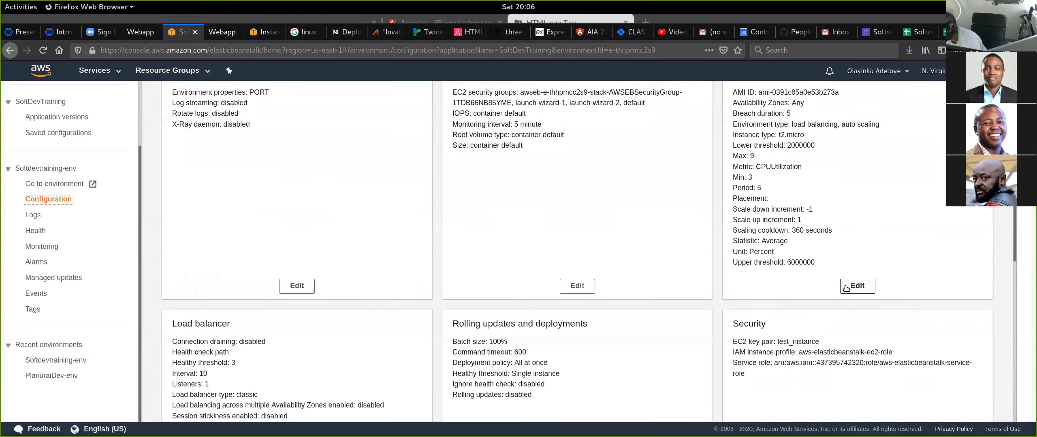
pyautogui.scroll(5, 494, 241)
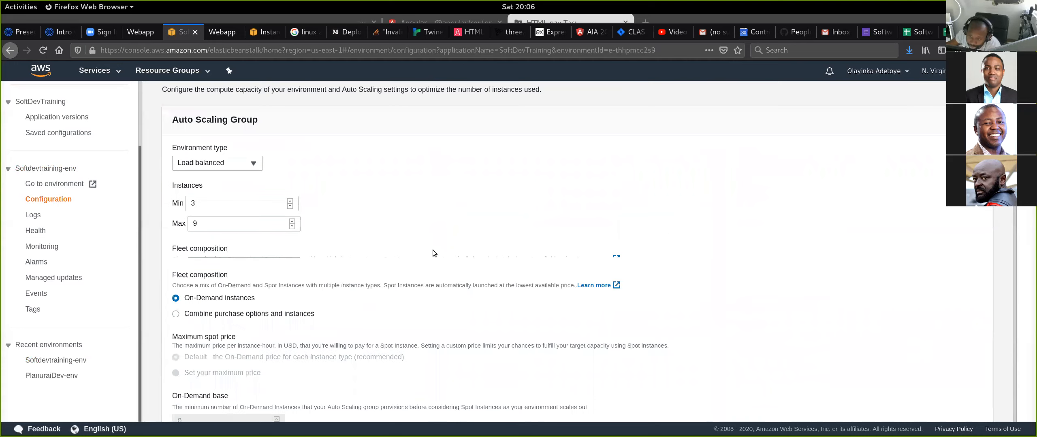
pyautogui.click(253, 216)
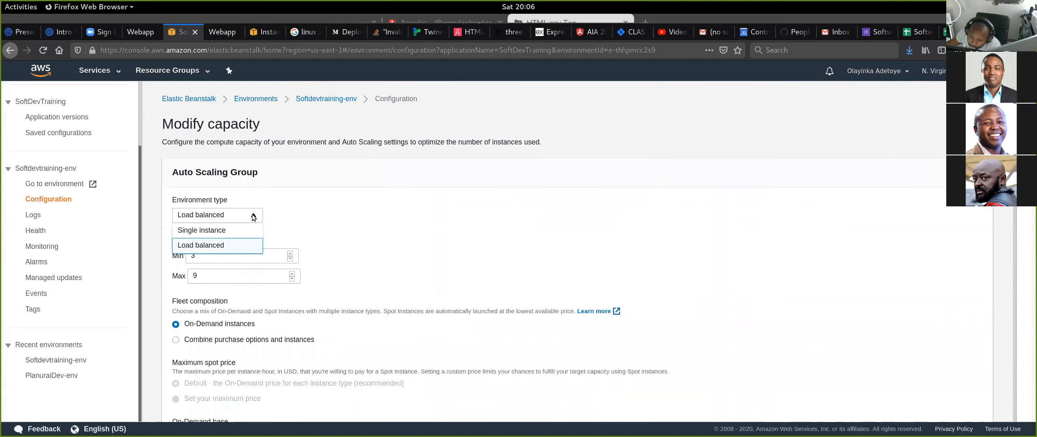
pyautogui.click(227, 230)
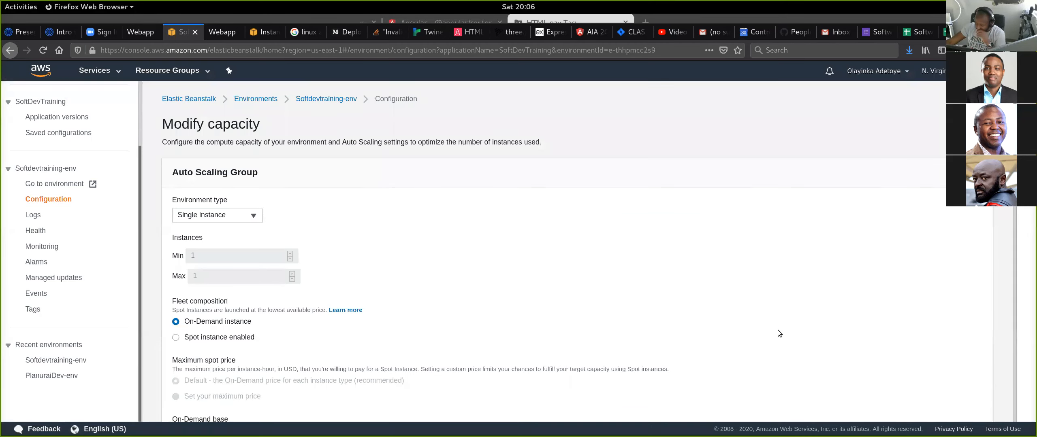
pyautogui.scroll(-15, 898, 366)
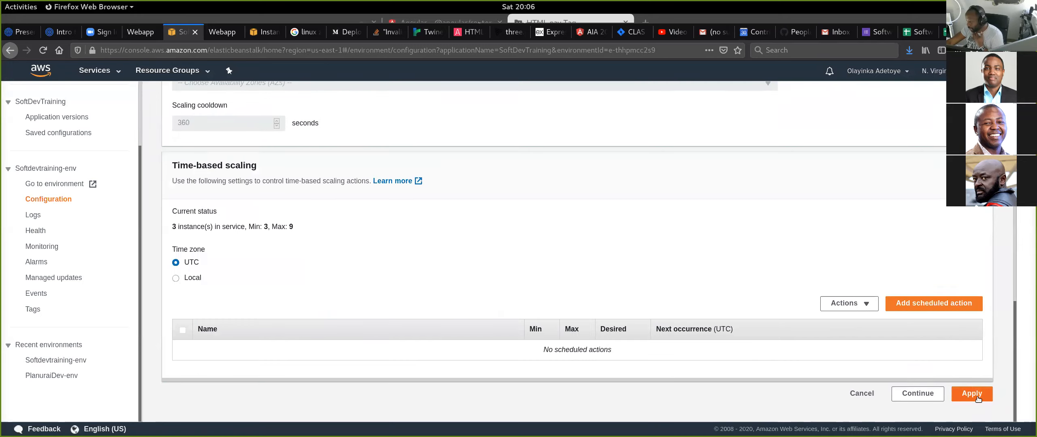
pyautogui.scroll(15, 709, 345)
pyautogui.scroll(-4, 711, 338)
pyautogui.scroll(-11, 713, 344)
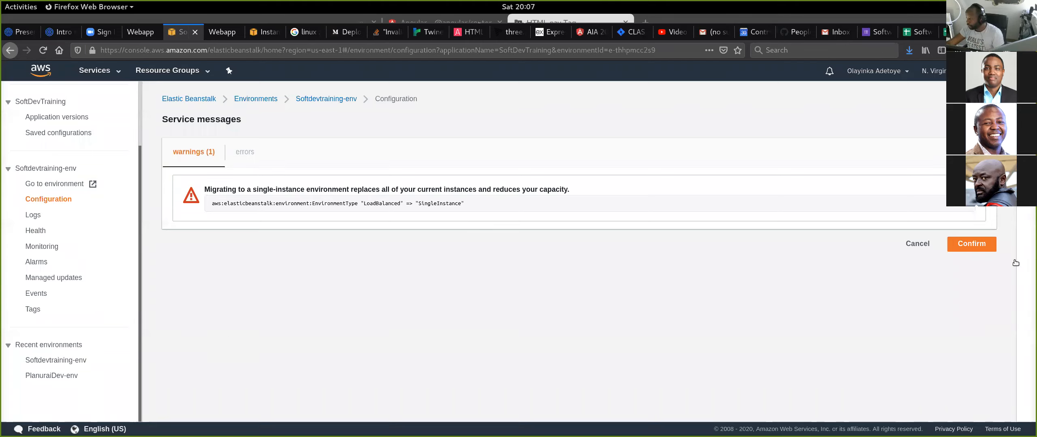
pyautogui.click(985, 246)
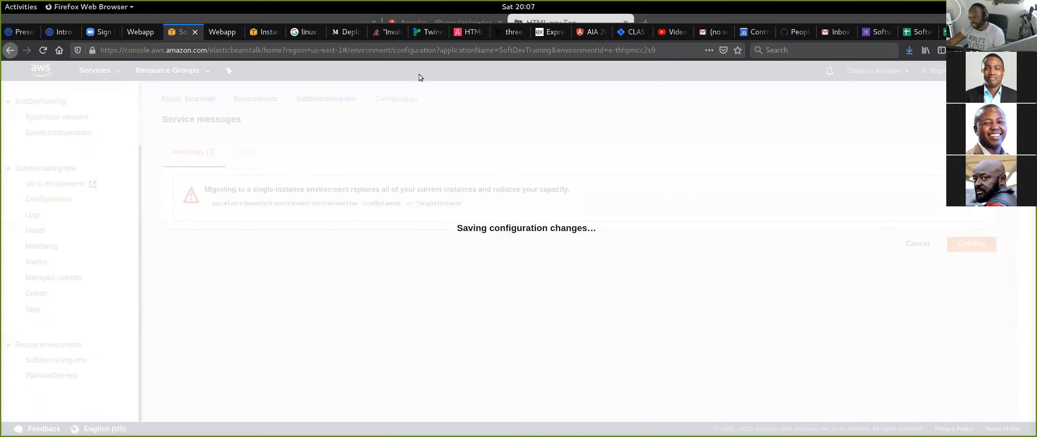